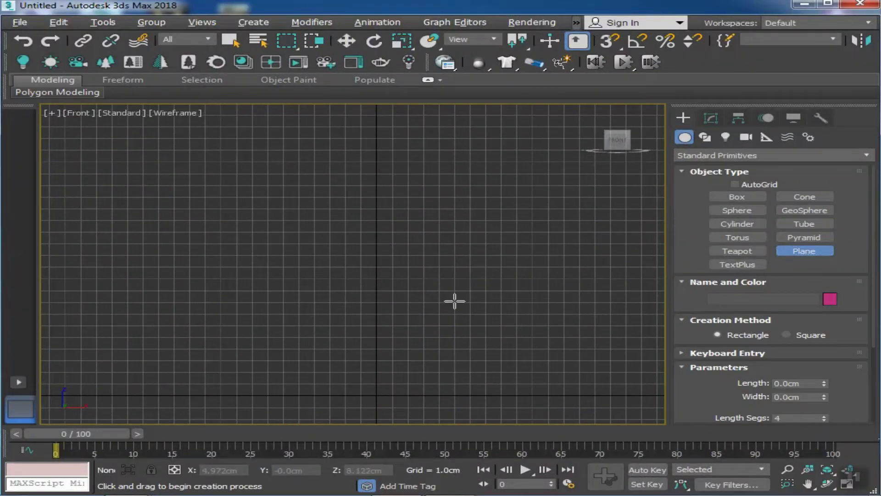
- Draw a flat plane in the Front viewport and finish creating it
{"action": "left_click_drag", "start_coordinate": [309, 183], "coordinate": [381, 215]}
{"action": "right_click", "coordinate": [414, 237]}
{"action": "right_click", "coordinate": [388, 226]}
{"action": "left_click", "coordinate": [387, 229]}
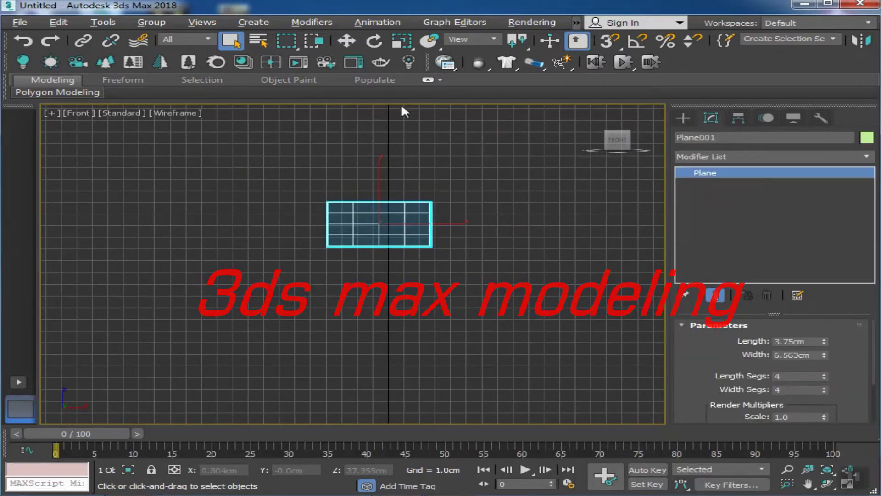
- Shade the viewport in clay with edged faces visible
{"action": "key", "text": "F3"}
{"action": "key", "text": "F4"}
{"action": "scroll", "coordinate": [332, 196], "scroll_direction": "up", "scroll_amount": 3}
{"action": "left_click", "coordinate": [179, 113]}
{"action": "left_click", "coordinate": [205, 193]}
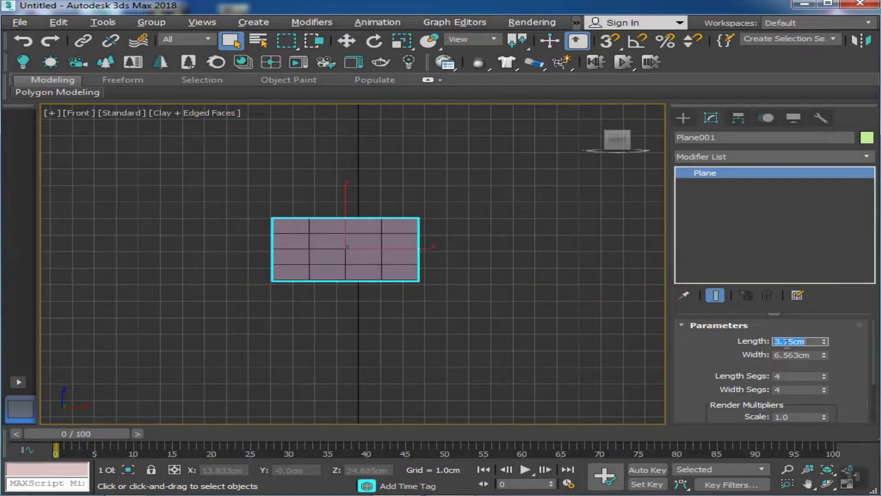
{"action": "type", "text": "10"}
- Size the plane to 10.0cm length and 18.967cm width with 1 segment
{"action": "key", "text": "Return"}
{"action": "left_click_drag", "start_coordinate": [824, 352], "coordinate": [839, 397]}
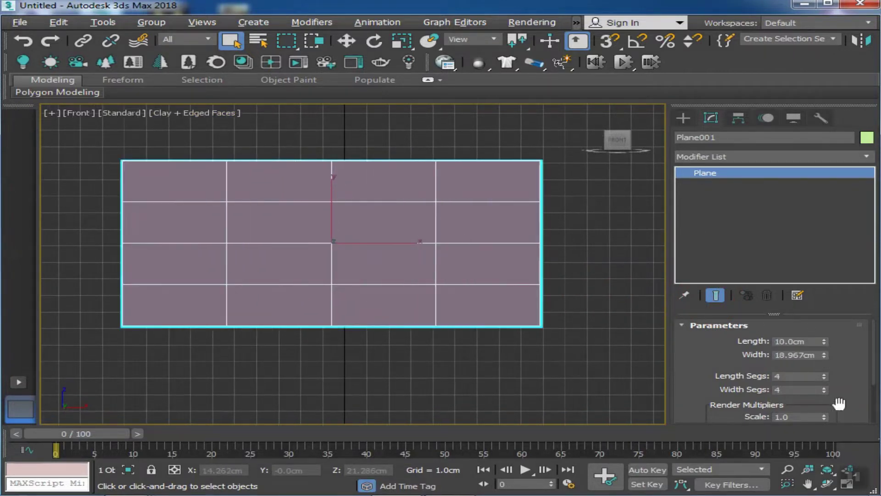
{"action": "scroll", "coordinate": [440, 321], "scroll_direction": "down", "scroll_amount": 4}
{"action": "right_click", "coordinate": [430, 270]}
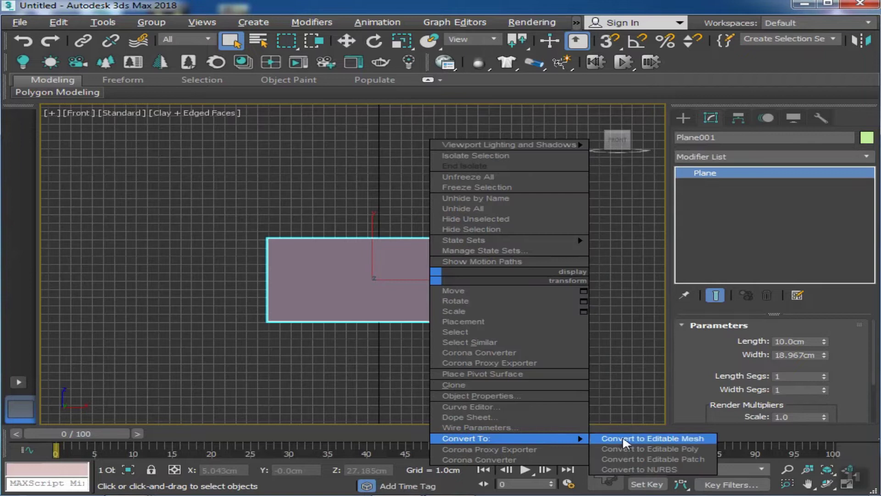
- Convert the plane to Editable Poly and move its right vertices out to widen it
{"action": "left_click", "coordinate": [642, 461]}
{"action": "middle_click_drag", "start_coordinate": [535, 387], "coordinate": [509, 369]}
{"action": "left_click", "coordinate": [726, 340]}
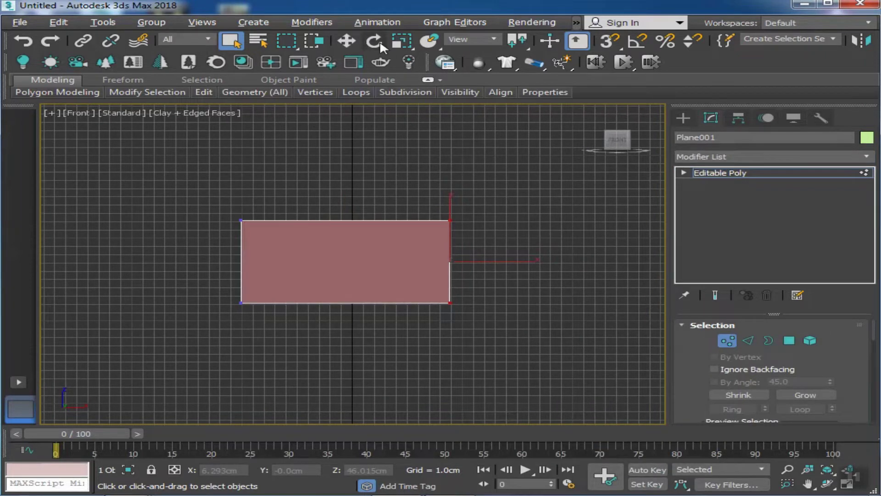
{"action": "left_click", "coordinate": [346, 40]}
{"action": "middle_click_drag", "start_coordinate": [279, 143], "coordinate": [226, 134]}
{"action": "left_click_drag", "start_coordinate": [468, 255], "coordinate": [578, 265]}
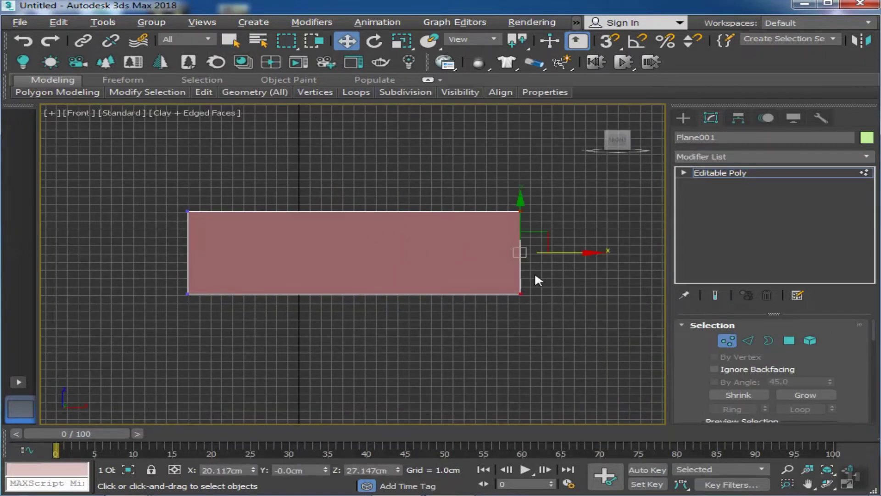
- Extrude a second panel from the plane's right edge
{"action": "scroll", "coordinate": [538, 280], "scroll_direction": "down", "scroll_amount": 2}
{"action": "middle_click_drag", "start_coordinate": [503, 261], "coordinate": [410, 277], "text": "alt"}
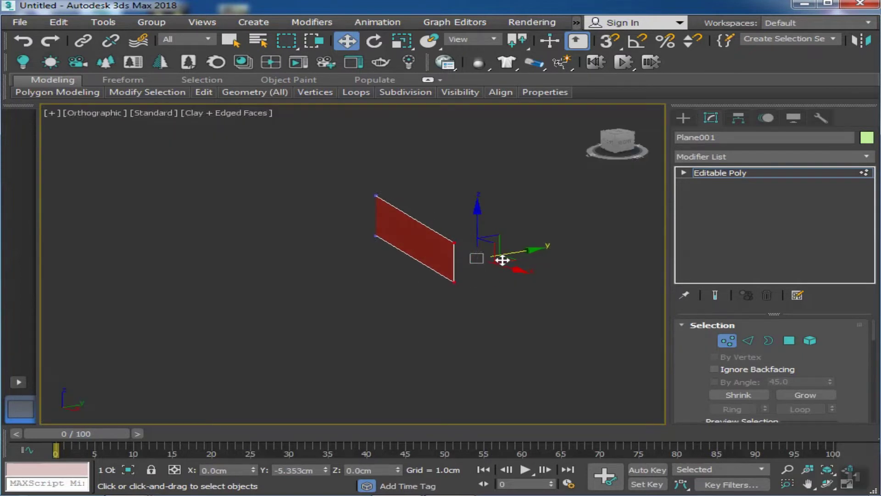
{"action": "middle_click_drag", "start_coordinate": [517, 249], "coordinate": [438, 262], "text": "alt"}
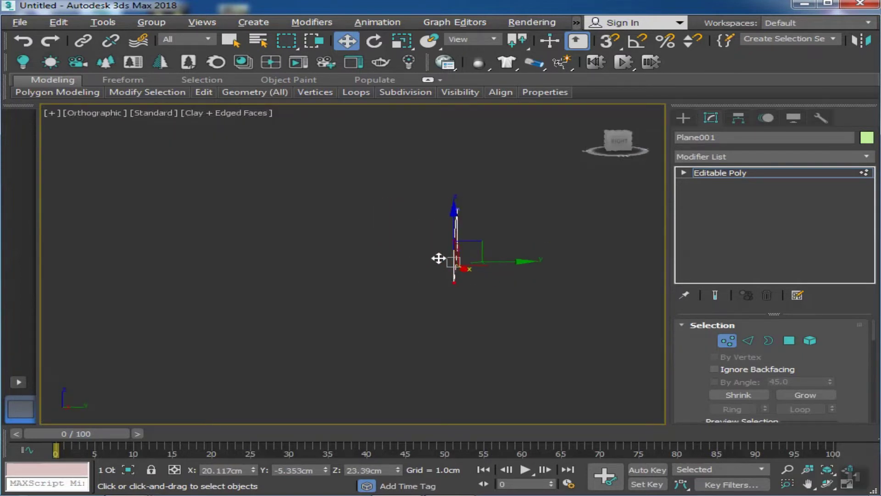
{"action": "left_click_drag", "start_coordinate": [615, 139], "coordinate": [582, 172]}
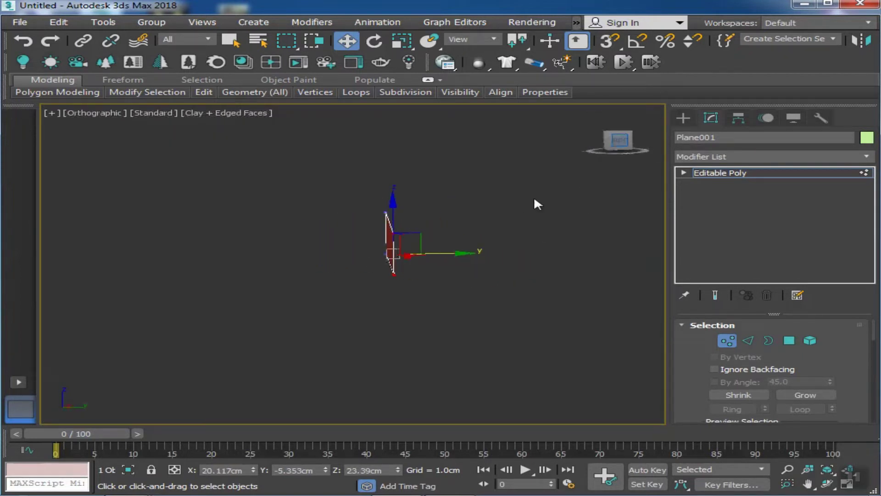
{"action": "middle_click_drag", "start_coordinate": [437, 250], "coordinate": [502, 287], "text": "alt"}
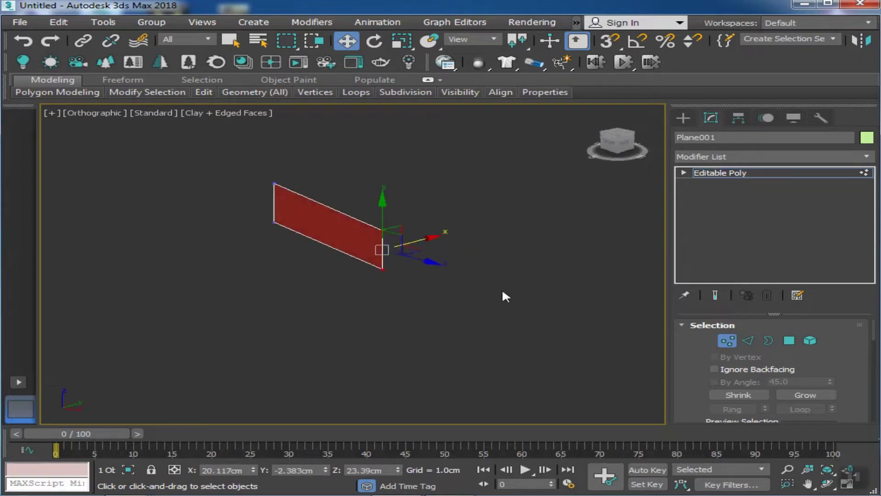
{"action": "key", "text": "2"}
{"action": "left_click_drag", "start_coordinate": [400, 243], "coordinate": [507, 256], "text": "shift"}
- Move the new panel's end vertices down and outward to angle it
{"action": "left_click", "coordinate": [726, 340]}
{"action": "left_click_drag", "start_coordinate": [528, 224], "coordinate": [477, 294]}
{"action": "mouse_move", "coordinate": [490, 251]}
{"action": "left_mouse_down"}
{"action": "mouse_move", "coordinate": [500, 247]}
{"action": "mouse_move", "coordinate": [498, 279]}
{"action": "mouse_move", "coordinate": [509, 289]}
{"action": "left_mouse_up"}
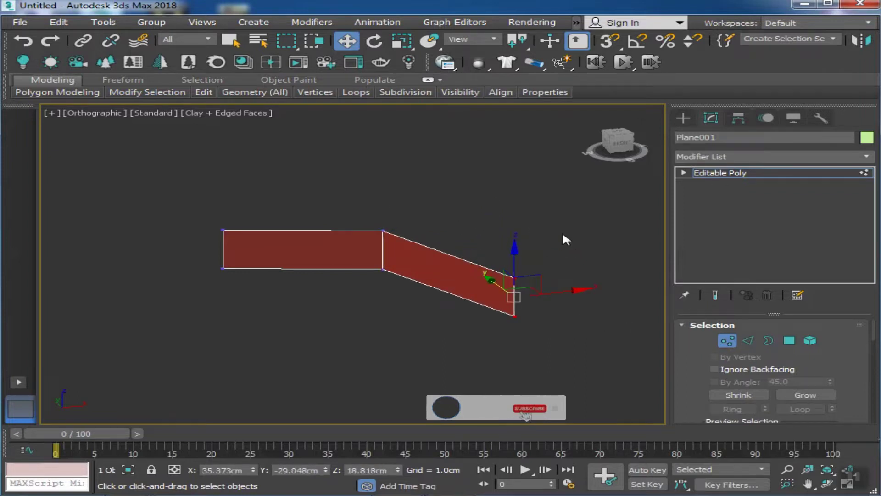
{"action": "left_click_drag", "start_coordinate": [622, 151], "coordinate": [612, 153]}
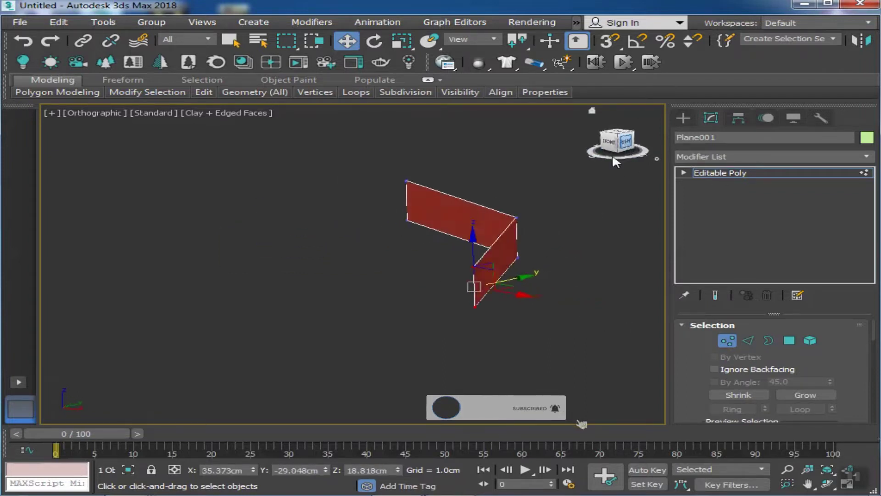
{"action": "middle_click_drag", "start_coordinate": [365, 240], "coordinate": [390, 271], "text": "alt"}
{"action": "left_click_drag", "start_coordinate": [373, 246], "coordinate": [473, 272]}
{"action": "middle_click_drag", "start_coordinate": [486, 279], "coordinate": [553, 275], "text": "alt"}
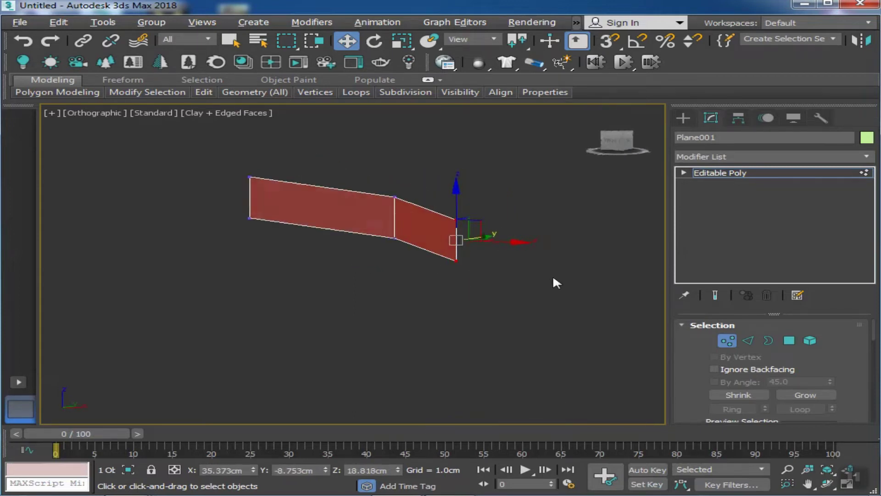
- Extrude another panel from the strip's end edge and stretch it
{"action": "left_click", "coordinate": [748, 341]}
{"action": "left_click", "coordinate": [456, 229]}
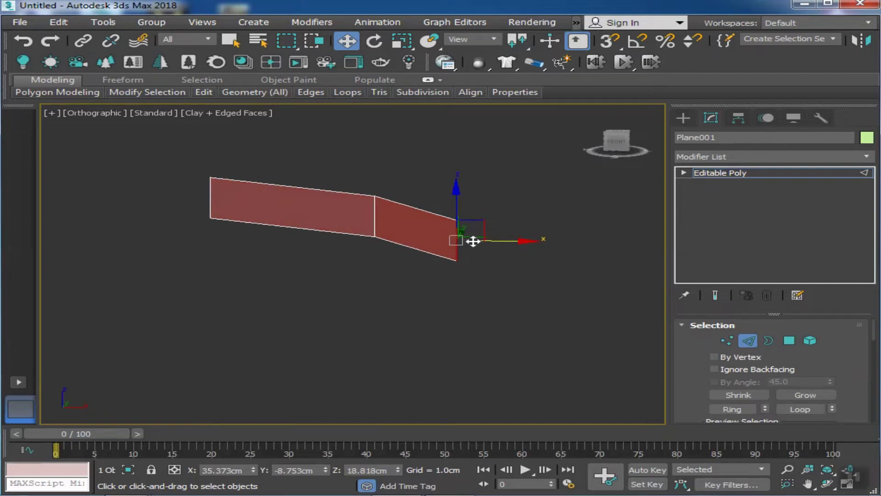
{"action": "left_click_drag", "start_coordinate": [475, 242], "coordinate": [597, 305], "text": "shift"}
{"action": "left_click", "coordinate": [608, 156]}
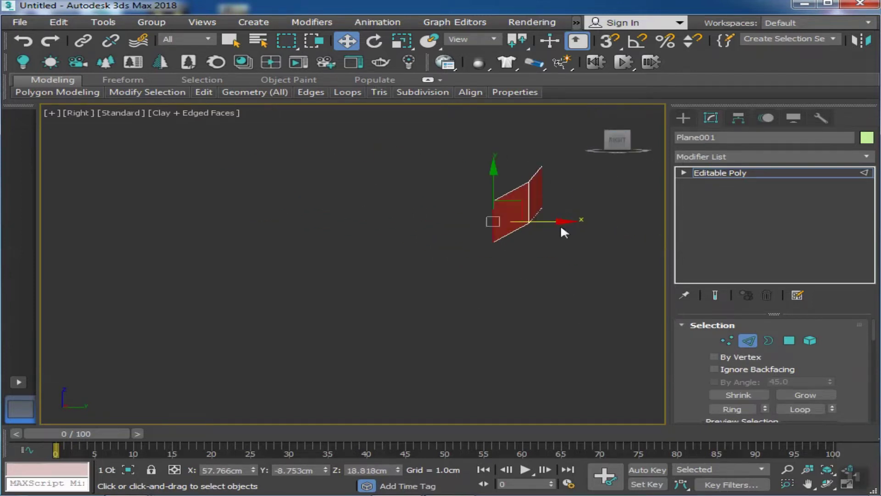
{"action": "mouse_move", "coordinate": [530, 224]}
{"action": "middle_mouse_down", "text": "alt"}
{"action": "mouse_move", "coordinate": [508, 262]}
{"action": "mouse_move", "coordinate": [518, 242]}
{"action": "mouse_move", "coordinate": [441, 238]}
{"action": "mouse_move", "coordinate": [544, 242]}
{"action": "mouse_move", "coordinate": [433, 214]}
{"action": "middle_mouse_up", "text": "alt"}
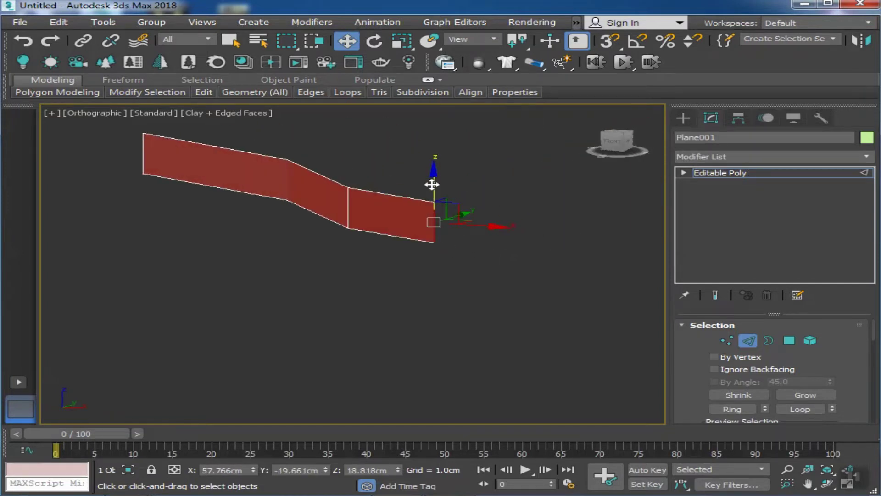
{"action": "key", "text": "1"}
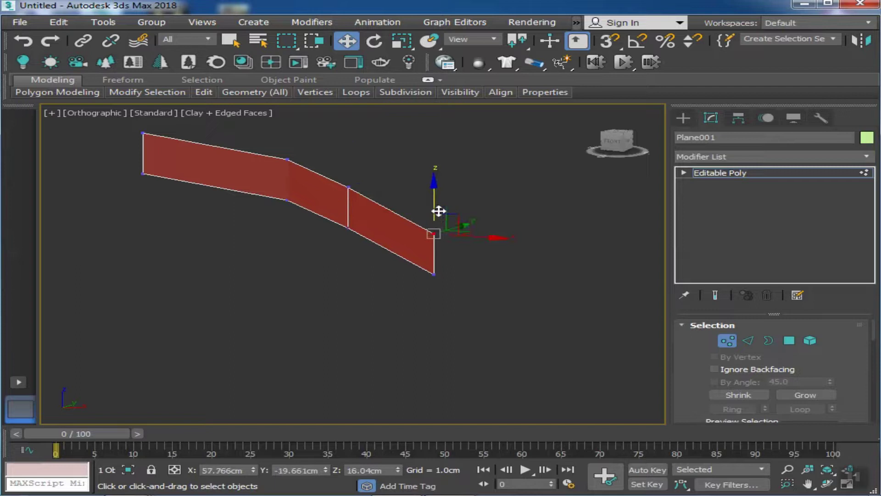
{"action": "mouse_move", "coordinate": [477, 238]}
{"action": "middle_mouse_down", "text": "alt"}
{"action": "mouse_move", "coordinate": [523, 263]}
{"action": "mouse_move", "coordinate": [448, 229]}
{"action": "middle_mouse_up", "text": "alt"}
{"action": "mouse_move", "coordinate": [448, 228]}
{"action": "left_mouse_down"}
{"action": "mouse_move", "coordinate": [495, 243]}
{"action": "mouse_move", "coordinate": [484, 242]}
{"action": "left_mouse_up"}
- Extrude one more panel from the end edge to lengthen the strip
{"action": "left_click", "coordinate": [434, 274]}
{"action": "mouse_move", "coordinate": [517, 309]}
{"action": "middle_mouse_down", "text": "alt"}
{"action": "mouse_move", "coordinate": [438, 285]}
{"action": "mouse_move", "coordinate": [476, 287]}
{"action": "mouse_move", "coordinate": [426, 310]}
{"action": "mouse_move", "coordinate": [449, 314]}
{"action": "mouse_move", "coordinate": [450, 263]}
{"action": "mouse_move", "coordinate": [356, 289]}
{"action": "mouse_move", "coordinate": [443, 272]}
{"action": "mouse_move", "coordinate": [374, 281]}
{"action": "mouse_move", "coordinate": [393, 246]}
{"action": "mouse_move", "coordinate": [371, 199]}
{"action": "middle_mouse_up", "text": "alt"}
{"action": "key", "text": "2"}
{"action": "middle_click_drag", "start_coordinate": [440, 265], "coordinate": [362, 218], "text": "alt"}
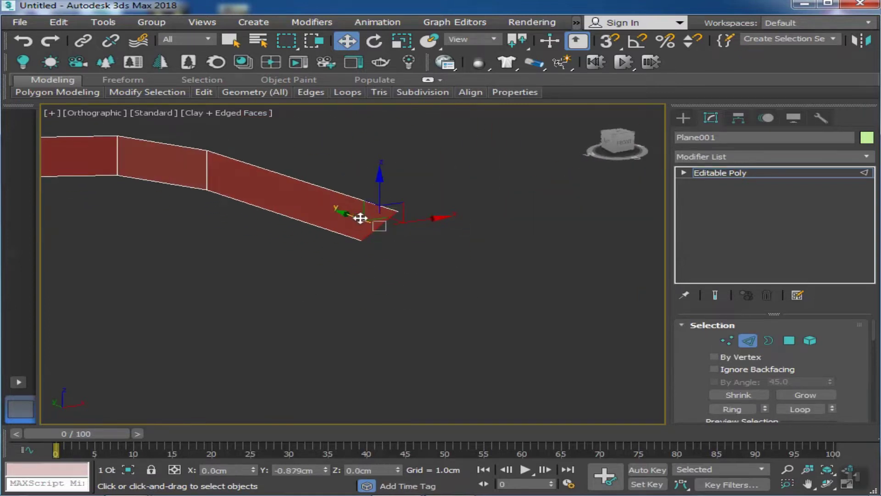
{"action": "left_click_drag", "start_coordinate": [362, 218], "coordinate": [459, 281], "text": "shift"}
{"action": "mouse_move", "coordinate": [410, 260]}
{"action": "middle_mouse_down", "text": "alt"}
{"action": "mouse_move", "coordinate": [333, 280]}
{"action": "mouse_move", "coordinate": [426, 275]}
{"action": "middle_mouse_up", "text": "alt"}
- Lower the last panel's end vertices so the strip's tip bends downward
{"action": "left_click", "coordinate": [727, 340]}
{"action": "left_click", "coordinate": [456, 229]}
{"action": "mouse_move", "coordinate": [472, 220]}
{"action": "left_mouse_down"}
{"action": "mouse_move", "coordinate": [466, 265]}
{"action": "mouse_move", "coordinate": [413, 272]}
{"action": "left_mouse_up"}
{"action": "left_click_drag", "start_coordinate": [456, 252], "coordinate": [455, 273]}
{"action": "mouse_move", "coordinate": [378, 331]}
{"action": "middle_mouse_down", "text": "alt"}
{"action": "mouse_move", "coordinate": [282, 284]}
{"action": "mouse_move", "coordinate": [430, 287]}
{"action": "mouse_move", "coordinate": [482, 314]}
{"action": "mouse_move", "coordinate": [507, 295]}
{"action": "mouse_move", "coordinate": [474, 315]}
{"action": "mouse_move", "coordinate": [413, 275]}
{"action": "middle_mouse_up", "text": "alt"}
{"action": "left_click_drag", "start_coordinate": [408, 265], "coordinate": [444, 291]}
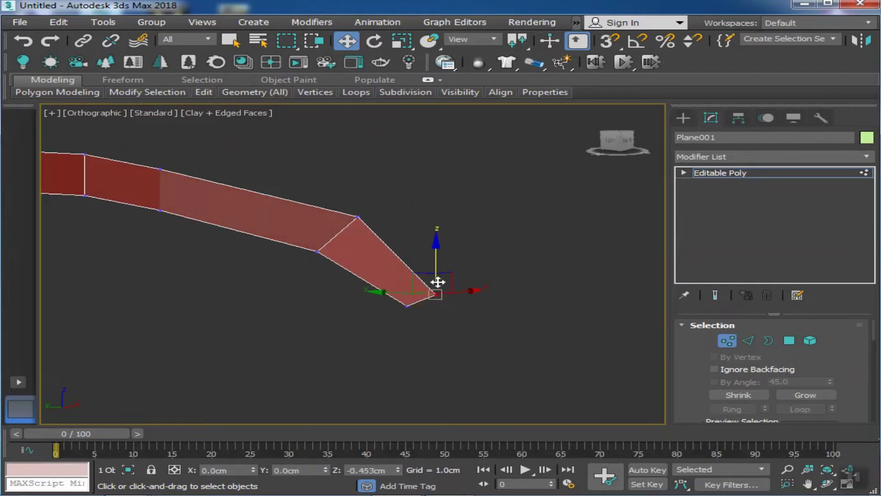
{"action": "mouse_move", "coordinate": [372, 321]}
{"action": "middle_mouse_down", "text": "alt"}
{"action": "mouse_move", "coordinate": [246, 331]}
{"action": "mouse_move", "coordinate": [335, 325]}
{"action": "mouse_move", "coordinate": [523, 351]}
{"action": "middle_mouse_up", "text": "alt"}
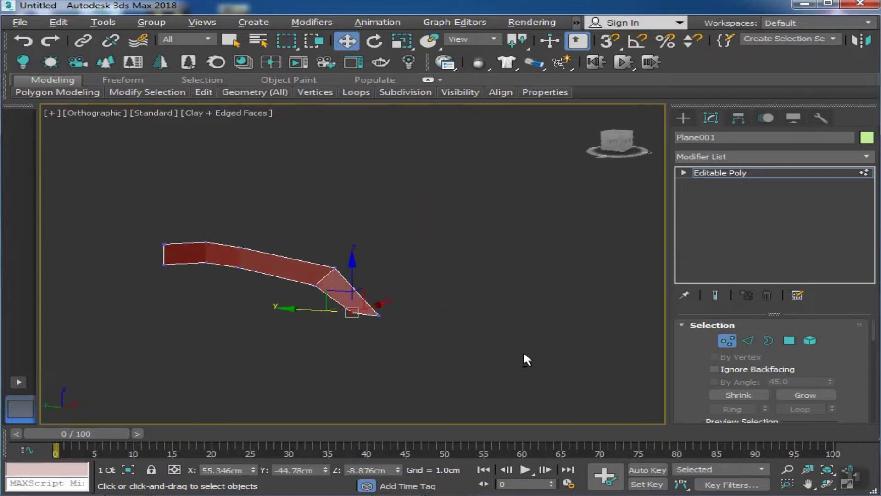
{"action": "left_click", "coordinate": [750, 340]}
{"action": "mouse_move", "coordinate": [366, 303]}
{"action": "middle_mouse_down", "text": "alt"}
{"action": "mouse_move", "coordinate": [463, 346]}
{"action": "mouse_move", "coordinate": [268, 340]}
{"action": "mouse_move", "coordinate": [404, 354]}
{"action": "mouse_move", "coordinate": [615, 355]}
{"action": "middle_mouse_up", "text": "alt"}
- Move individual strip vertices, shifting one left and raising another
{"action": "key", "text": "1"}
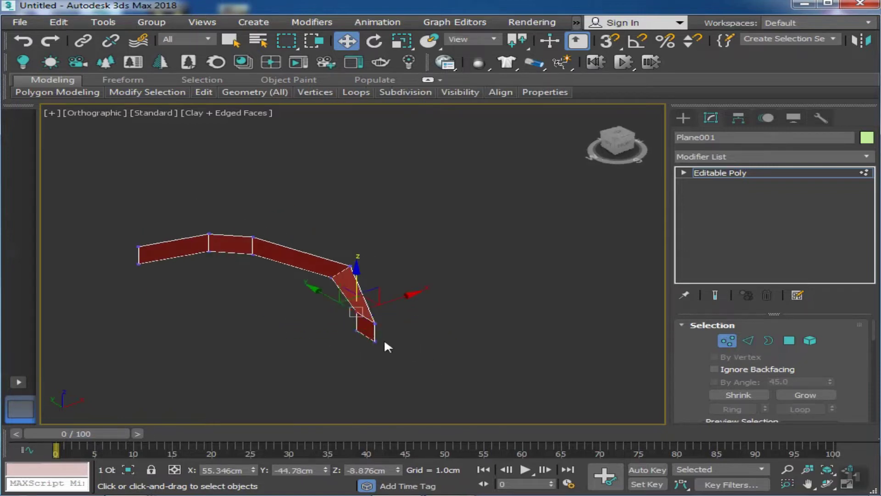
{"action": "mouse_move", "coordinate": [372, 316]}
{"action": "middle_mouse_down", "text": "alt"}
{"action": "mouse_move", "coordinate": [374, 334]}
{"action": "mouse_move", "coordinate": [427, 376]}
{"action": "middle_mouse_up", "text": "alt"}
{"action": "left_click", "coordinate": [426, 376]}
{"action": "left_click_drag", "start_coordinate": [361, 340], "coordinate": [362, 340]}
{"action": "mouse_move", "coordinate": [361, 339]}
{"action": "middle_mouse_down", "text": "alt"}
{"action": "mouse_move", "coordinate": [403, 334]}
{"action": "mouse_move", "coordinate": [452, 402]}
{"action": "middle_mouse_up", "text": "alt"}
{"action": "left_click_drag", "start_coordinate": [452, 402], "coordinate": [335, 314]}
{"action": "mouse_move", "coordinate": [418, 323]}
{"action": "left_mouse_down"}
{"action": "mouse_move", "coordinate": [407, 354]}
{"action": "mouse_move", "coordinate": [335, 334]}
{"action": "left_mouse_up"}
{"action": "middle_click_drag", "start_coordinate": [334, 334], "coordinate": [358, 349], "text": "alt"}
{"action": "left_click_drag", "start_coordinate": [357, 343], "coordinate": [351, 284]}
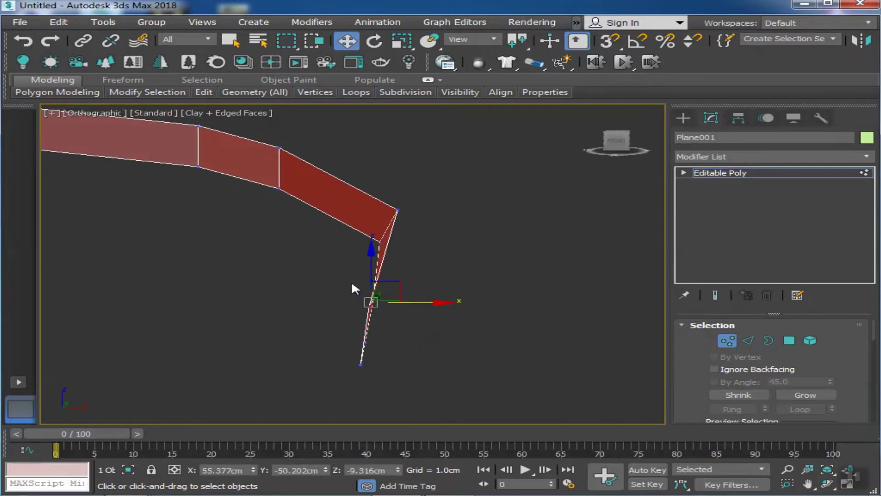
{"action": "left_click_drag", "start_coordinate": [410, 301], "coordinate": [413, 338]}
- Reposition a vertex to reshape the bottom leg panel
{"action": "mouse_move", "coordinate": [413, 338]}
{"action": "middle_mouse_down", "text": "alt"}
{"action": "mouse_move", "coordinate": [355, 328]}
{"action": "mouse_move", "coordinate": [473, 357]}
{"action": "mouse_move", "coordinate": [384, 321]}
{"action": "middle_mouse_up", "text": "alt"}
{"action": "scroll", "coordinate": [384, 320], "scroll_direction": "up", "scroll_amount": 5}
{"action": "mouse_move", "coordinate": [362, 310]}
{"action": "left_mouse_down"}
{"action": "mouse_move", "coordinate": [397, 286]}
{"action": "mouse_move", "coordinate": [393, 339]}
{"action": "mouse_move", "coordinate": [369, 357]}
{"action": "mouse_move", "coordinate": [415, 370]}
{"action": "left_mouse_up"}
{"action": "mouse_move", "coordinate": [483, 374]}
{"action": "middle_mouse_down", "text": "alt"}
{"action": "mouse_move", "coordinate": [275, 358]}
{"action": "mouse_move", "coordinate": [407, 356]}
{"action": "mouse_move", "coordinate": [414, 326]}
{"action": "mouse_move", "coordinate": [458, 358]}
{"action": "mouse_move", "coordinate": [452, 328]}
{"action": "mouse_move", "coordinate": [460, 366]}
{"action": "mouse_move", "coordinate": [391, 369]}
{"action": "mouse_move", "coordinate": [379, 380]}
{"action": "middle_mouse_up", "text": "alt"}
{"action": "mouse_move", "coordinate": [434, 372]}
{"action": "middle_mouse_down", "text": "alt"}
{"action": "mouse_move", "coordinate": [359, 376]}
{"action": "mouse_move", "coordinate": [458, 365]}
{"action": "mouse_move", "coordinate": [411, 378]}
{"action": "mouse_move", "coordinate": [657, 424]}
{"action": "mouse_move", "coordinate": [385, 364]}
{"action": "mouse_move", "coordinate": [317, 378]}
{"action": "mouse_move", "coordinate": [399, 367]}
{"action": "mouse_move", "coordinate": [359, 340]}
{"action": "mouse_move", "coordinate": [321, 359]}
{"action": "middle_mouse_up", "text": "alt"}
{"action": "mouse_move", "coordinate": [349, 358]}
{"action": "left_mouse_down"}
{"action": "mouse_move", "coordinate": [379, 365]}
{"action": "mouse_move", "coordinate": [360, 381]}
{"action": "left_mouse_up"}
{"action": "middle_click_drag", "start_coordinate": [360, 384], "coordinate": [387, 368], "text": "alt"}
{"action": "left_click_drag", "start_coordinate": [388, 368], "coordinate": [252, 373]}
{"action": "mouse_move", "coordinate": [252, 373]}
{"action": "middle_mouse_down", "text": "alt"}
{"action": "mouse_move", "coordinate": [403, 393]}
{"action": "mouse_move", "coordinate": [315, 335]}
{"action": "middle_mouse_up", "text": "alt"}
{"action": "left_click_drag", "start_coordinate": [316, 335], "coordinate": [181, 334]}
- Raise the upper strip vertices to form the chair's backrest curve
{"action": "mouse_move", "coordinate": [181, 334]}
{"action": "middle_mouse_down", "text": "alt"}
{"action": "mouse_move", "coordinate": [111, 340]}
{"action": "mouse_move", "coordinate": [345, 342]}
{"action": "mouse_move", "coordinate": [277, 296]}
{"action": "middle_mouse_up", "text": "alt"}
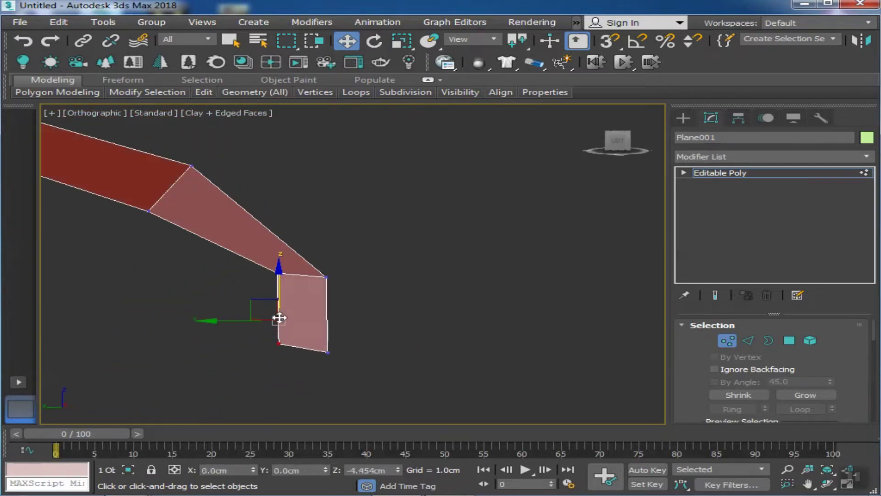
{"action": "scroll", "coordinate": [393, 348], "scroll_direction": "down", "scroll_amount": 3}
{"action": "middle_click_drag", "start_coordinate": [393, 348], "coordinate": [360, 354], "text": "alt"}
{"action": "scroll", "coordinate": [415, 301], "scroll_direction": "up", "scroll_amount": 3}
{"action": "left_click_drag", "start_coordinate": [416, 301], "coordinate": [411, 275]}
{"action": "mouse_move", "coordinate": [412, 276]}
{"action": "middle_mouse_down", "text": "alt"}
{"action": "mouse_move", "coordinate": [260, 318]}
{"action": "mouse_move", "coordinate": [325, 309]}
{"action": "mouse_move", "coordinate": [308, 322]}
{"action": "mouse_move", "coordinate": [350, 329]}
{"action": "mouse_move", "coordinate": [399, 315]}
{"action": "middle_mouse_up", "text": "alt"}
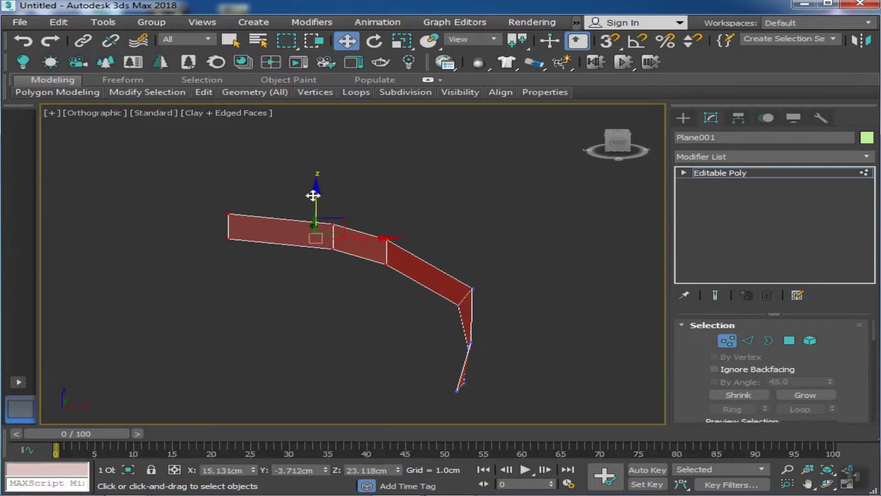
{"action": "left_click_drag", "start_coordinate": [315, 191], "coordinate": [322, 158]}
{"action": "mouse_move", "coordinate": [322, 158]}
{"action": "middle_mouse_down", "text": "alt"}
{"action": "mouse_move", "coordinate": [396, 231]}
{"action": "mouse_move", "coordinate": [266, 219]}
{"action": "mouse_move", "coordinate": [298, 236]}
{"action": "middle_mouse_up", "text": "alt"}
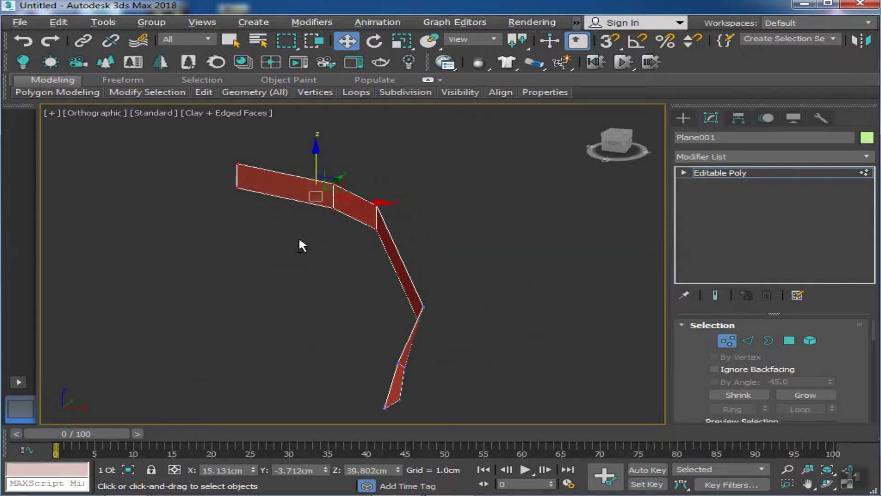
{"action": "mouse_move", "coordinate": [413, 211]}
{"action": "middle_mouse_down", "text": "alt"}
{"action": "mouse_move", "coordinate": [436, 240]}
{"action": "mouse_move", "coordinate": [393, 187]}
{"action": "middle_mouse_up", "text": "alt"}
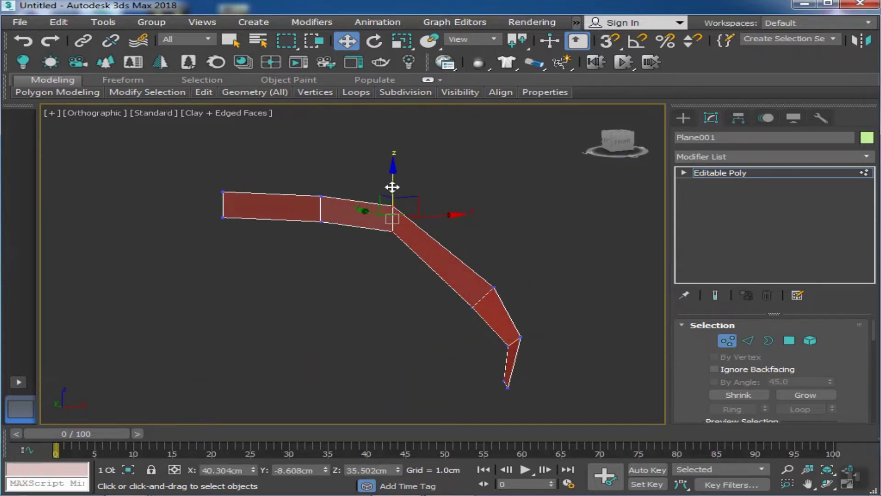
{"action": "left_click_drag", "start_coordinate": [200, 180], "coordinate": [229, 195]}
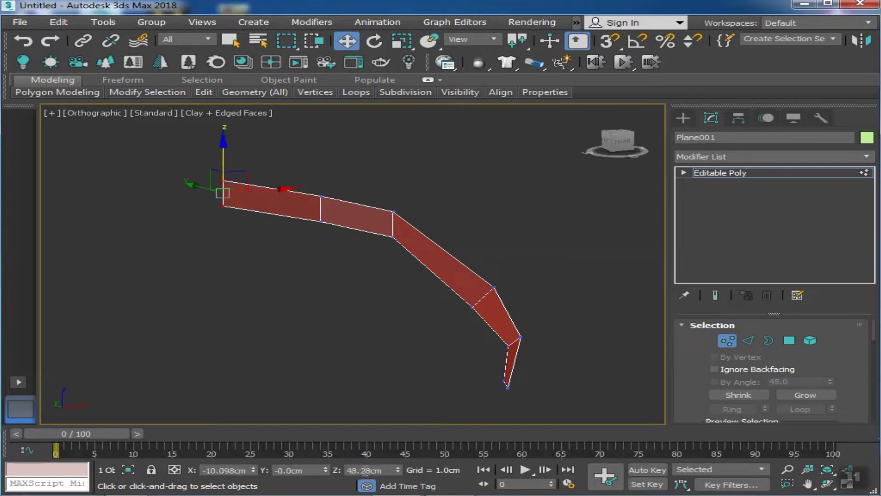
{"action": "middle_click_drag", "start_coordinate": [402, 368], "coordinate": [330, 349], "text": "alt"}
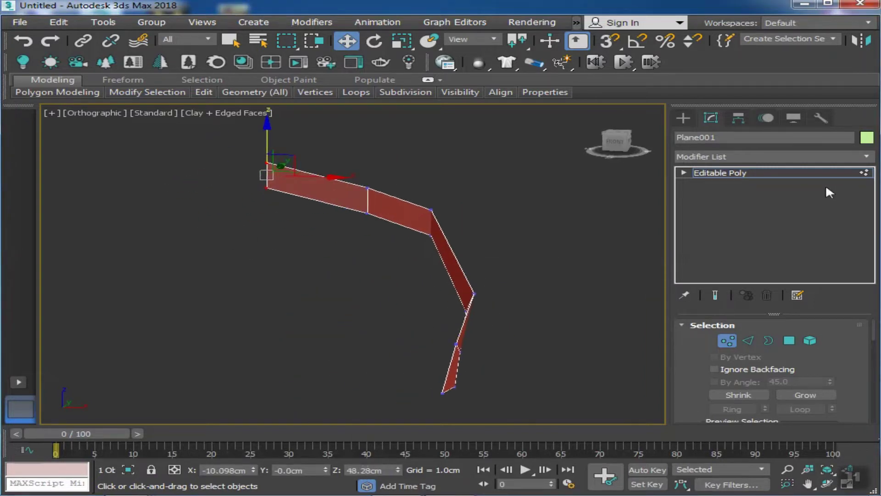
- Test an OpenSubdiv modifier on the strip, then delete it again
{"action": "left_click", "coordinate": [794, 173]}
{"action": "left_click", "coordinate": [781, 155]}
{"action": "type", "text": "o"}
{"action": "left_click", "coordinate": [736, 165]}
{"action": "left_click", "coordinate": [828, 345]}
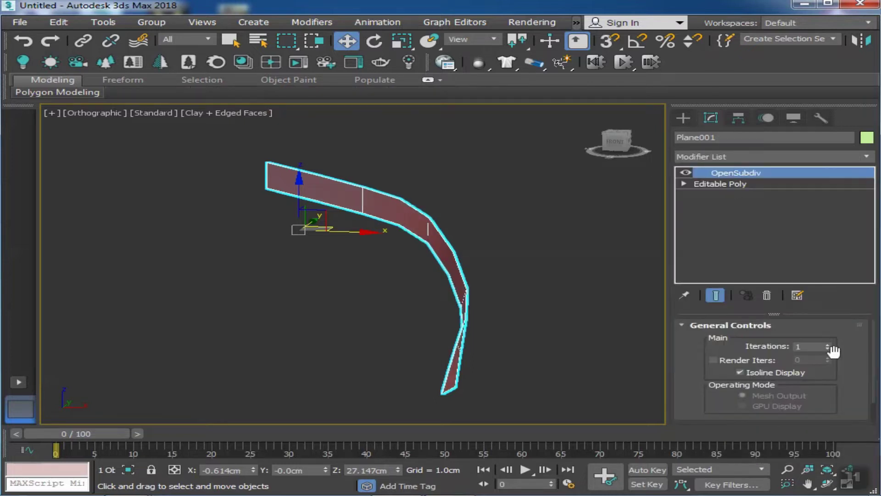
{"action": "mouse_move", "coordinate": [504, 330]}
{"action": "middle_mouse_down", "text": "alt"}
{"action": "mouse_move", "coordinate": [370, 324]}
{"action": "mouse_move", "coordinate": [523, 305]}
{"action": "mouse_move", "coordinate": [566, 338]}
{"action": "middle_mouse_up", "text": "alt"}
{"action": "right_click", "coordinate": [744, 176]}
{"action": "left_click", "coordinate": [688, 194]}
- Select the strip's bottom edge in Edge mode and view it from the front
{"action": "mouse_move", "coordinate": [582, 240]}
{"action": "middle_mouse_down", "text": "alt"}
{"action": "mouse_move", "coordinate": [553, 249]}
{"action": "mouse_move", "coordinate": [582, 267]}
{"action": "mouse_move", "coordinate": [602, 259]}
{"action": "mouse_move", "coordinate": [537, 277]}
{"action": "mouse_move", "coordinate": [573, 281]}
{"action": "middle_mouse_up", "text": "alt"}
{"action": "scroll", "coordinate": [531, 303], "scroll_direction": "up", "scroll_amount": 2}
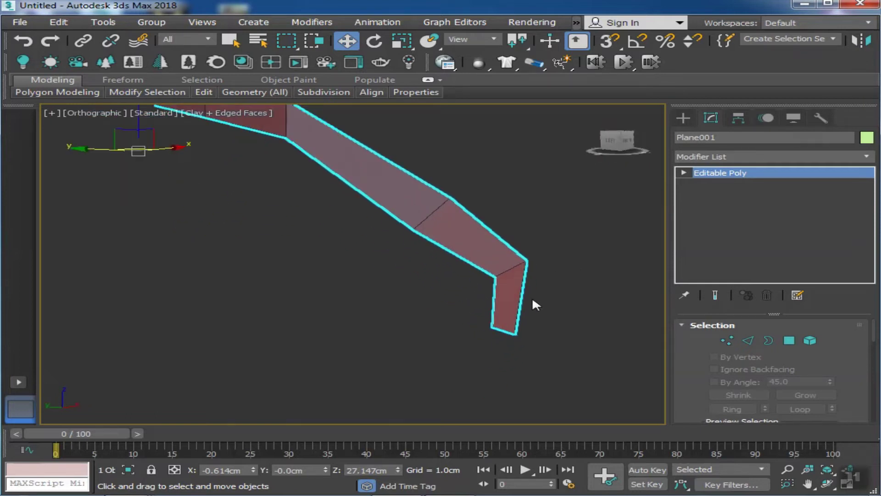
{"action": "left_click", "coordinate": [747, 340]}
{"action": "left_click", "coordinate": [499, 325]}
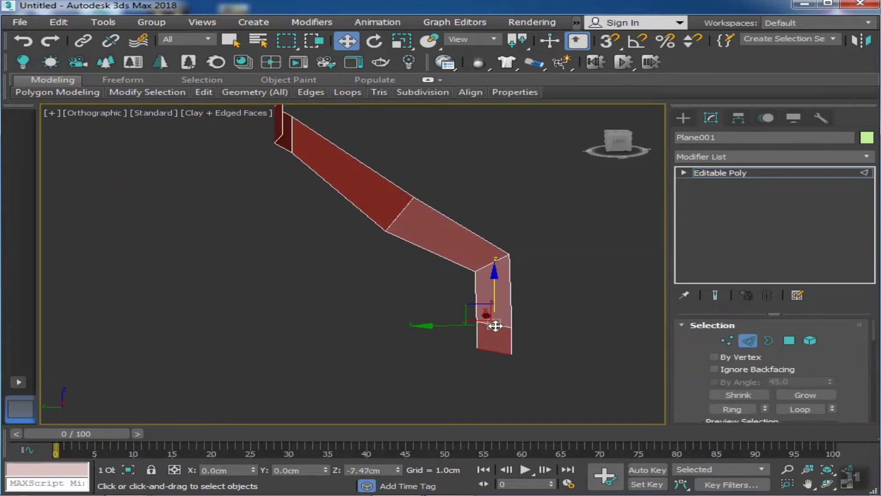
{"action": "mouse_move", "coordinate": [494, 320]}
{"action": "middle_mouse_down", "text": "alt"}
{"action": "mouse_move", "coordinate": [400, 332]}
{"action": "mouse_move", "coordinate": [473, 312]}
{"action": "middle_mouse_up", "text": "alt"}
- Add a Shell modifier with 5 cm inner and 0 cm outer amount
{"action": "left_click", "coordinate": [772, 156]}
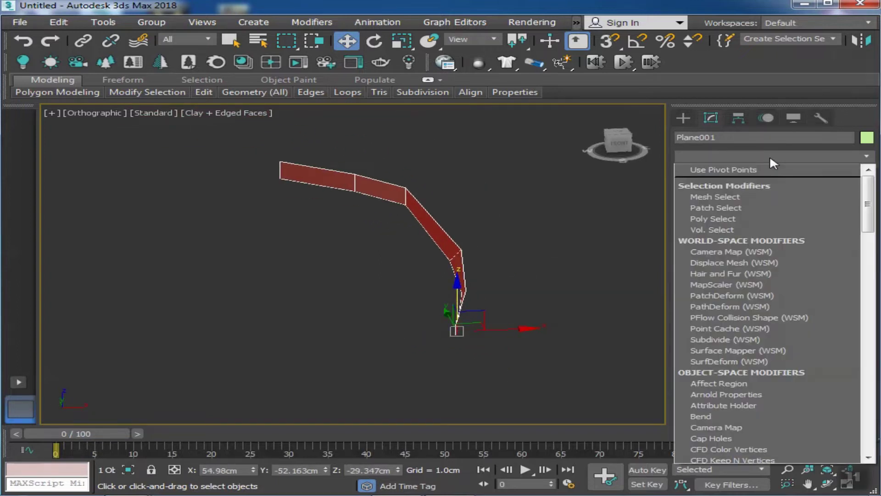
{"action": "type", "text": "sh"}
{"action": "key", "text": "Return"}
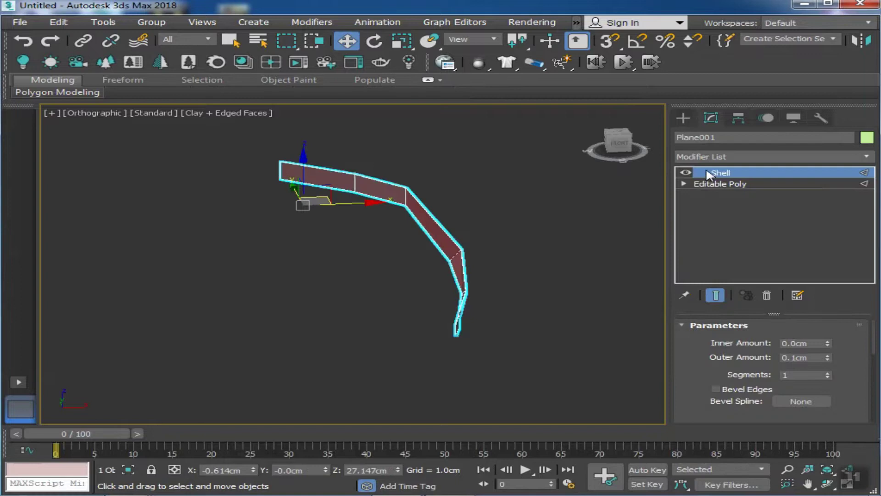
{"action": "type", "text": "5"}
{"action": "key", "text": "Tab"}
{"action": "type", "text": "0"}
{"action": "middle_click_drag", "start_coordinate": [488, 345], "coordinate": [682, 220], "text": "alt"}
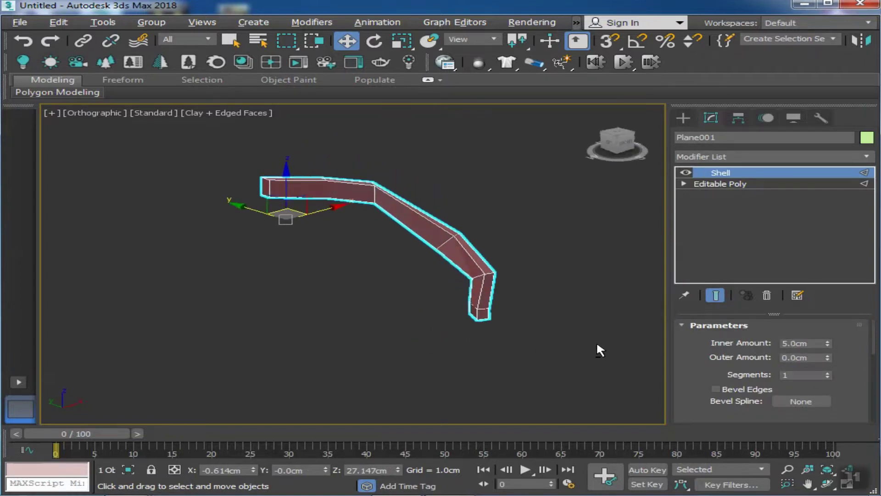
- Add an Edit Poly modifier and select the strip's end polygon
{"action": "left_click", "coordinate": [792, 156]}
{"action": "type", "text": "esh"}
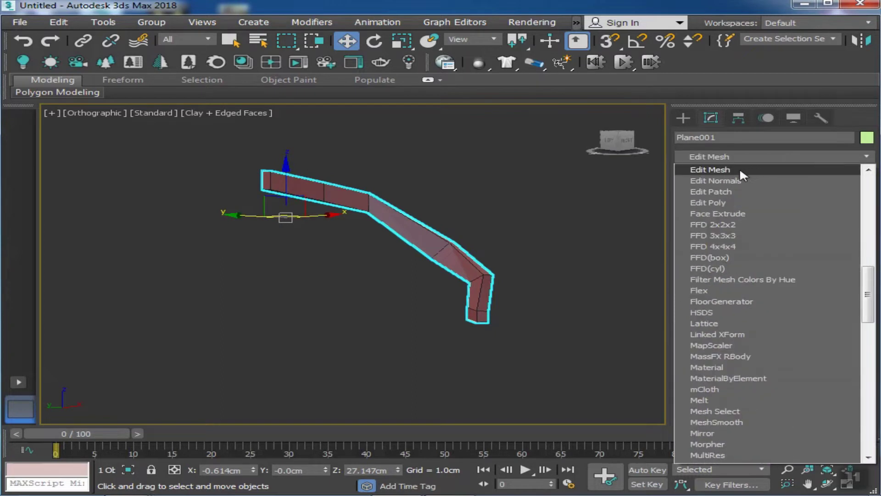
{"action": "left_click", "coordinate": [715, 202]}
{"action": "left_click", "coordinate": [701, 173]}
{"action": "left_click", "coordinate": [734, 217]}
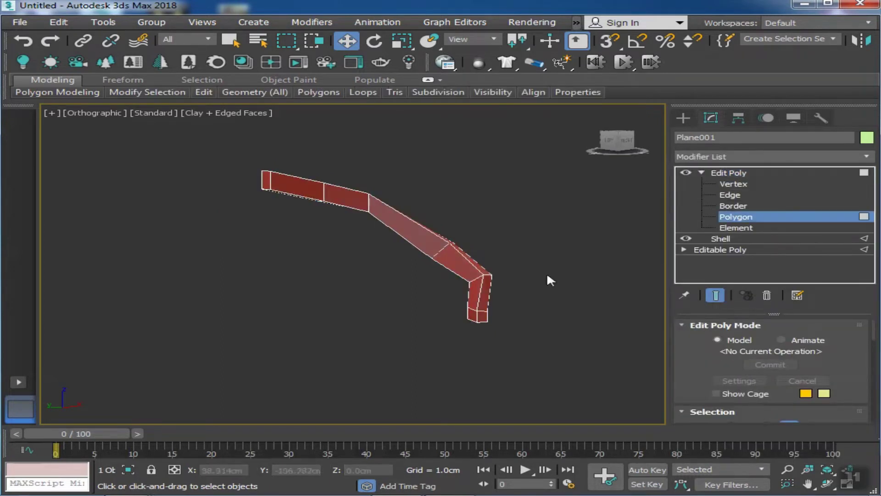
{"action": "middle_click_drag", "start_coordinate": [547, 275], "coordinate": [413, 242], "text": "alt"}
{"action": "scroll", "coordinate": [459, 275], "scroll_direction": "up", "scroll_amount": 3}
{"action": "left_click", "coordinate": [519, 301]}
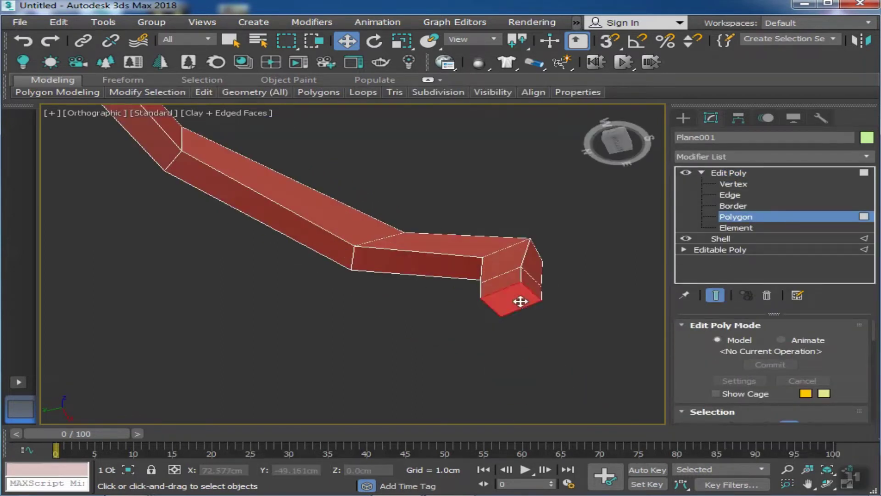
- Return to object level and select the whole strip
{"action": "scroll", "coordinate": [498, 315], "scroll_direction": "down", "scroll_amount": 5}
{"action": "middle_click_drag", "start_coordinate": [427, 340], "coordinate": [472, 321], "text": "alt"}
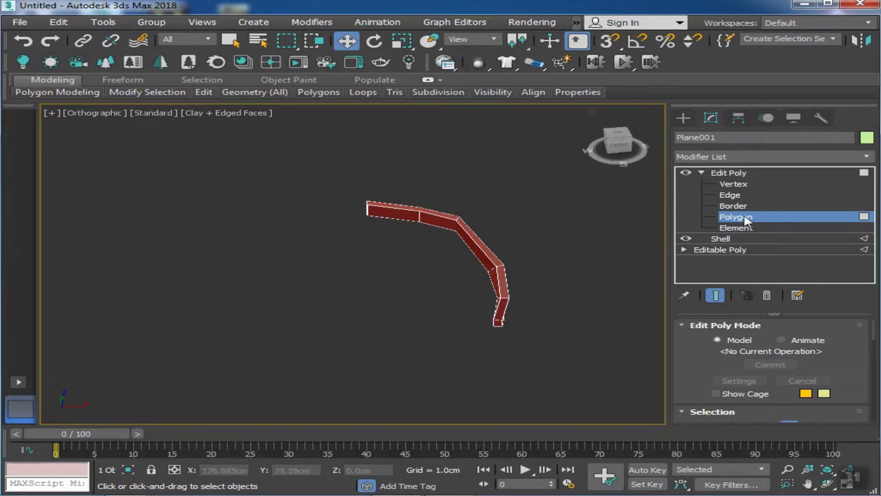
{"action": "left_click", "coordinate": [728, 173]}
{"action": "left_click", "coordinate": [436, 214]}
{"action": "scroll", "coordinate": [435, 230], "scroll_direction": "up", "scroll_amount": 3}
{"action": "middle_click_drag", "start_coordinate": [436, 230], "coordinate": [386, 259], "text": "alt"}
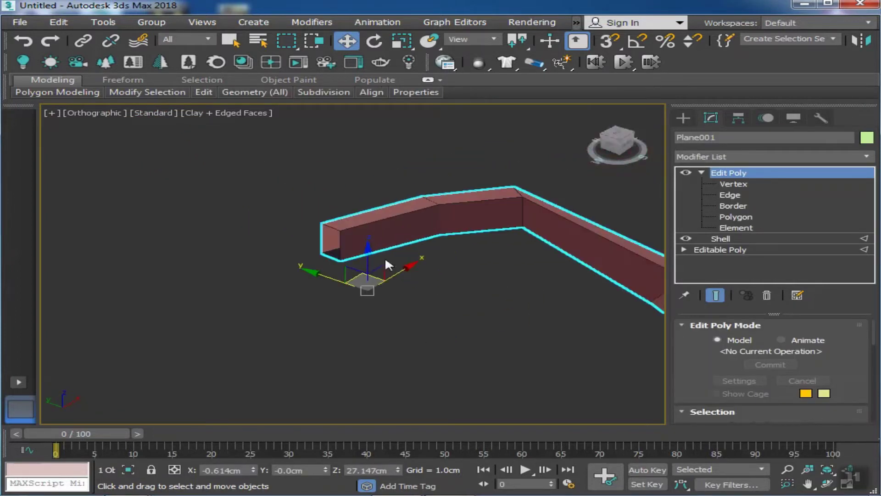
- Snap the strip's pivot to its end vertex using Affect Pivot Only and vertex snapping
{"action": "left_click", "coordinate": [738, 118]}
{"action": "left_click", "coordinate": [769, 206]}
{"action": "left_click", "coordinate": [608, 42]}
{"action": "left_click_drag", "start_coordinate": [367, 275], "coordinate": [342, 230]}
{"action": "middle_click_drag", "start_coordinate": [390, 275], "coordinate": [443, 265], "text": "alt"}
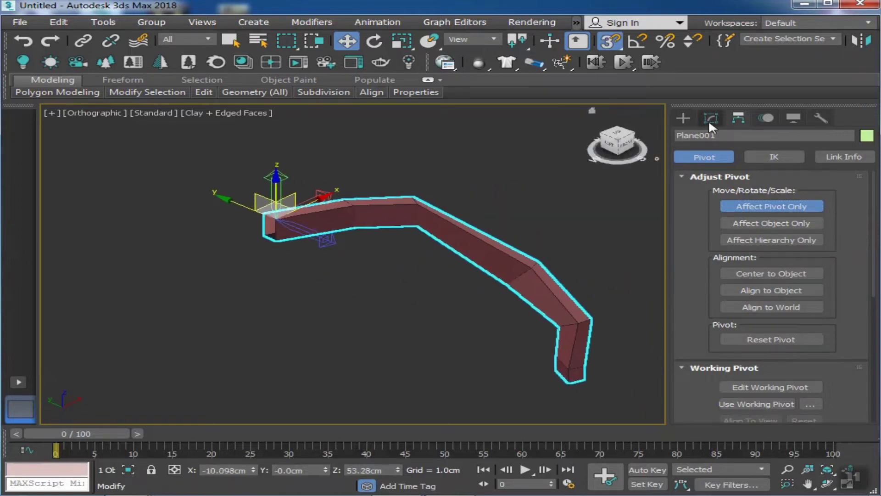
- Add Symmetry and OpenSubdiv modifiers above the Edit Poly on the strip
{"action": "left_click", "coordinate": [710, 118]}
{"action": "left_click", "coordinate": [761, 156]}
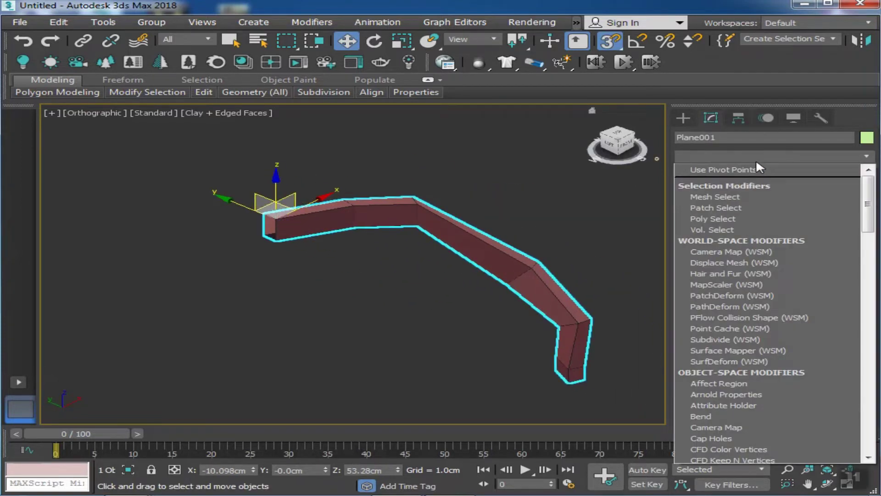
{"action": "type", "text": "sym"}
{"action": "key", "text": "Return"}
{"action": "mouse_move", "coordinate": [341, 255]}
{"action": "middle_mouse_down", "text": "alt"}
{"action": "mouse_move", "coordinate": [365, 220]}
{"action": "mouse_move", "coordinate": [367, 241]}
{"action": "mouse_move", "coordinate": [377, 239]}
{"action": "middle_mouse_up", "text": "alt"}
{"action": "left_click", "coordinate": [760, 156]}
{"action": "type", "text": "open"}
{"action": "key", "text": "Return"}
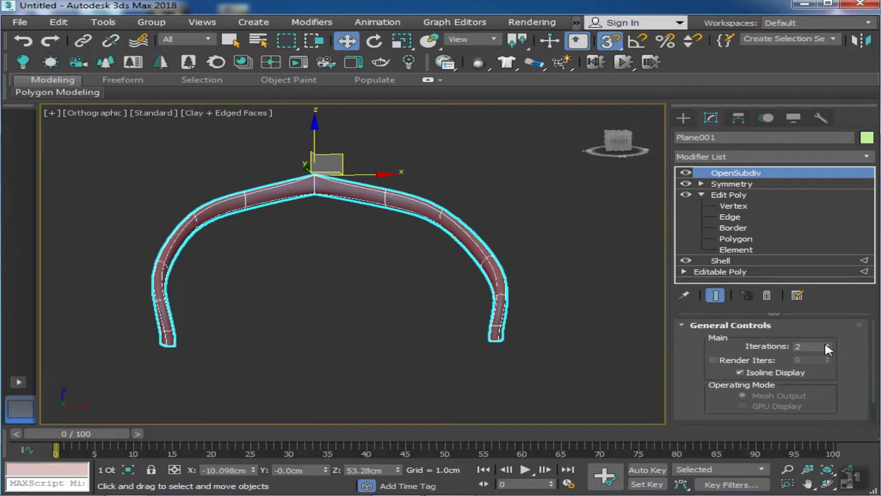
- Move the Symmetry mirror plane to the strip's end so the arch closes
{"action": "left_click", "coordinate": [714, 184]}
{"action": "left_click_drag", "start_coordinate": [379, 173], "coordinate": [416, 181]}
{"action": "mouse_move", "coordinate": [416, 181]}
{"action": "middle_mouse_down", "text": "alt"}
{"action": "mouse_move", "coordinate": [484, 260]}
{"action": "mouse_move", "coordinate": [615, 250]}
{"action": "mouse_move", "coordinate": [293, 251]}
{"action": "mouse_move", "coordinate": [738, 177]}
{"action": "middle_mouse_up", "text": "alt"}
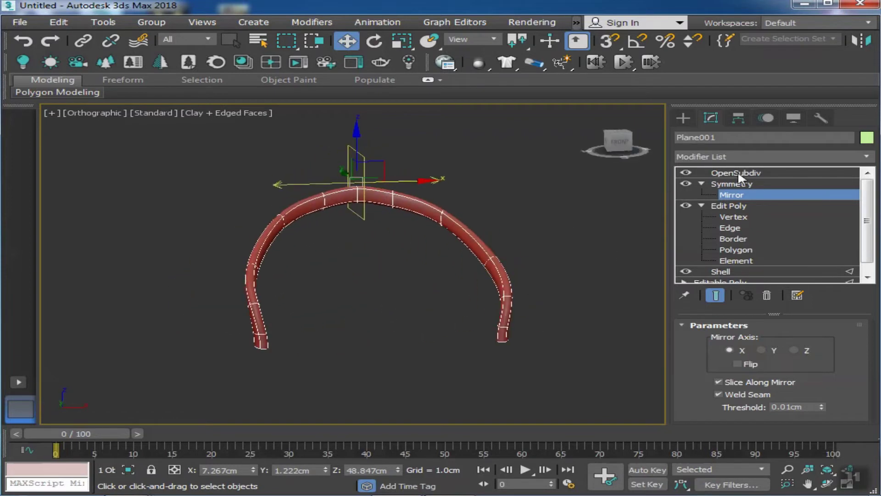
- Reshape the arch by moving its top vertices, checking with Show End Result
{"action": "left_click", "coordinate": [733, 217]}
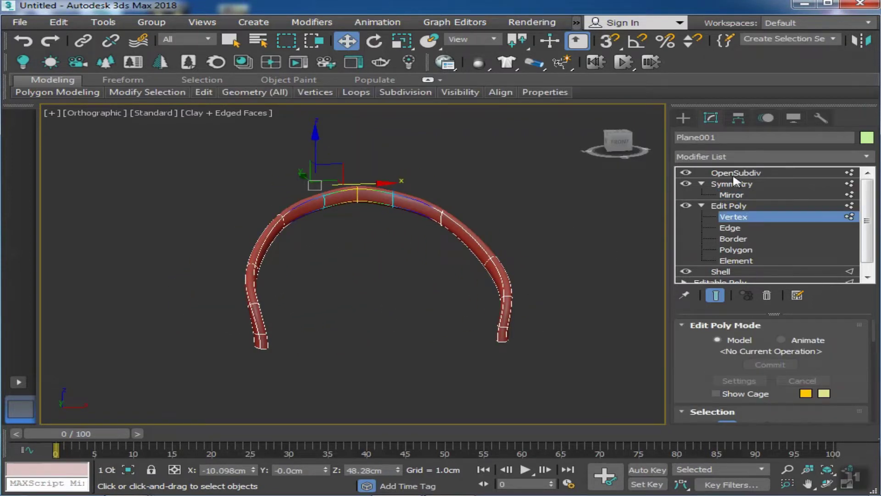
{"action": "left_click", "coordinate": [716, 294]}
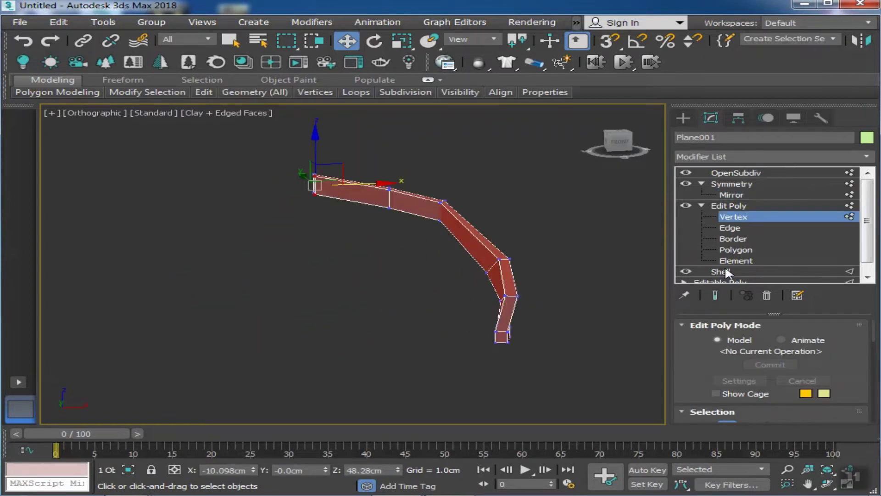
{"action": "left_click", "coordinate": [714, 294]}
{"action": "left_click_drag", "start_coordinate": [313, 147], "coordinate": [313, 151]}
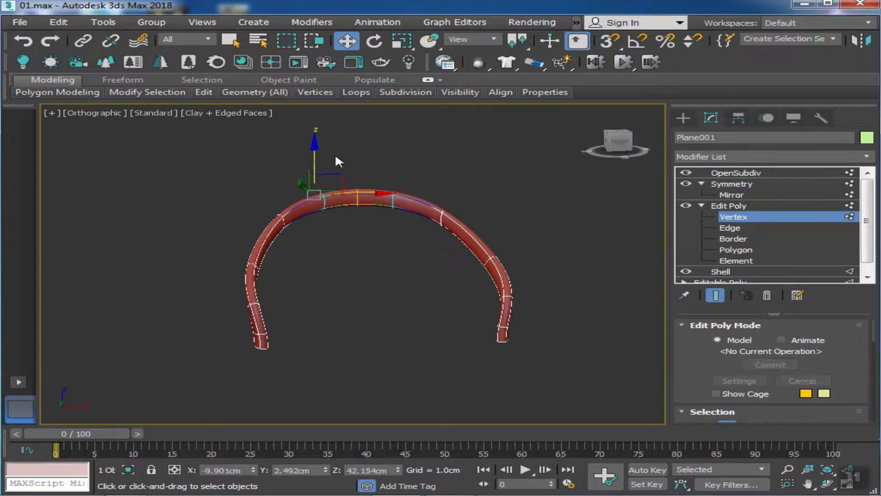
{"action": "left_click", "coordinate": [715, 295]}
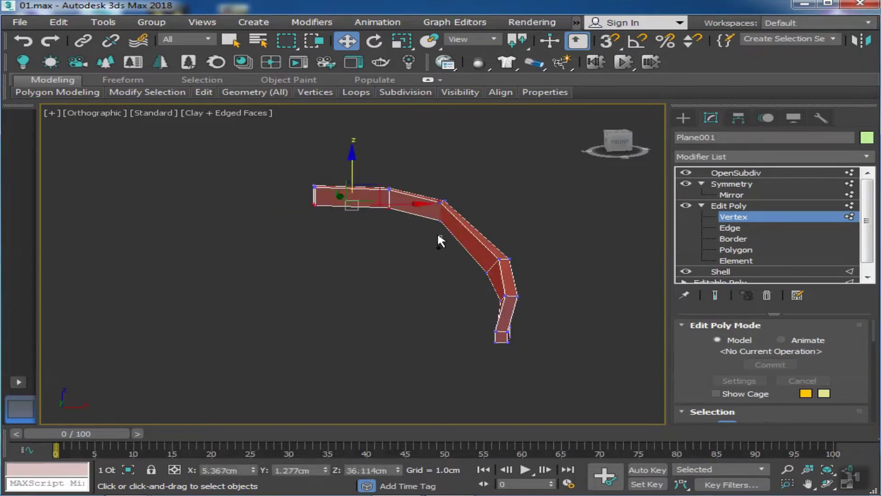
{"action": "left_click", "coordinate": [714, 295]}
{"action": "left_click_drag", "start_coordinate": [369, 193], "coordinate": [385, 234]}
- Pull the vertices below the top section down to deepen the backrest band
{"action": "left_click", "coordinate": [715, 295]}
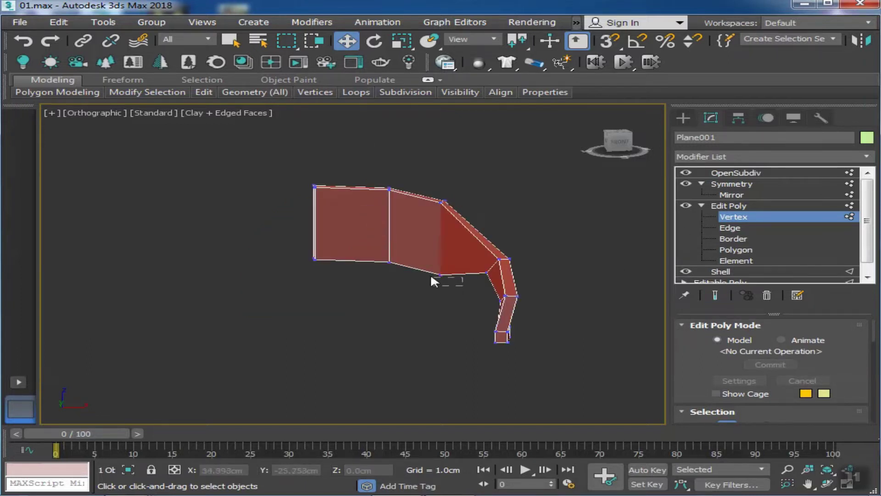
{"action": "left_click_drag", "start_coordinate": [432, 277], "coordinate": [429, 272]}
{"action": "left_click", "coordinate": [715, 295]}
{"action": "left_click_drag", "start_coordinate": [441, 240], "coordinate": [440, 245]}
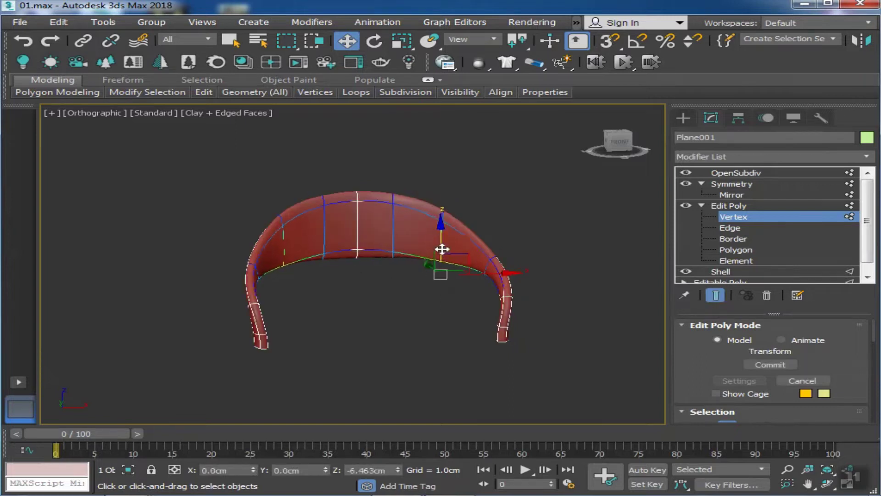
{"action": "mouse_move", "coordinate": [417, 255]}
{"action": "middle_mouse_down", "text": "alt"}
{"action": "mouse_move", "coordinate": [290, 240]}
{"action": "mouse_move", "coordinate": [338, 252]}
{"action": "mouse_move", "coordinate": [538, 233]}
{"action": "middle_mouse_up", "text": "alt"}
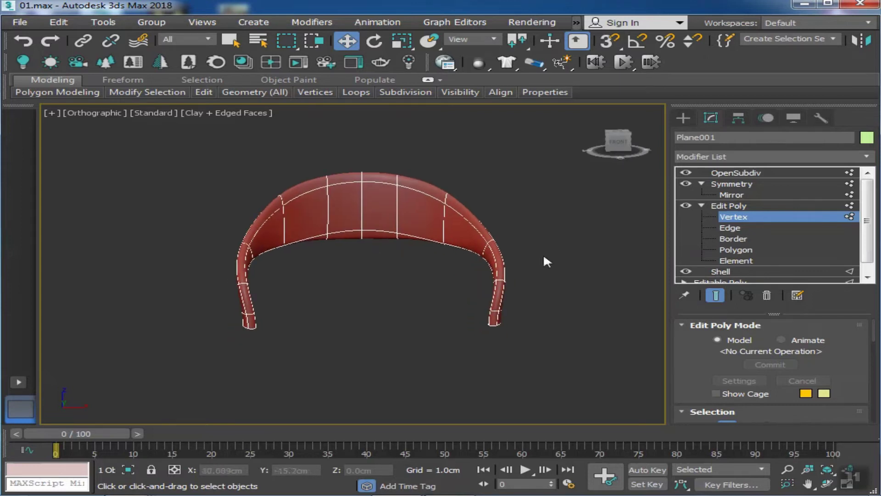
{"action": "left_click", "coordinate": [716, 296]}
{"action": "mouse_move", "coordinate": [652, 290]}
{"action": "middle_mouse_down", "text": "alt"}
{"action": "mouse_move", "coordinate": [526, 279]}
{"action": "mouse_move", "coordinate": [398, 292]}
{"action": "mouse_move", "coordinate": [422, 288]}
{"action": "middle_mouse_up", "text": "alt"}
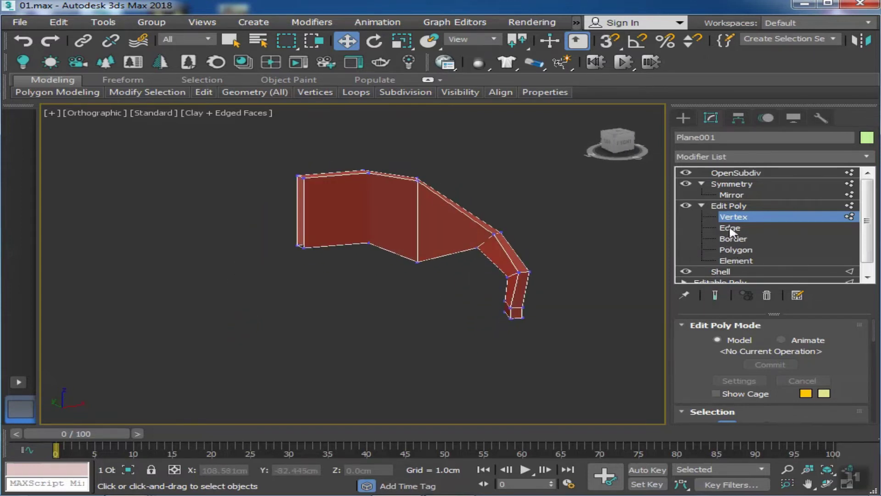
- In Polygon mode, select the two faces along the strip's bottom bar
{"action": "left_click", "coordinate": [516, 312]}
{"action": "middle_click_drag", "start_coordinate": [516, 312], "coordinate": [404, 319], "text": "alt"}
{"action": "left_click", "coordinate": [614, 140]}
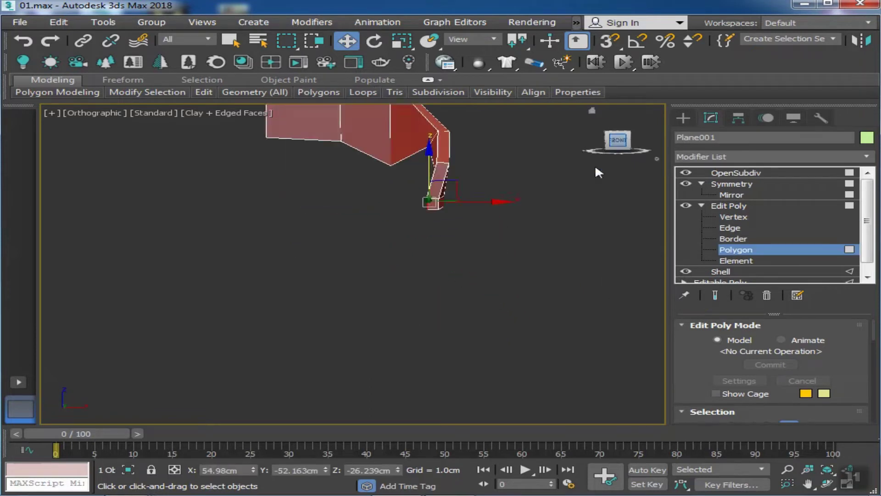
{"action": "scroll", "coordinate": [514, 313], "scroll_direction": "up", "scroll_amount": 2}
{"action": "scroll", "coordinate": [514, 313], "scroll_direction": "down", "scroll_amount": 2}
{"action": "scroll", "coordinate": [519, 309], "scroll_direction": "down", "scroll_amount": 2}
{"action": "scroll", "coordinate": [827, 355], "scroll_direction": "down", "scroll_amount": 3}
{"action": "scroll", "coordinate": [844, 364], "scroll_direction": "down", "scroll_amount": 3}
{"action": "scroll", "coordinate": [763, 370], "scroll_direction": "down", "scroll_amount": 3}
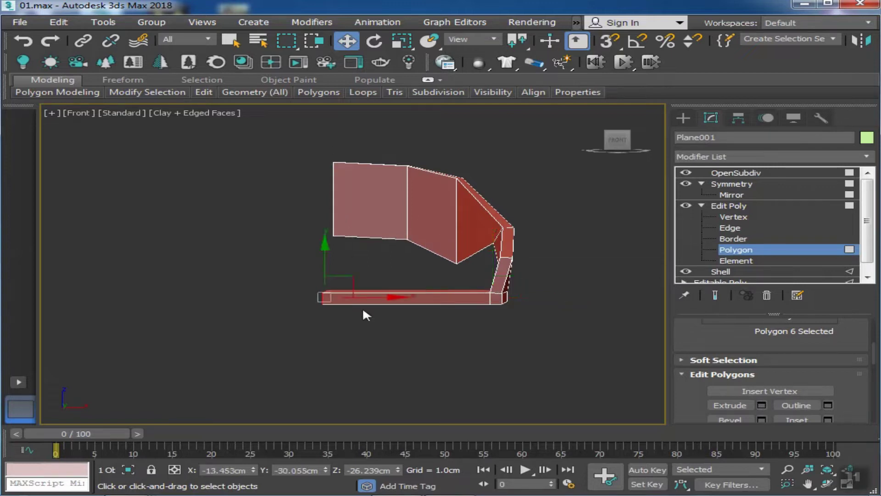
{"action": "mouse_move", "coordinate": [363, 311]}
{"action": "middle_mouse_down", "text": "alt"}
{"action": "mouse_move", "coordinate": [288, 317]}
{"action": "mouse_move", "coordinate": [265, 338]}
{"action": "middle_mouse_up", "text": "alt"}
{"action": "left_click", "coordinate": [253, 306], "text": "shift"}
- Extrude the selected faces into a seat slab about 41 cm deep
{"action": "left_click", "coordinate": [761, 404]}
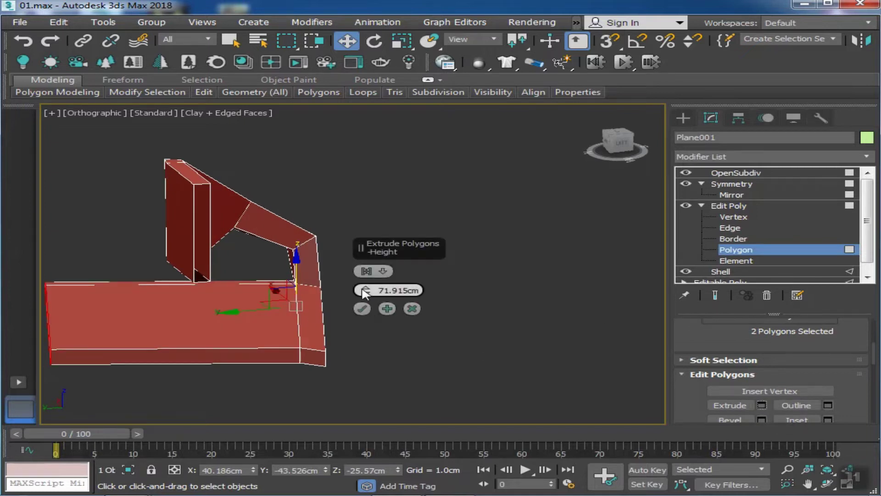
{"action": "left_click_drag", "start_coordinate": [365, 294], "coordinate": [318, 205]}
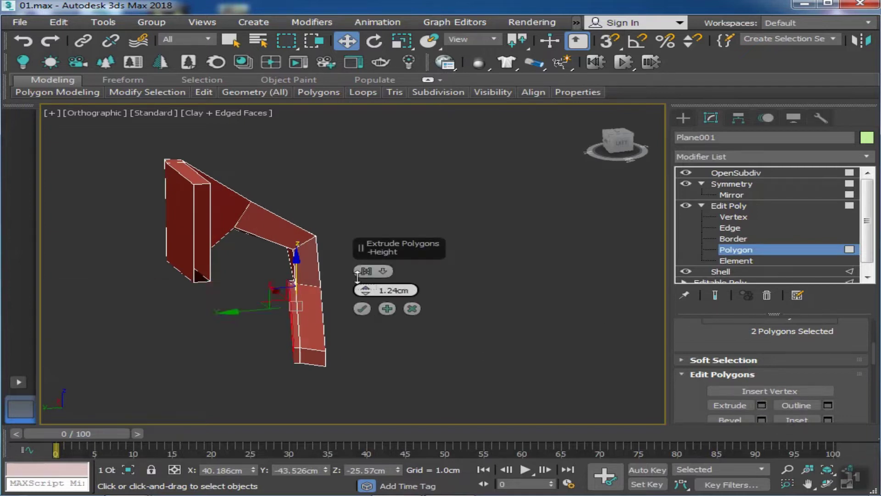
{"action": "left_click", "coordinate": [715, 296]}
{"action": "mouse_move", "coordinate": [350, 248]}
{"action": "middle_mouse_down", "text": "alt"}
{"action": "mouse_move", "coordinate": [284, 298]}
{"action": "mouse_move", "coordinate": [204, 326]}
{"action": "mouse_move", "coordinate": [205, 337]}
{"action": "middle_mouse_up", "text": "alt"}
{"action": "key", "text": "t"}
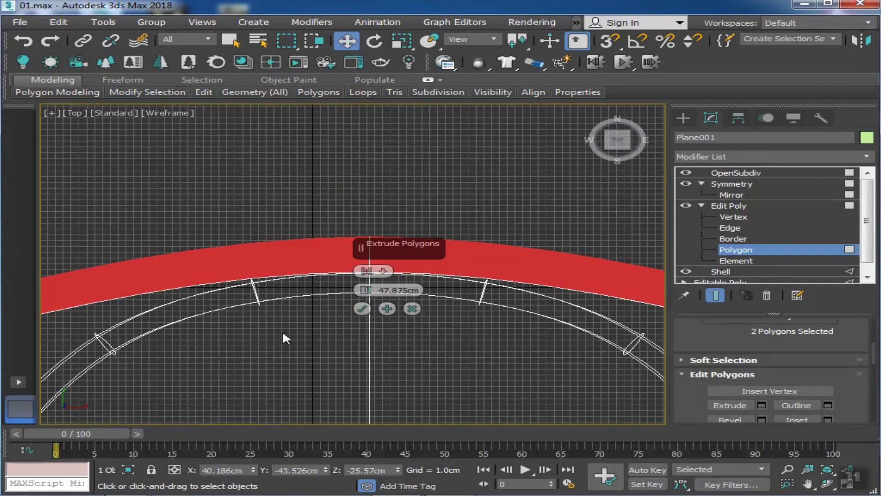
{"action": "left_click_drag", "start_coordinate": [366, 290], "coordinate": [365, 302]}
{"action": "left_click", "coordinate": [361, 308]}
- Restore Clay shading with edged faces and view the whole blocky chair
{"action": "mouse_move", "coordinate": [325, 349]}
{"action": "middle_mouse_down", "text": "alt"}
{"action": "mouse_move", "coordinate": [410, 321]}
{"action": "mouse_move", "coordinate": [376, 303]}
{"action": "middle_mouse_up", "text": "alt"}
{"action": "key", "text": "F3"}
{"action": "left_click", "coordinate": [211, 113]}
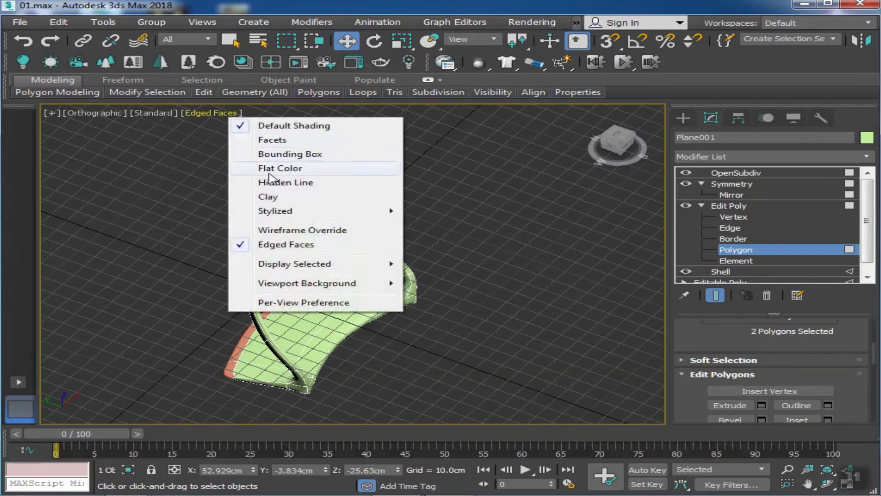
{"action": "left_click", "coordinate": [271, 197]}
{"action": "key", "text": "g"}
{"action": "middle_click_drag", "start_coordinate": [270, 197], "coordinate": [454, 280], "text": "alt"}
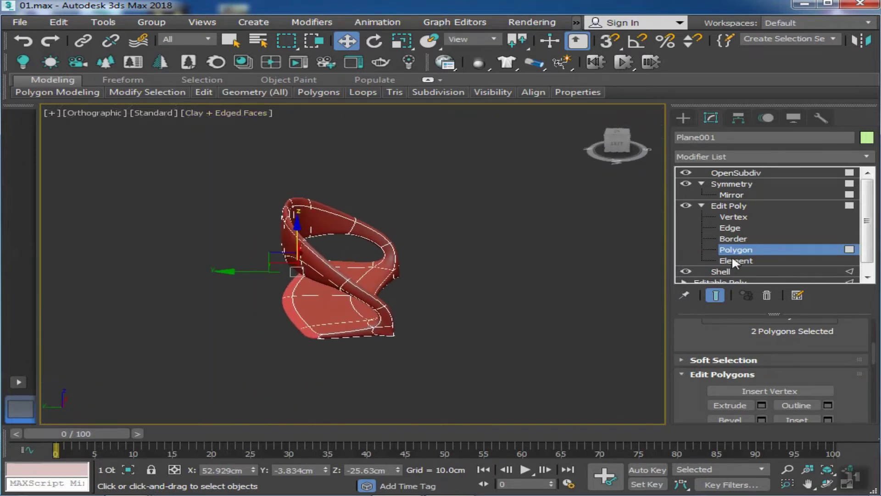
{"action": "left_click", "coordinate": [715, 295]}
{"action": "left_click", "coordinate": [730, 227]}
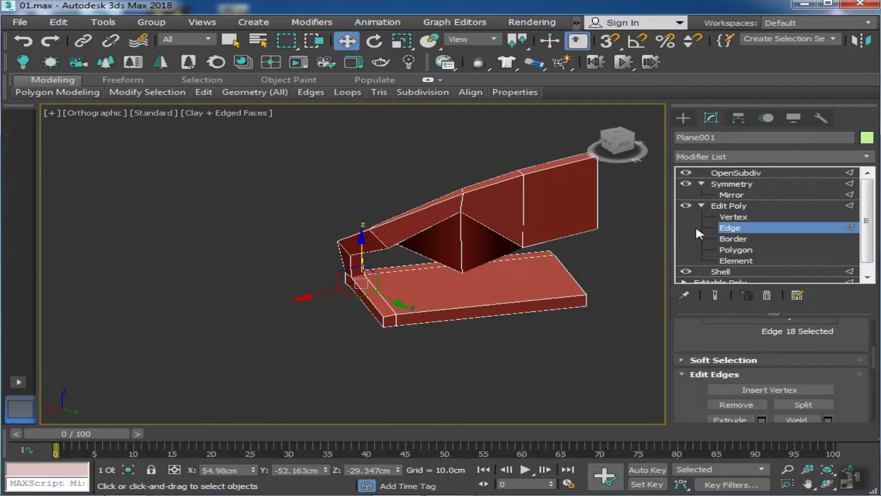
- Select the four vertices at the seat's front corner and check the smoothed profile
{"action": "left_click", "coordinate": [733, 217]}
{"action": "scroll", "coordinate": [387, 326], "scroll_direction": "up", "scroll_amount": 2}
{"action": "left_click_drag", "start_coordinate": [431, 331], "coordinate": [374, 291]}
{"action": "mouse_move", "coordinate": [374, 291]}
{"action": "middle_mouse_down", "text": "alt"}
{"action": "mouse_move", "coordinate": [478, 352]}
{"action": "mouse_move", "coordinate": [379, 350]}
{"action": "middle_mouse_up", "text": "alt"}
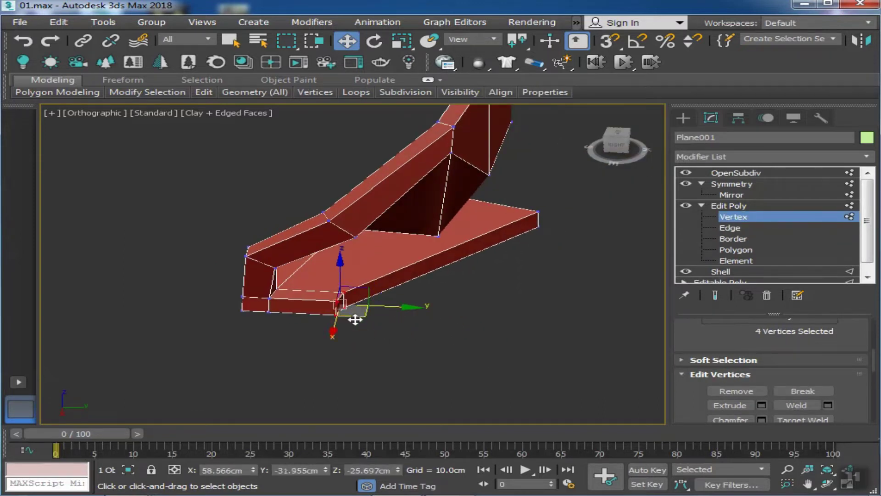
{"action": "middle_click_drag", "start_coordinate": [411, 324], "coordinate": [341, 302], "text": "alt"}
{"action": "left_click", "coordinate": [714, 296]}
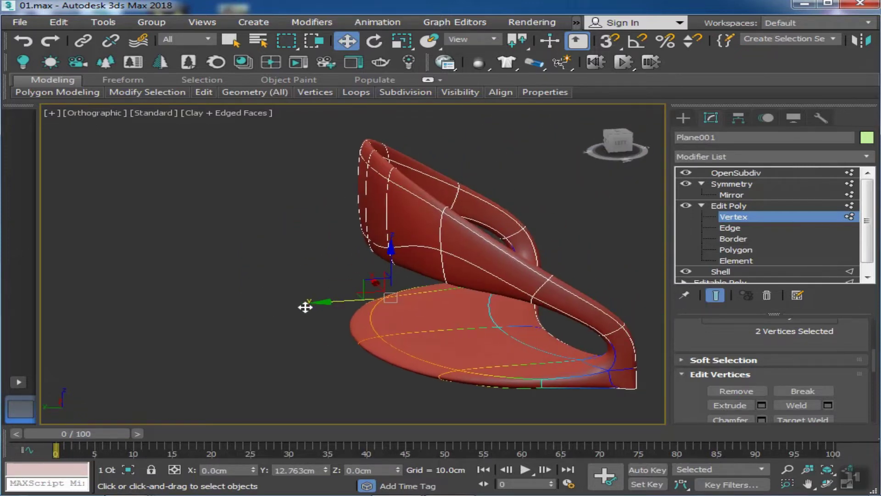
{"action": "mouse_move", "coordinate": [396, 326]}
{"action": "middle_mouse_down", "text": "alt"}
{"action": "mouse_move", "coordinate": [301, 309]}
{"action": "mouse_move", "coordinate": [413, 303]}
{"action": "middle_mouse_up", "text": "alt"}
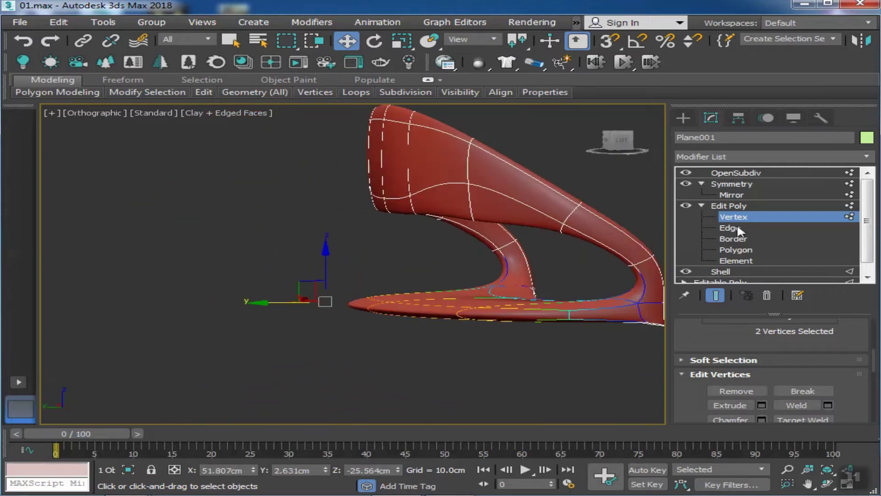
- Inspect the seat underside and select vertices along the seat bottom
{"action": "left_click", "coordinate": [730, 250]}
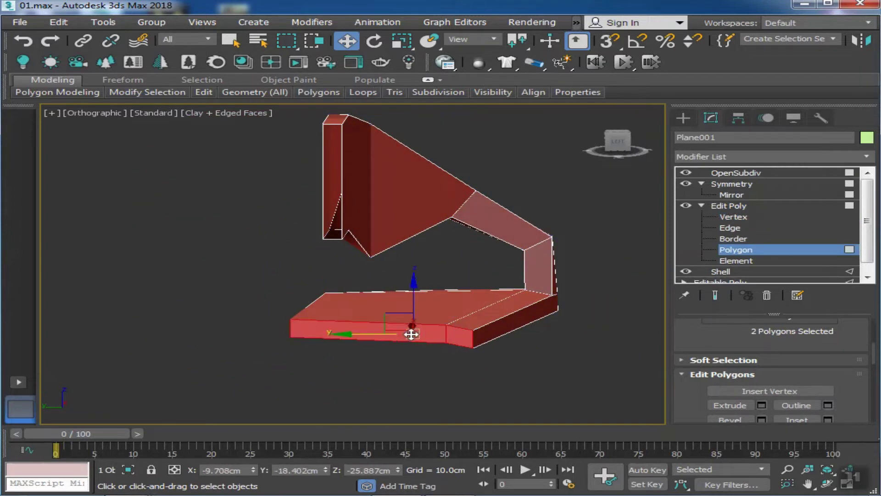
{"action": "left_click", "coordinate": [714, 295]}
{"action": "mouse_move", "coordinate": [403, 321]}
{"action": "middle_mouse_down", "text": "alt"}
{"action": "mouse_move", "coordinate": [431, 310]}
{"action": "mouse_move", "coordinate": [596, 331]}
{"action": "middle_mouse_up", "text": "alt"}
{"action": "key", "text": "2"}
{"action": "left_click", "coordinate": [714, 295]}
{"action": "left_click", "coordinate": [739, 216]}
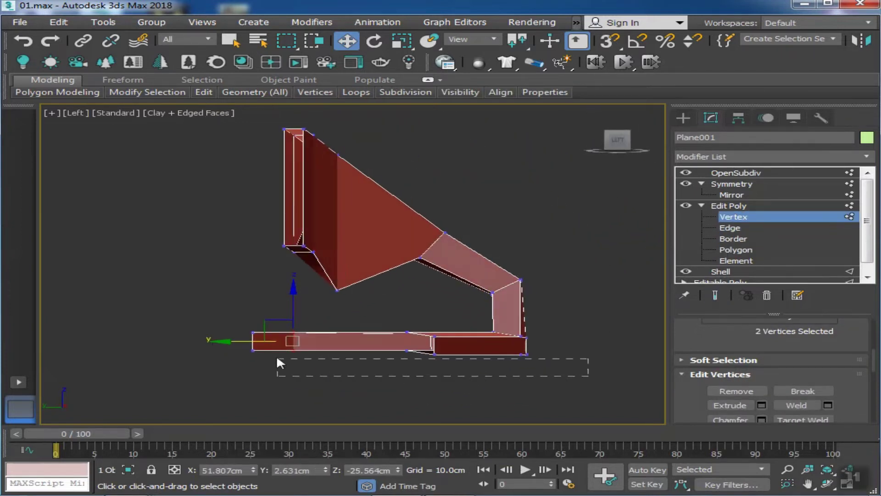
{"action": "left_click", "coordinate": [715, 295]}
{"action": "mouse_move", "coordinate": [456, 351]}
{"action": "middle_mouse_down", "text": "alt"}
{"action": "mouse_move", "coordinate": [379, 345]}
{"action": "mouse_move", "coordinate": [546, 346]}
{"action": "mouse_move", "coordinate": [491, 348]}
{"action": "mouse_move", "coordinate": [370, 397]}
{"action": "middle_mouse_up", "text": "alt"}
- From Top view, move the seat corner vertices to round the outline, then exit Vertex level
{"action": "left_click", "coordinate": [724, 287]}
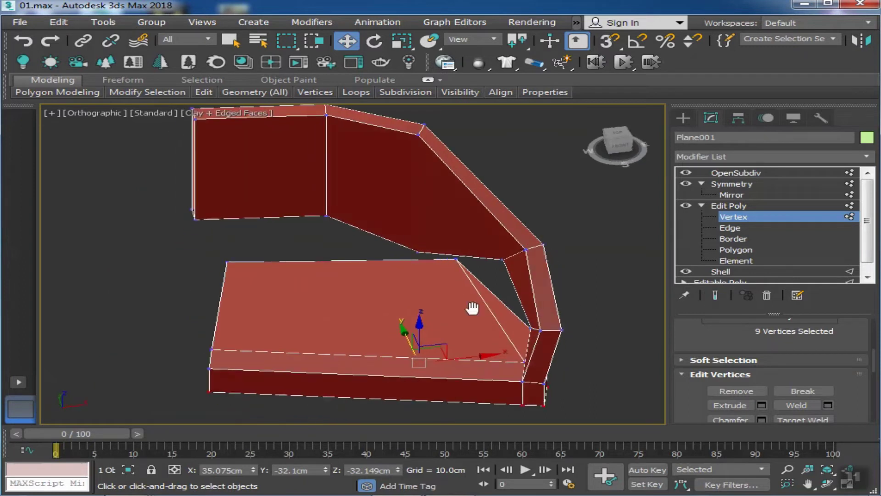
{"action": "middle_click_drag", "start_coordinate": [472, 301], "coordinate": [542, 405], "text": "alt"}
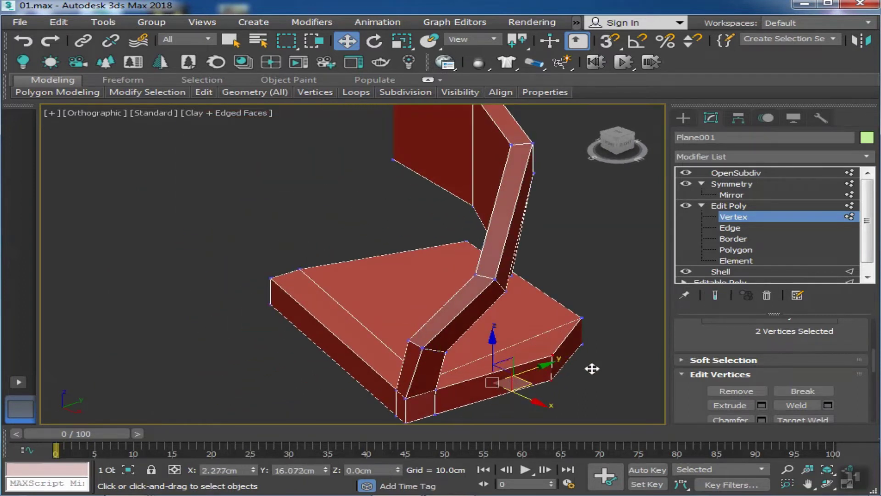
{"action": "left_click", "coordinate": [714, 295]}
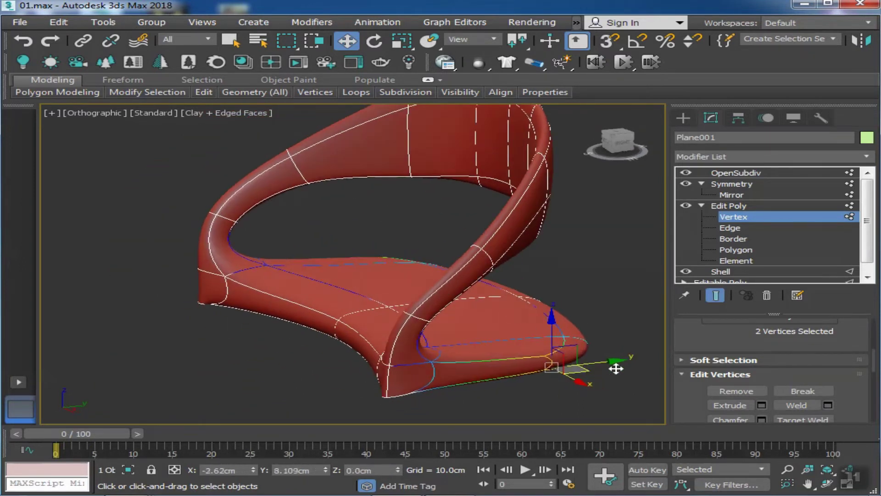
{"action": "key", "text": "t"}
{"action": "left_click_drag", "start_coordinate": [563, 276], "coordinate": [579, 344]}
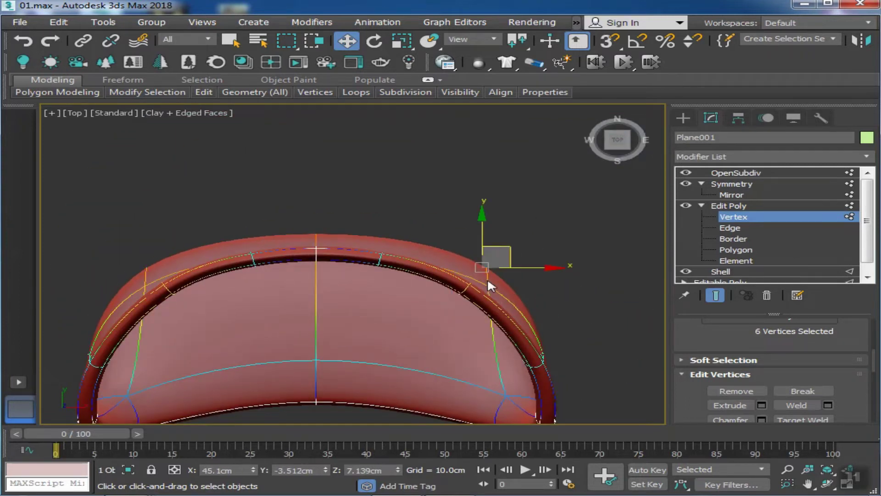
{"action": "key", "text": "ctrl+e"}
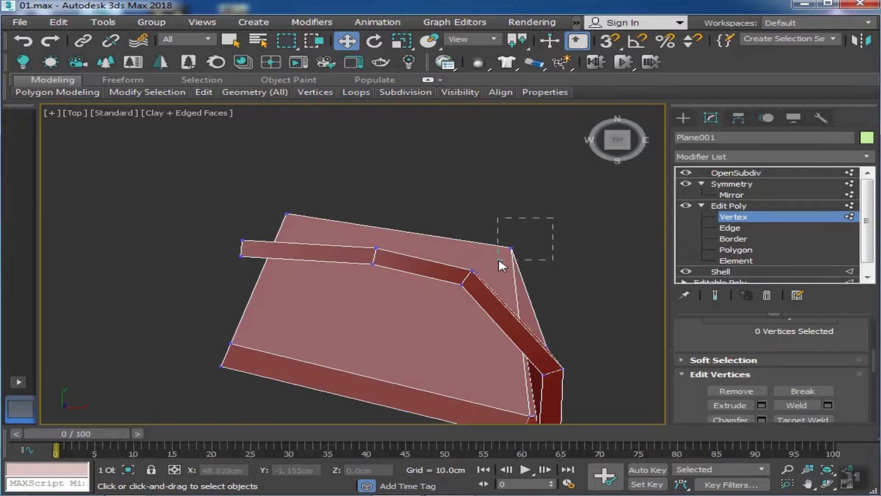
{"action": "left_click_drag", "start_coordinate": [499, 260], "coordinate": [500, 259]}
{"action": "key", "text": "ctrl+e"}
{"action": "mouse_move", "coordinate": [461, 271]}
{"action": "middle_mouse_down", "text": "alt"}
{"action": "mouse_move", "coordinate": [271, 197]}
{"action": "mouse_move", "coordinate": [393, 191]}
{"action": "mouse_move", "coordinate": [301, 208]}
{"action": "mouse_move", "coordinate": [324, 249]}
{"action": "middle_mouse_up", "text": "alt"}
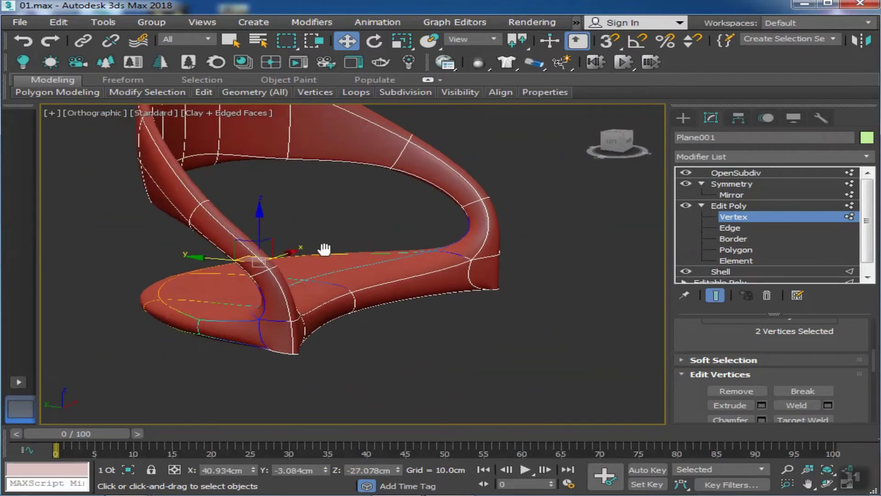
{"action": "left_click", "coordinate": [728, 205]}
{"action": "left_click", "coordinate": [683, 118]}
- Return to Vertex level and move a vertex near the leg–seat joint
{"action": "left_click", "coordinate": [710, 118]}
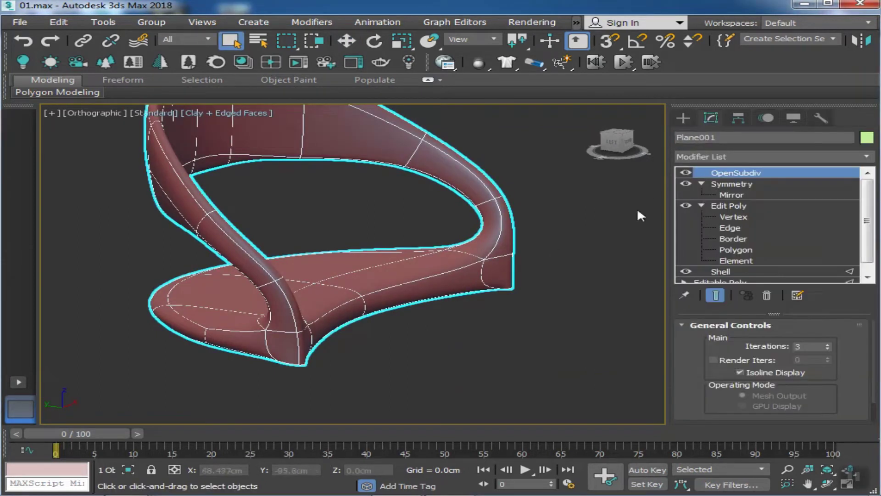
{"action": "mouse_move", "coordinate": [429, 320]}
{"action": "middle_mouse_down", "text": "alt"}
{"action": "mouse_move", "coordinate": [275, 252]}
{"action": "mouse_move", "coordinate": [376, 238]}
{"action": "middle_mouse_up", "text": "alt"}
{"action": "left_click", "coordinate": [733, 217]}
{"action": "left_click", "coordinate": [714, 295]}
{"action": "mouse_move", "coordinate": [349, 321]}
{"action": "middle_mouse_down", "text": "alt"}
{"action": "mouse_move", "coordinate": [335, 362]}
{"action": "mouse_move", "coordinate": [368, 338]}
{"action": "mouse_move", "coordinate": [501, 327]}
{"action": "mouse_move", "coordinate": [393, 297]}
{"action": "mouse_move", "coordinate": [419, 328]}
{"action": "middle_mouse_up", "text": "alt"}
{"action": "scroll", "coordinate": [391, 284], "scroll_direction": "up", "scroll_amount": 2}
{"action": "key", "text": "ctrl+e"}
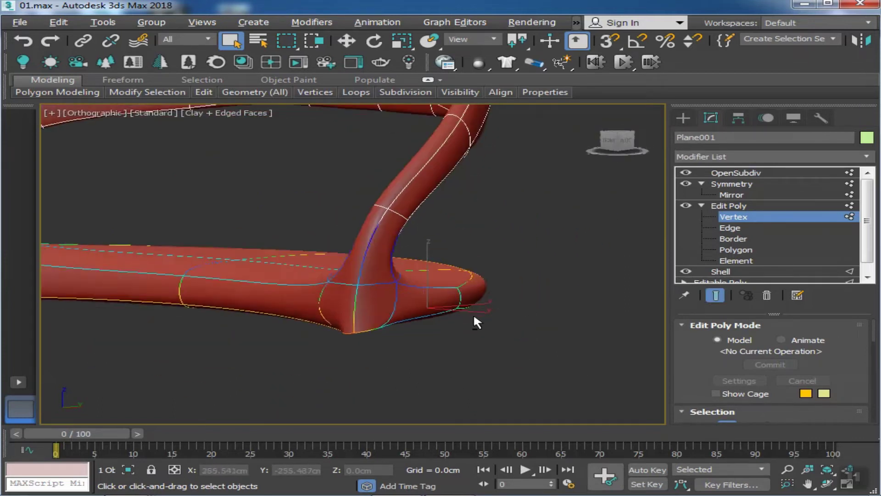
{"action": "scroll", "coordinate": [474, 319], "scroll_direction": "up", "scroll_amount": 2}
{"action": "mouse_move", "coordinate": [483, 303]}
{"action": "left_mouse_down"}
{"action": "mouse_move", "coordinate": [460, 305]}
{"action": "mouse_move", "coordinate": [507, 289]}
{"action": "left_mouse_up"}
{"action": "mouse_move", "coordinate": [507, 289]}
{"action": "middle_mouse_down", "text": "alt"}
{"action": "mouse_move", "coordinate": [358, 304]}
{"action": "mouse_move", "coordinate": [505, 303]}
{"action": "middle_mouse_up", "text": "alt"}
- Shift a joint vertex sideways, comparing the cage and smoothed views
{"action": "left_click", "coordinate": [713, 296]}
{"action": "mouse_move", "coordinate": [345, 285]}
{"action": "middle_mouse_down", "text": "alt"}
{"action": "mouse_move", "coordinate": [395, 296]}
{"action": "mouse_move", "coordinate": [353, 313]}
{"action": "mouse_move", "coordinate": [459, 303]}
{"action": "mouse_move", "coordinate": [356, 354]}
{"action": "middle_mouse_up", "text": "alt"}
{"action": "left_click", "coordinate": [715, 295]}
{"action": "left_click_drag", "start_coordinate": [478, 295], "coordinate": [507, 291]}
{"action": "mouse_move", "coordinate": [508, 291]}
{"action": "middle_mouse_down", "text": "alt"}
{"action": "mouse_move", "coordinate": [502, 268]}
{"action": "mouse_move", "coordinate": [482, 299]}
{"action": "mouse_move", "coordinate": [512, 311]}
{"action": "mouse_move", "coordinate": [384, 289]}
{"action": "mouse_move", "coordinate": [319, 298]}
{"action": "mouse_move", "coordinate": [346, 313]}
{"action": "middle_mouse_up", "text": "alt"}
- Select a group of joint vertices and push them along Y
{"action": "left_click", "coordinate": [727, 296]}
{"action": "mouse_move", "coordinate": [483, 292]}
{"action": "middle_mouse_down", "text": "alt"}
{"action": "mouse_move", "coordinate": [476, 285]}
{"action": "mouse_move", "coordinate": [459, 294]}
{"action": "mouse_move", "coordinate": [418, 328]}
{"action": "mouse_move", "coordinate": [403, 304]}
{"action": "middle_mouse_up", "text": "alt"}
{"action": "mouse_move", "coordinate": [450, 373]}
{"action": "left_mouse_down"}
{"action": "mouse_move", "coordinate": [346, 291]}
{"action": "mouse_move", "coordinate": [391, 342]}
{"action": "left_mouse_up"}
{"action": "left_click", "coordinate": [715, 297]}
{"action": "mouse_move", "coordinate": [391, 342]}
{"action": "middle_mouse_down", "text": "alt"}
{"action": "mouse_move", "coordinate": [415, 279]}
{"action": "mouse_move", "coordinate": [393, 256]}
{"action": "middle_mouse_up", "text": "alt"}
{"action": "left_click_drag", "start_coordinate": [393, 256], "coordinate": [334, 256]}
{"action": "mouse_move", "coordinate": [334, 256]}
{"action": "middle_mouse_down", "text": "alt"}
{"action": "mouse_move", "coordinate": [412, 293]}
{"action": "mouse_move", "coordinate": [365, 327]}
{"action": "middle_mouse_up", "text": "alt"}
{"action": "left_click_drag", "start_coordinate": [322, 253], "coordinate": [329, 253]}
{"action": "mouse_move", "coordinate": [329, 253]}
{"action": "middle_mouse_down", "text": "alt"}
{"action": "mouse_move", "coordinate": [552, 248]}
{"action": "mouse_move", "coordinate": [487, 280]}
{"action": "middle_mouse_up", "text": "alt"}
{"action": "left_click", "coordinate": [716, 296]}
- In Front view, marquee-select the seat's bottom vertices and lower them along Y to thicken it
{"action": "middle_click_drag", "start_coordinate": [538, 298], "coordinate": [546, 291], "text": "alt"}
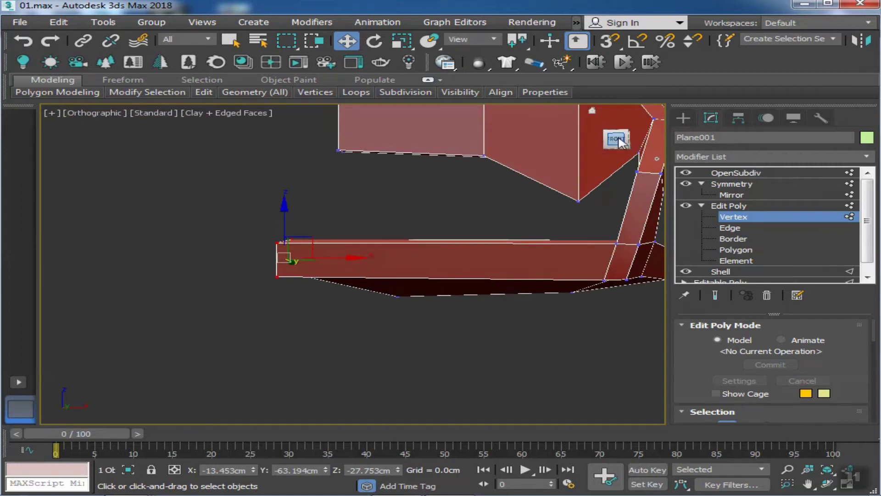
{"action": "key", "text": "f"}
{"action": "left_click_drag", "start_coordinate": [651, 352], "coordinate": [204, 291]}
{"action": "left_click_drag", "start_coordinate": [470, 262], "coordinate": [471, 277]}
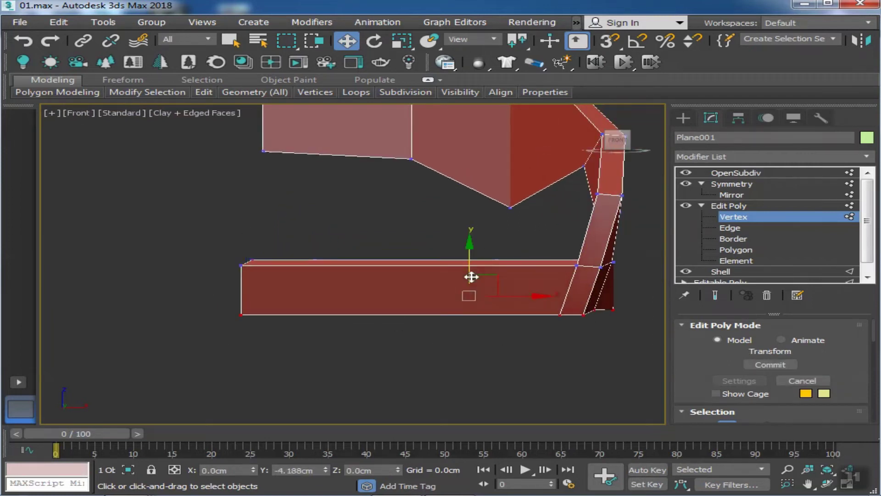
{"action": "left_click", "coordinate": [715, 296]}
{"action": "mouse_move", "coordinate": [412, 298]}
{"action": "middle_mouse_down", "text": "alt"}
{"action": "mouse_move", "coordinate": [351, 334]}
{"action": "mouse_move", "coordinate": [412, 443]}
{"action": "mouse_move", "coordinate": [433, 444]}
{"action": "mouse_move", "coordinate": [368, 334]}
{"action": "mouse_move", "coordinate": [331, 331]}
{"action": "mouse_move", "coordinate": [393, 305]}
{"action": "mouse_move", "coordinate": [679, 323]}
{"action": "middle_mouse_up", "text": "alt"}
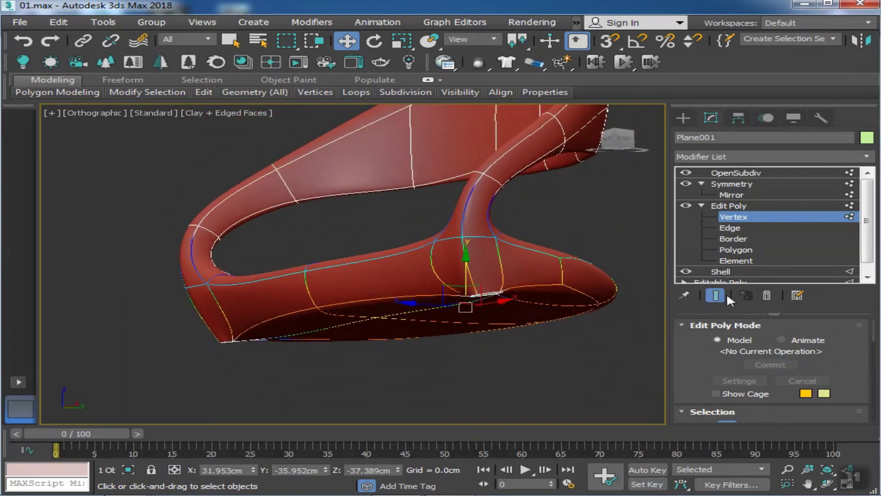
{"action": "left_click", "coordinate": [715, 295]}
{"action": "middle_click_drag", "start_coordinate": [537, 335], "coordinate": [688, 390], "text": "alt"}
{"action": "mouse_move", "coordinate": [425, 395]}
{"action": "middle_mouse_down", "text": "alt"}
{"action": "mouse_move", "coordinate": [317, 309]}
{"action": "mouse_move", "coordinate": [477, 242]}
{"action": "mouse_move", "coordinate": [623, 273]}
{"action": "mouse_move", "coordinate": [547, 268]}
{"action": "mouse_move", "coordinate": [608, 272]}
{"action": "mouse_move", "coordinate": [531, 211]}
{"action": "middle_mouse_up", "text": "alt"}
{"action": "left_click", "coordinate": [730, 230]}
- Shift+drag the selected underside edge down on Z to extrude a new leg
{"action": "scroll", "coordinate": [476, 258], "scroll_direction": "up", "scroll_amount": 5}
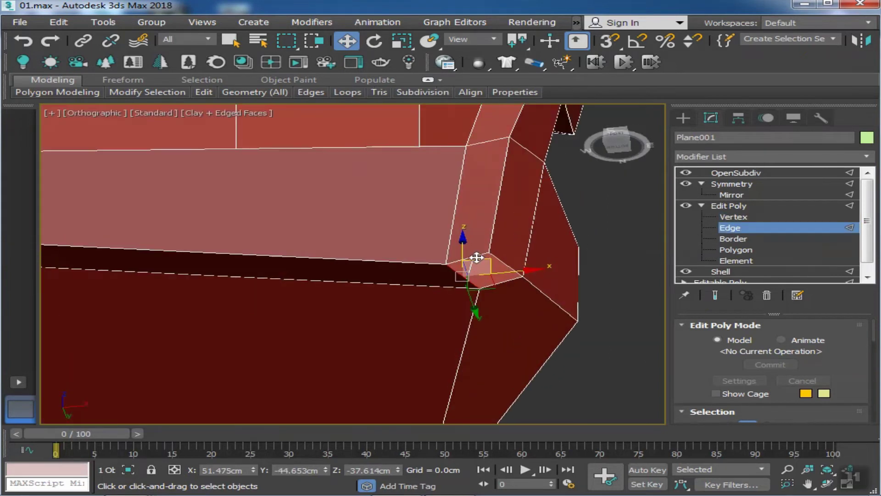
{"action": "mouse_move", "coordinate": [488, 280]}
{"action": "middle_mouse_down", "text": "alt"}
{"action": "mouse_move", "coordinate": [450, 340]}
{"action": "mouse_move", "coordinate": [472, 330]}
{"action": "mouse_move", "coordinate": [454, 267]}
{"action": "middle_mouse_up", "text": "alt"}
{"action": "left_click_drag", "start_coordinate": [454, 191], "coordinate": [464, 315], "text": "shift"}
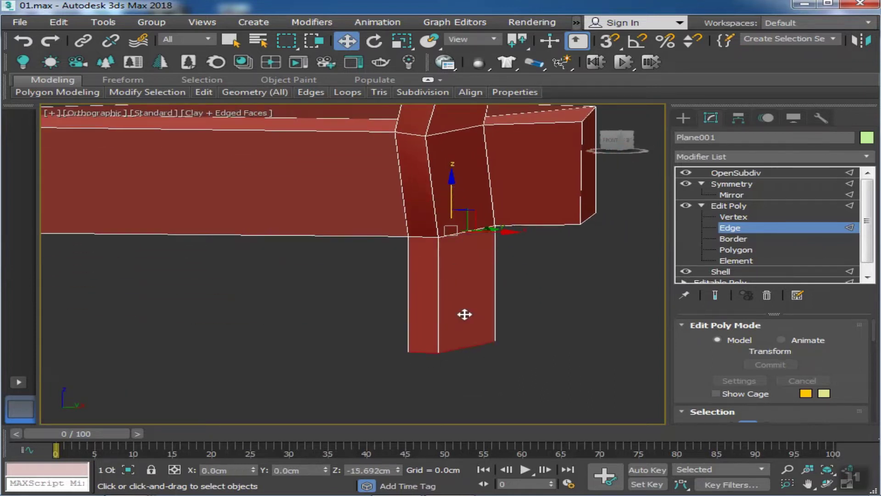
{"action": "scroll", "coordinate": [472, 312], "scroll_direction": "down", "scroll_amount": 5}
{"action": "middle_click_drag", "start_coordinate": [614, 165], "coordinate": [420, 267], "text": "alt"}
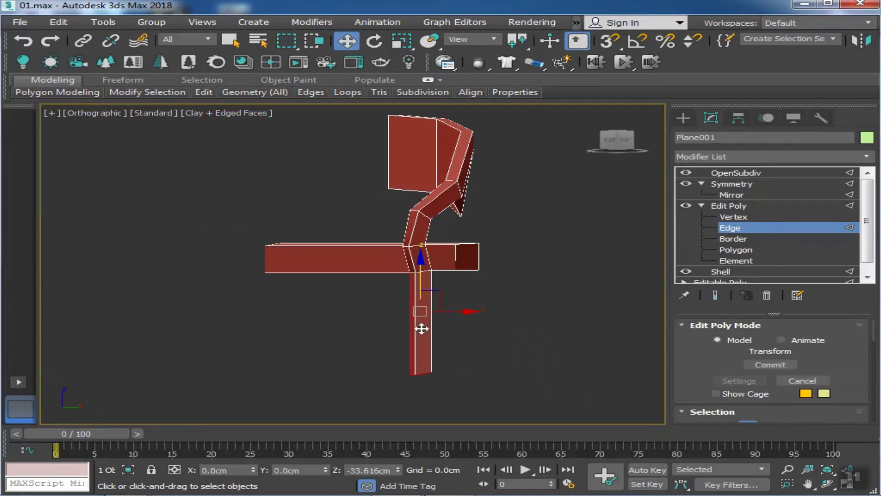
{"action": "mouse_move", "coordinate": [421, 329]}
{"action": "middle_mouse_down", "text": "alt"}
{"action": "mouse_move", "coordinate": [633, 360]}
{"action": "mouse_move", "coordinate": [501, 351]}
{"action": "mouse_move", "coordinate": [479, 370]}
{"action": "middle_mouse_up", "text": "alt"}
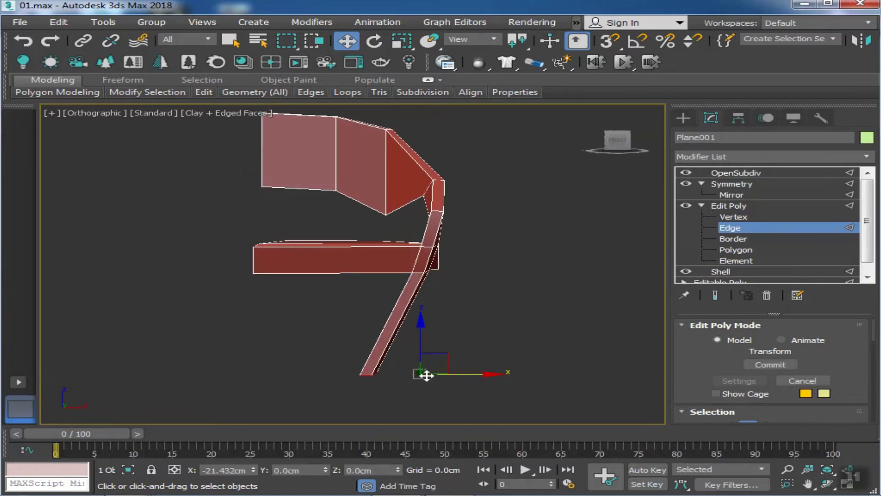
{"action": "mouse_move", "coordinate": [421, 279]}
{"action": "middle_mouse_down", "text": "alt"}
{"action": "mouse_move", "coordinate": [371, 304]}
{"action": "mouse_move", "coordinate": [476, 340]}
{"action": "middle_mouse_up", "text": "alt"}
{"action": "mouse_move", "coordinate": [467, 310]}
{"action": "middle_mouse_down", "text": "alt"}
{"action": "mouse_move", "coordinate": [486, 318]}
{"action": "mouse_move", "coordinate": [468, 309]}
{"action": "mouse_move", "coordinate": [480, 308]}
{"action": "middle_mouse_up", "text": "alt"}
{"action": "mouse_move", "coordinate": [418, 320]}
{"action": "middle_mouse_down", "text": "alt"}
{"action": "mouse_move", "coordinate": [633, 305]}
{"action": "mouse_move", "coordinate": [614, 309]}
{"action": "mouse_move", "coordinate": [505, 285]}
{"action": "middle_mouse_up", "text": "alt"}
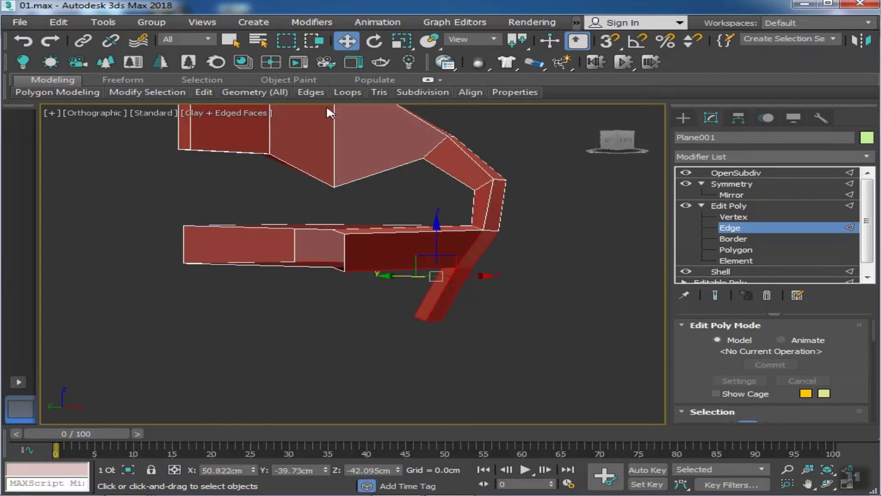
- Angle the leg by moving its end edges along Y, checking the smoothed result
{"action": "left_click_drag", "start_coordinate": [416, 252], "coordinate": [415, 252]}
{"action": "mouse_move", "coordinate": [416, 251]}
{"action": "middle_mouse_down", "text": "alt"}
{"action": "mouse_move", "coordinate": [299, 280]}
{"action": "mouse_move", "coordinate": [501, 344]}
{"action": "middle_mouse_up", "text": "alt"}
{"action": "left_click_drag", "start_coordinate": [501, 344], "coordinate": [403, 304]}
{"action": "mouse_move", "coordinate": [402, 305]}
{"action": "middle_mouse_down", "text": "alt"}
{"action": "mouse_move", "coordinate": [437, 304]}
{"action": "mouse_move", "coordinate": [452, 263]}
{"action": "mouse_move", "coordinate": [668, 325]}
{"action": "mouse_move", "coordinate": [436, 315]}
{"action": "middle_mouse_up", "text": "alt"}
{"action": "left_click_drag", "start_coordinate": [436, 315], "coordinate": [488, 331]}
{"action": "mouse_move", "coordinate": [489, 330]}
{"action": "middle_mouse_down", "text": "alt"}
{"action": "mouse_move", "coordinate": [312, 344]}
{"action": "mouse_move", "coordinate": [413, 330]}
{"action": "middle_mouse_up", "text": "alt"}
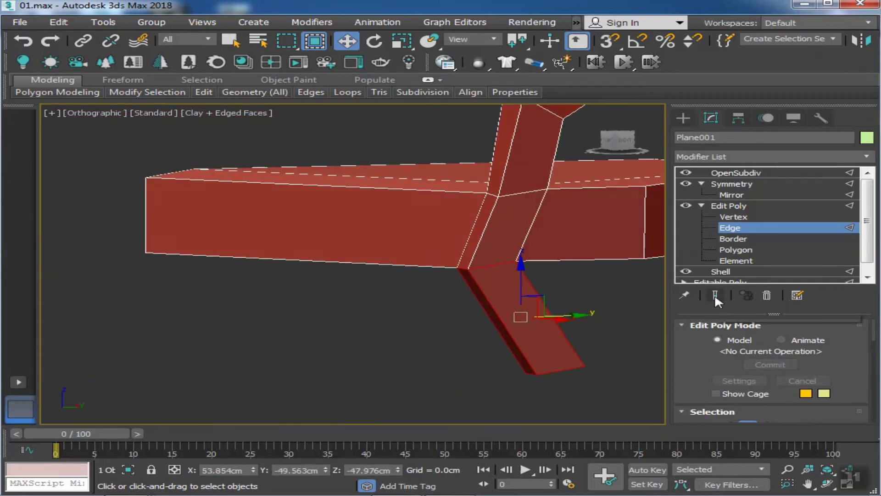
{"action": "left_click", "coordinate": [714, 295]}
{"action": "scroll", "coordinate": [546, 345], "scroll_direction": "up", "scroll_amount": 2}
{"action": "left_click_drag", "start_coordinate": [545, 328], "coordinate": [507, 331]}
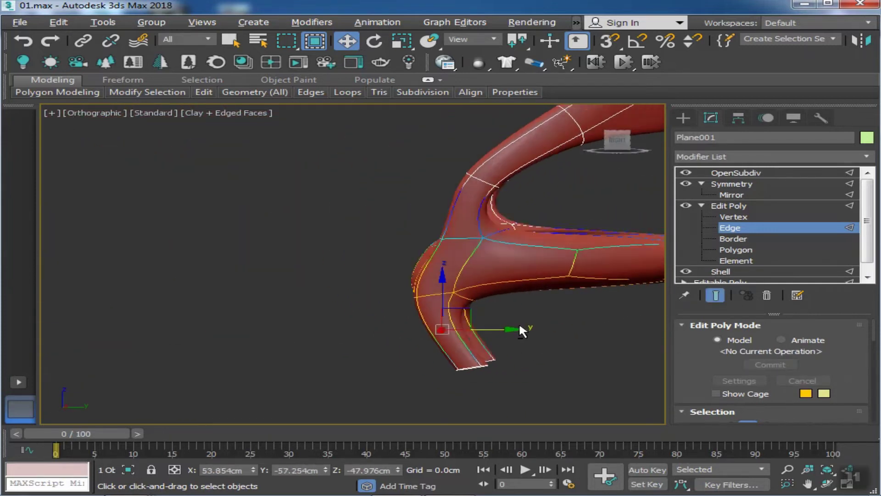
{"action": "left_click", "coordinate": [716, 295]}
{"action": "left_click", "coordinate": [714, 294]}
{"action": "mouse_move", "coordinate": [530, 225]}
{"action": "middle_mouse_down", "text": "alt"}
{"action": "mouse_move", "coordinate": [488, 222]}
{"action": "mouse_move", "coordinate": [541, 237]}
{"action": "middle_mouse_up", "text": "alt"}
{"action": "key", "text": "2"}
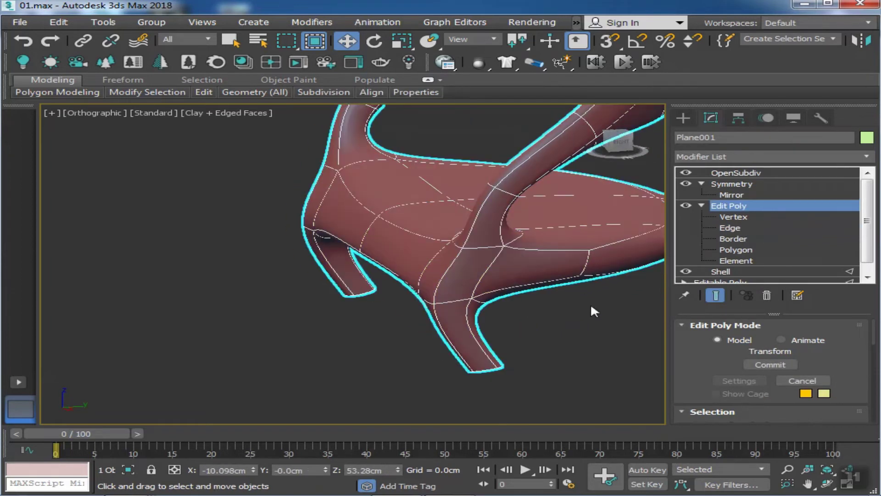
{"action": "key", "text": "ctrl+e"}
{"action": "scroll", "coordinate": [282, 212], "scroll_direction": "up", "scroll_amount": 3}
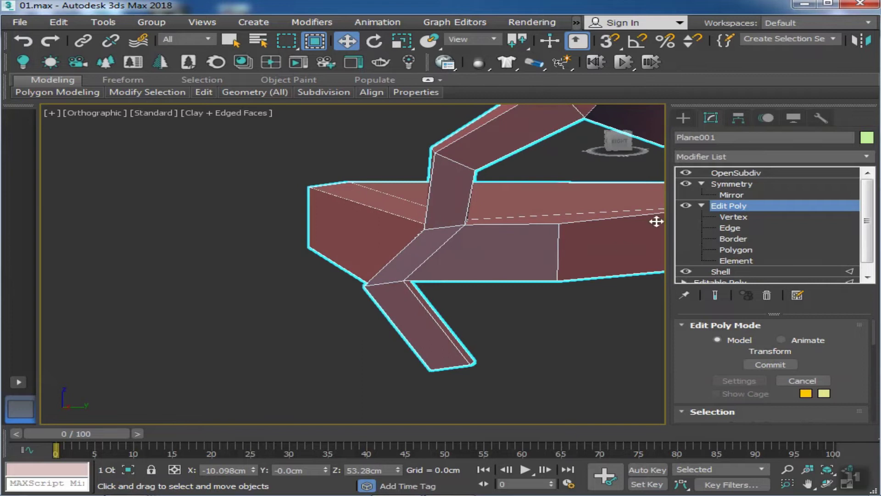
{"action": "left_click", "coordinate": [618, 140]}
{"action": "scroll", "coordinate": [452, 266], "scroll_direction": "up", "scroll_amount": 4}
{"action": "left_click", "coordinate": [414, 254]}
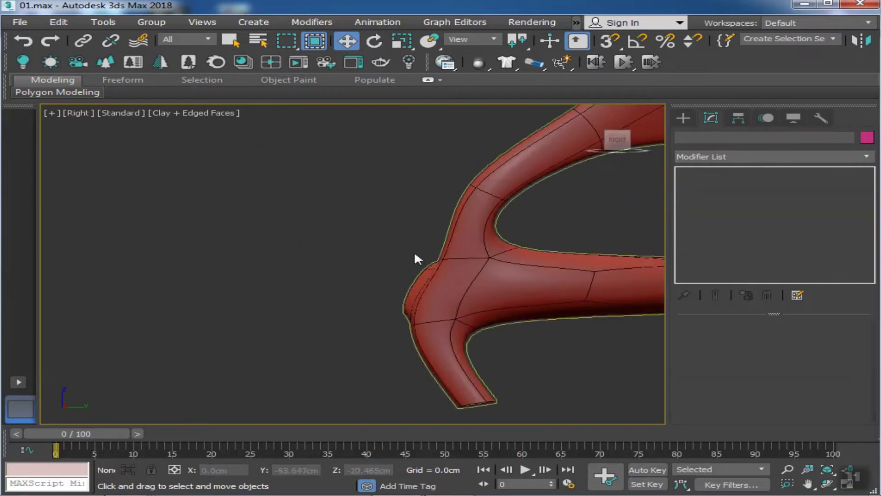
{"action": "left_click", "coordinate": [527, 276]}
{"action": "left_click", "coordinate": [733, 237]}
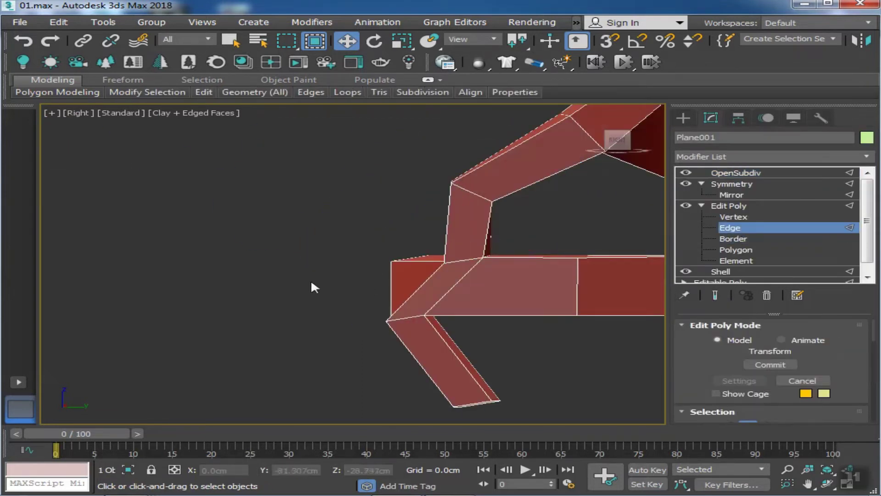
{"action": "left_click", "coordinate": [720, 296]}
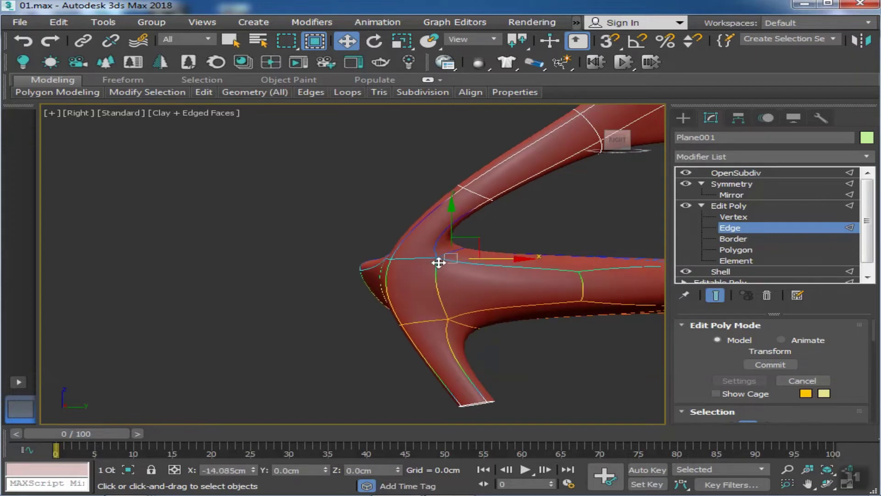
{"action": "mouse_move", "coordinate": [429, 265]}
{"action": "middle_mouse_down", "text": "alt"}
{"action": "mouse_move", "coordinate": [370, 309]}
{"action": "mouse_move", "coordinate": [360, 346]}
{"action": "mouse_move", "coordinate": [380, 370]}
{"action": "mouse_move", "coordinate": [370, 325]}
{"action": "middle_mouse_up", "text": "alt"}
{"action": "left_click", "coordinate": [716, 296]}
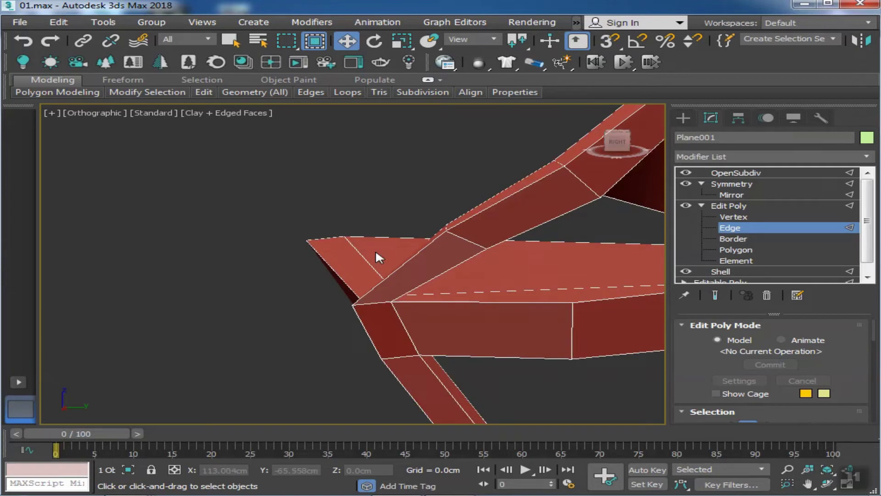
{"action": "scroll", "coordinate": [375, 249], "scroll_direction": "up", "scroll_amount": 3}
{"action": "left_click_drag", "start_coordinate": [353, 388], "coordinate": [192, 196]}
{"action": "mouse_move", "coordinate": [192, 196]}
{"action": "middle_mouse_down", "text": "alt"}
{"action": "mouse_move", "coordinate": [325, 300]}
{"action": "mouse_move", "coordinate": [516, 260]}
{"action": "mouse_move", "coordinate": [169, 363]}
{"action": "mouse_move", "coordinate": [238, 353]}
{"action": "middle_mouse_up", "text": "alt"}
{"action": "middle_click_drag", "start_coordinate": [500, 338], "coordinate": [373, 368], "text": "alt"}
{"action": "scroll", "coordinate": [439, 371], "scroll_direction": "down", "scroll_amount": 2}
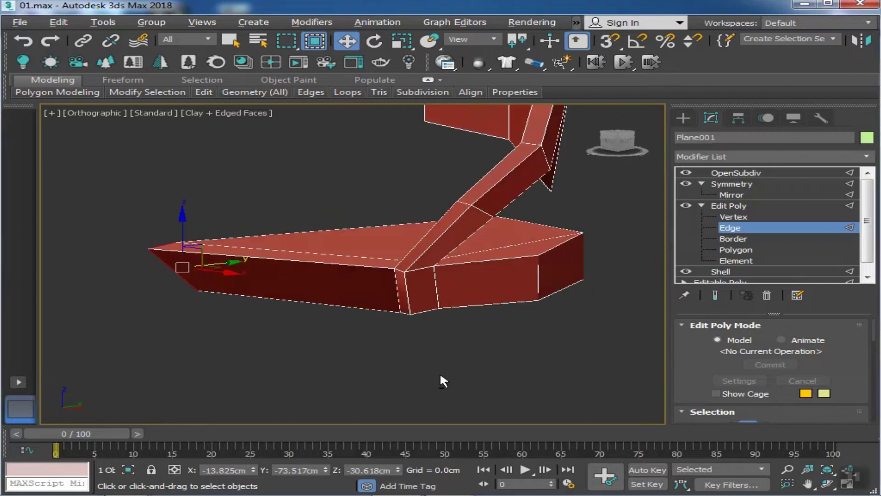
{"action": "left_click", "coordinate": [617, 138]}
{"action": "left_click", "coordinate": [715, 295]}
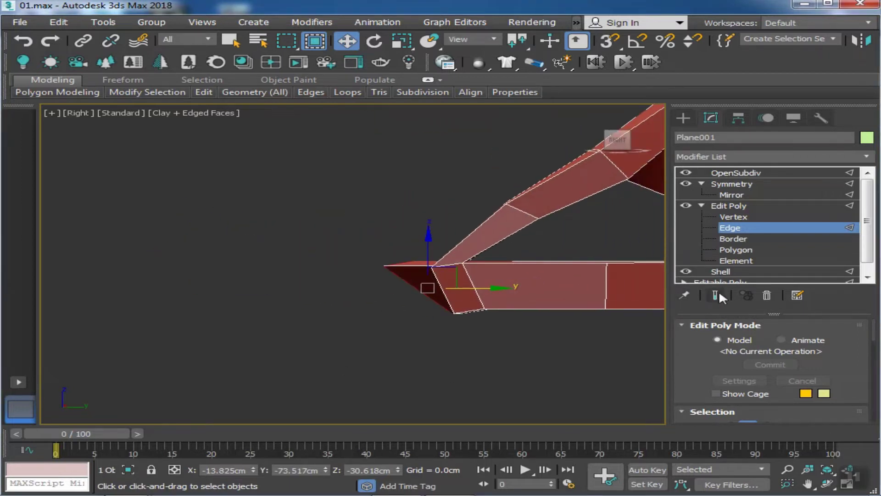
{"action": "mouse_move", "coordinate": [420, 288]}
{"action": "middle_mouse_down", "text": "alt"}
{"action": "mouse_move", "coordinate": [486, 349]}
{"action": "mouse_move", "coordinate": [418, 285]}
{"action": "mouse_move", "coordinate": [458, 283]}
{"action": "mouse_move", "coordinate": [461, 297]}
{"action": "mouse_move", "coordinate": [494, 307]}
{"action": "middle_mouse_up", "text": "alt"}
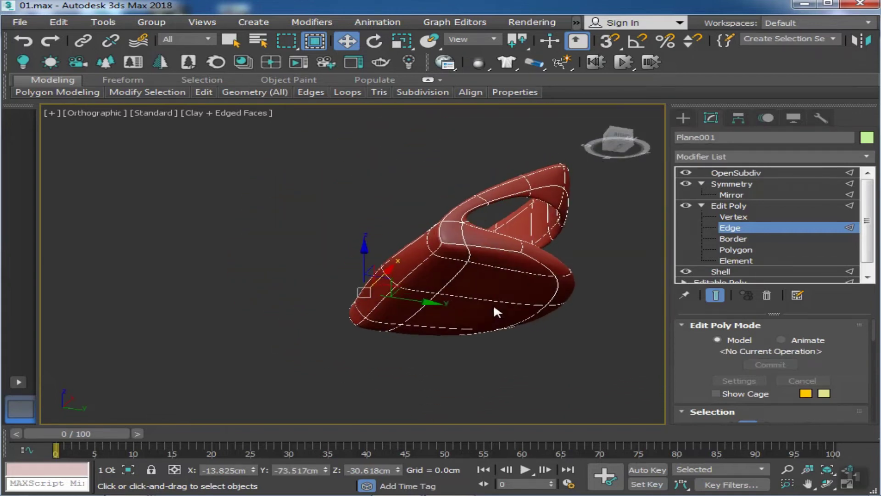
{"action": "middle_click_drag", "start_coordinate": [541, 331], "coordinate": [718, 299], "text": "alt"}
{"action": "left_click", "coordinate": [714, 295]}
{"action": "scroll", "coordinate": [449, 231], "scroll_direction": "up", "scroll_amount": 5}
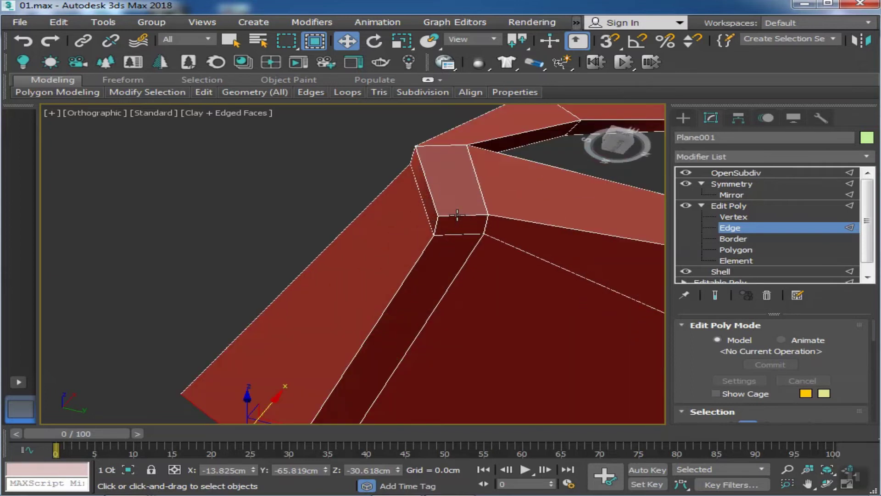
{"action": "scroll", "coordinate": [450, 231], "scroll_direction": "up", "scroll_amount": 3}
{"action": "middle_click_drag", "start_coordinate": [450, 234], "coordinate": [441, 251]}
{"action": "scroll", "coordinate": [442, 261], "scroll_direction": "down", "scroll_amount": 5}
{"action": "mouse_move", "coordinate": [488, 311]}
{"action": "middle_mouse_down", "text": "alt"}
{"action": "mouse_move", "coordinate": [524, 374]}
{"action": "mouse_move", "coordinate": [472, 262]}
{"action": "mouse_move", "coordinate": [476, 275]}
{"action": "mouse_move", "coordinate": [458, 281]}
{"action": "mouse_move", "coordinate": [429, 261]}
{"action": "mouse_move", "coordinate": [433, 255]}
{"action": "mouse_move", "coordinate": [426, 298]}
{"action": "mouse_move", "coordinate": [574, 287]}
{"action": "middle_mouse_up", "text": "alt"}
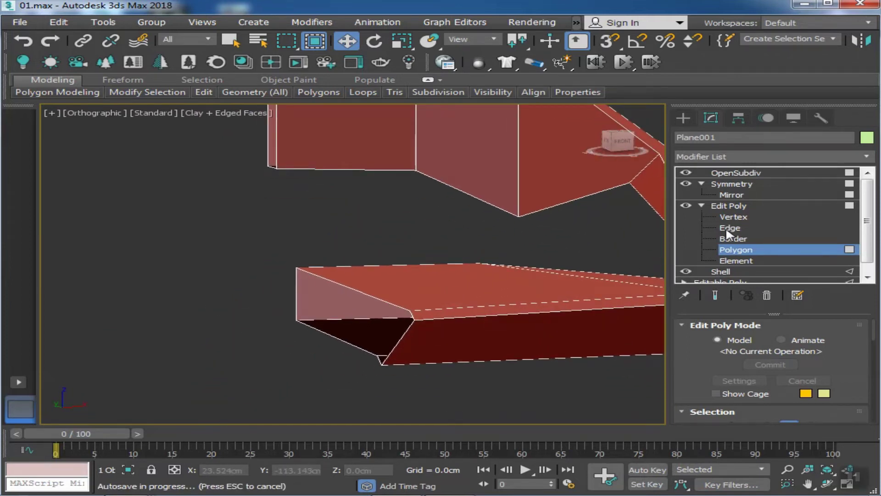
{"action": "key", "text": "4"}
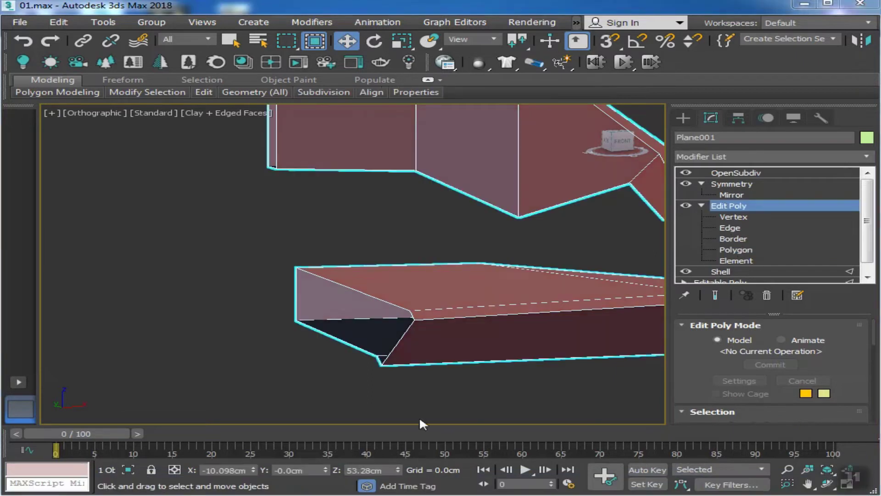
{"action": "left_click", "coordinate": [474, 370]}
{"action": "left_click", "coordinate": [527, 316]}
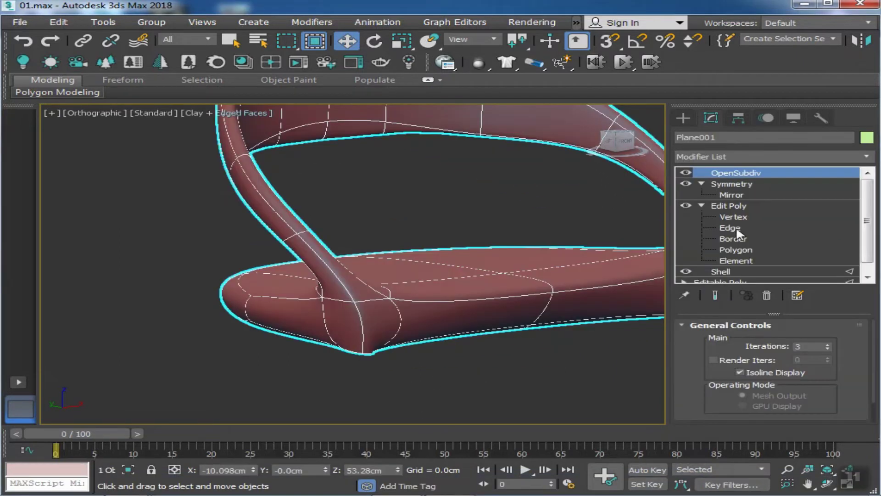
{"action": "left_click", "coordinate": [734, 228]}
{"action": "mouse_move", "coordinate": [421, 280]}
{"action": "middle_mouse_down", "text": "alt"}
{"action": "mouse_move", "coordinate": [466, 273]}
{"action": "mouse_move", "coordinate": [453, 310]}
{"action": "mouse_move", "coordinate": [521, 328]}
{"action": "middle_mouse_up", "text": "alt"}
{"action": "key", "text": "1"}
{"action": "mouse_move", "coordinate": [392, 337]}
{"action": "middle_mouse_down", "text": "alt"}
{"action": "mouse_move", "coordinate": [410, 323]}
{"action": "mouse_move", "coordinate": [407, 348]}
{"action": "mouse_move", "coordinate": [462, 375]}
{"action": "middle_mouse_up", "text": "alt"}
{"action": "mouse_move", "coordinate": [501, 290]}
{"action": "middle_mouse_down", "text": "alt"}
{"action": "mouse_move", "coordinate": [424, 301]}
{"action": "mouse_move", "coordinate": [506, 339]}
{"action": "mouse_move", "coordinate": [656, 247]}
{"action": "mouse_move", "coordinate": [590, 179]}
{"action": "mouse_move", "coordinate": [516, 202]}
{"action": "mouse_move", "coordinate": [355, 343]}
{"action": "mouse_move", "coordinate": [501, 369]}
{"action": "middle_mouse_up", "text": "alt"}
{"action": "key", "text": "ctrl+e"}
- Compare the cage with the smoothed chair and orbit in on the seat's front corner
{"action": "left_click", "coordinate": [715, 295]}
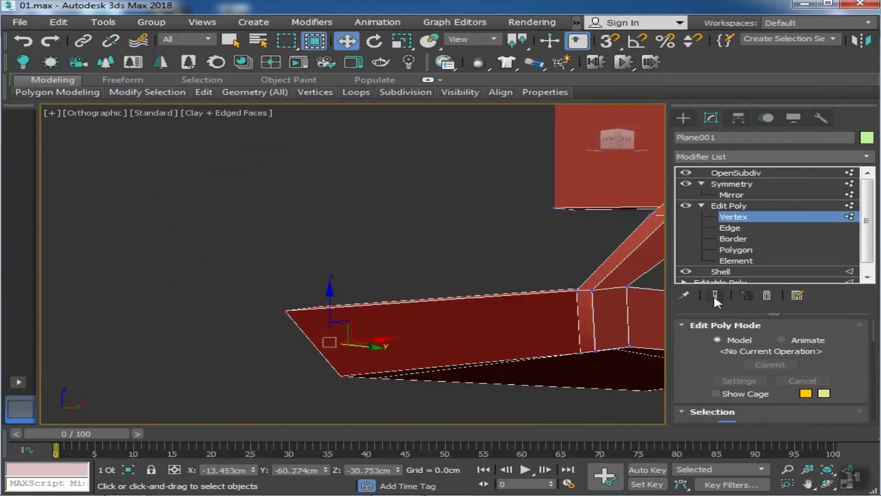
{"action": "scroll", "coordinate": [576, 367], "scroll_direction": "up", "scroll_amount": 3}
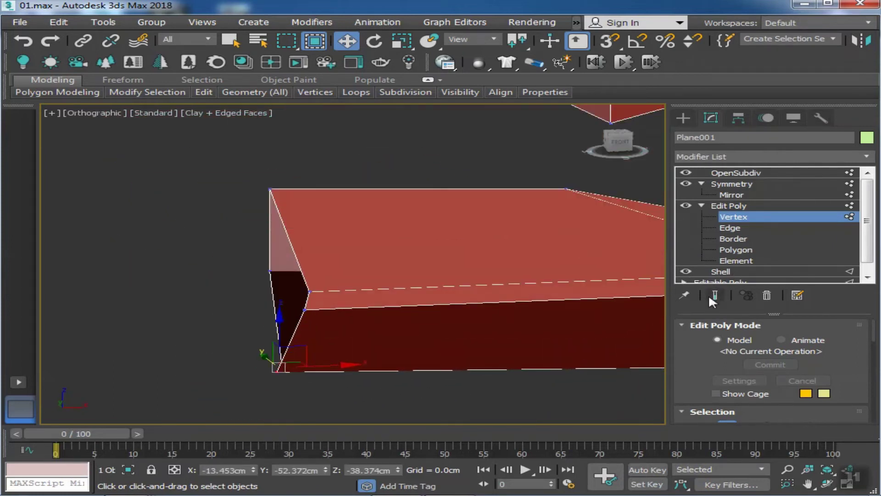
{"action": "left_click", "coordinate": [715, 295]}
{"action": "scroll", "coordinate": [368, 357], "scroll_direction": "down", "scroll_amount": 3}
{"action": "middle_click_drag", "start_coordinate": [368, 356], "coordinate": [613, 166], "text": "alt"}
{"action": "scroll", "coordinate": [342, 349], "scroll_direction": "up", "scroll_amount": 3}
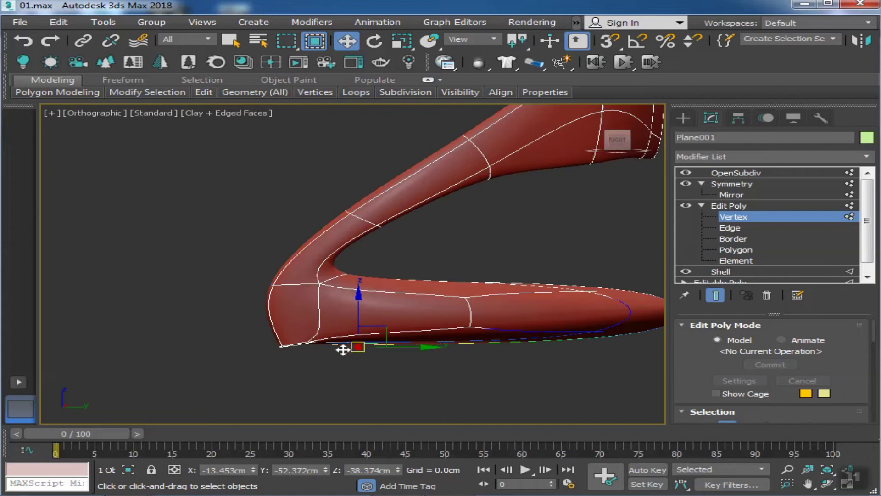
{"action": "middle_click_drag", "start_coordinate": [321, 370], "coordinate": [544, 362], "text": "alt"}
{"action": "scroll", "coordinate": [544, 362], "scroll_direction": "up", "scroll_amount": 3}
- At Edge level, Shift-drag the seat-corner edges downward to extrude a short leg stub
{"action": "left_click", "coordinate": [731, 227]}
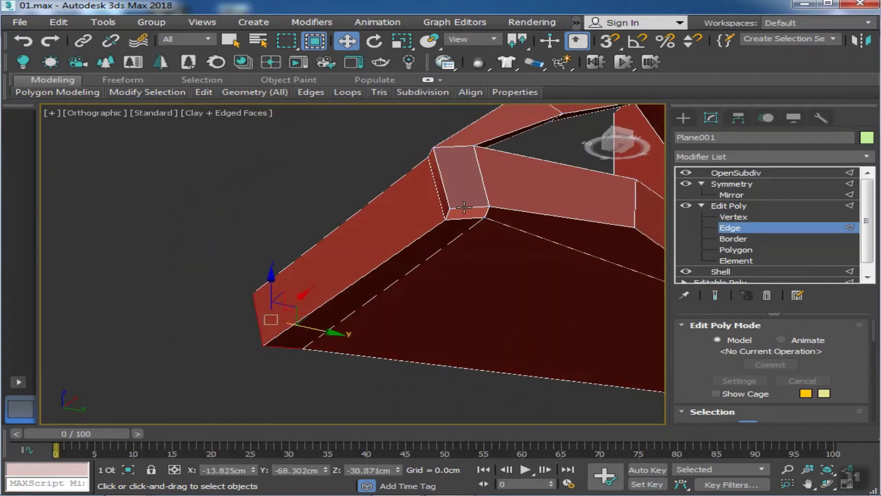
{"action": "scroll", "coordinate": [463, 220], "scroll_direction": "up", "scroll_amount": 2}
{"action": "mouse_move", "coordinate": [463, 216]}
{"action": "middle_mouse_down", "text": "alt"}
{"action": "mouse_move", "coordinate": [492, 270]}
{"action": "mouse_move", "coordinate": [505, 328]}
{"action": "mouse_move", "coordinate": [495, 347]}
{"action": "mouse_move", "coordinate": [542, 367]}
{"action": "middle_mouse_up", "text": "alt"}
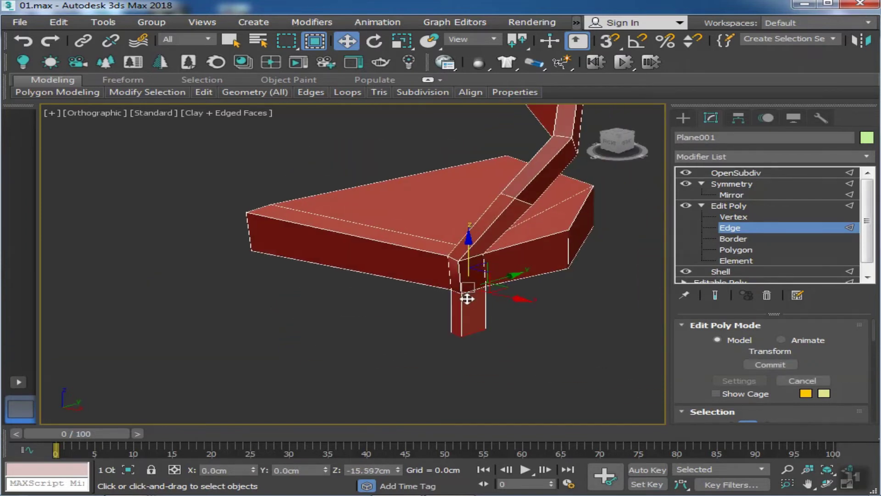
{"action": "mouse_move", "coordinate": [467, 307]}
{"action": "middle_mouse_down", "text": "alt"}
{"action": "mouse_move", "coordinate": [543, 301]}
{"action": "mouse_move", "coordinate": [471, 301]}
{"action": "middle_mouse_up", "text": "alt"}
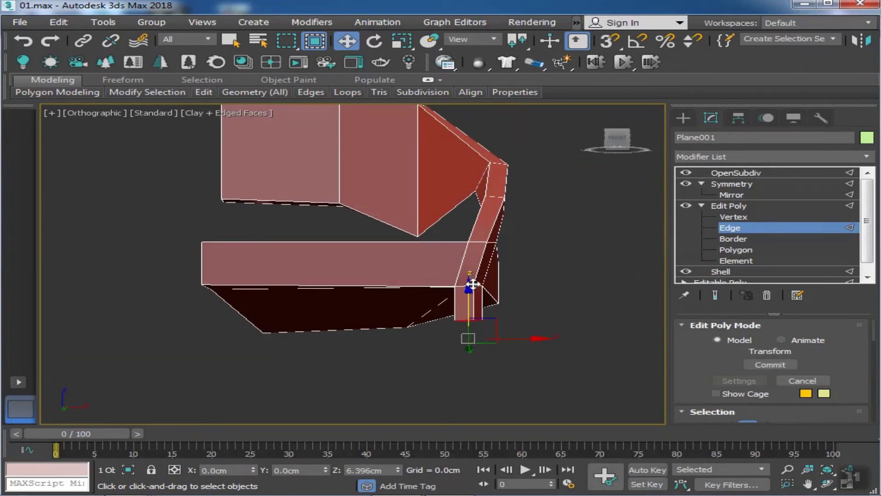
{"action": "left_click", "coordinate": [400, 42]}
{"action": "mouse_move", "coordinate": [481, 337]}
{"action": "middle_mouse_down", "text": "alt"}
{"action": "mouse_move", "coordinate": [457, 326]}
{"action": "mouse_move", "coordinate": [428, 360]}
{"action": "mouse_move", "coordinate": [441, 321]}
{"action": "middle_mouse_up", "text": "alt"}
- Move the leg's end edges down and push them outward along Y
{"action": "key", "text": "w"}
{"action": "left_click", "coordinate": [715, 295]}
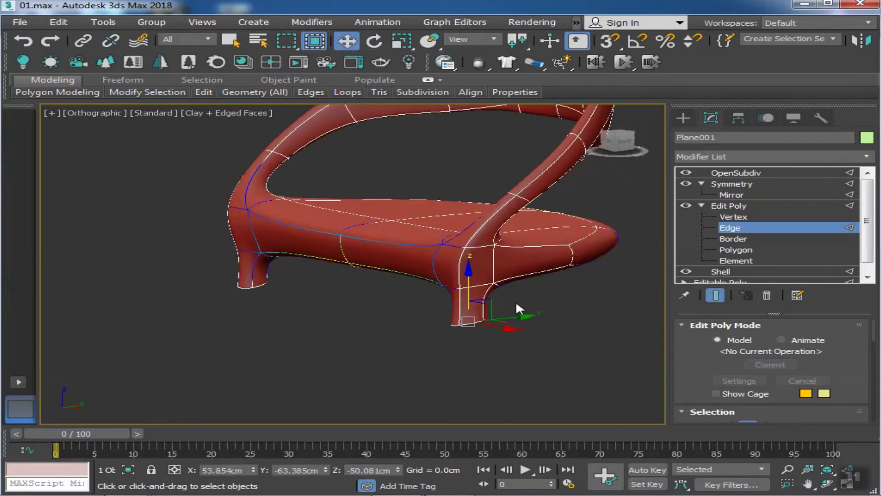
{"action": "middle_click_drag", "start_coordinate": [518, 308], "coordinate": [527, 321], "text": "alt"}
{"action": "left_click_drag", "start_coordinate": [528, 321], "coordinate": [556, 315]}
{"action": "middle_click_drag", "start_coordinate": [556, 314], "coordinate": [478, 317], "text": "alt"}
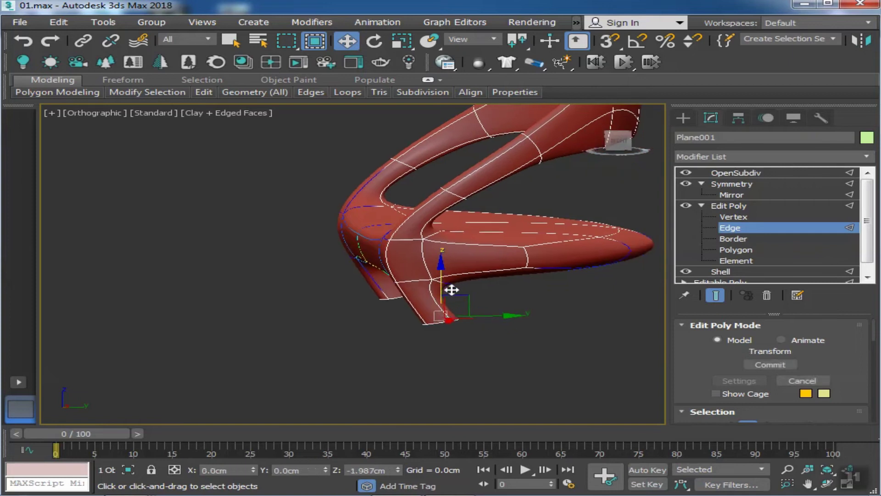
{"action": "left_click_drag", "start_coordinate": [468, 301], "coordinate": [495, 318]}
{"action": "mouse_move", "coordinate": [496, 318]}
{"action": "middle_mouse_down", "text": "alt"}
{"action": "mouse_move", "coordinate": [507, 342]}
{"action": "mouse_move", "coordinate": [492, 335]}
{"action": "middle_mouse_up", "text": "alt"}
{"action": "left_click_drag", "start_coordinate": [491, 334], "coordinate": [484, 330]}
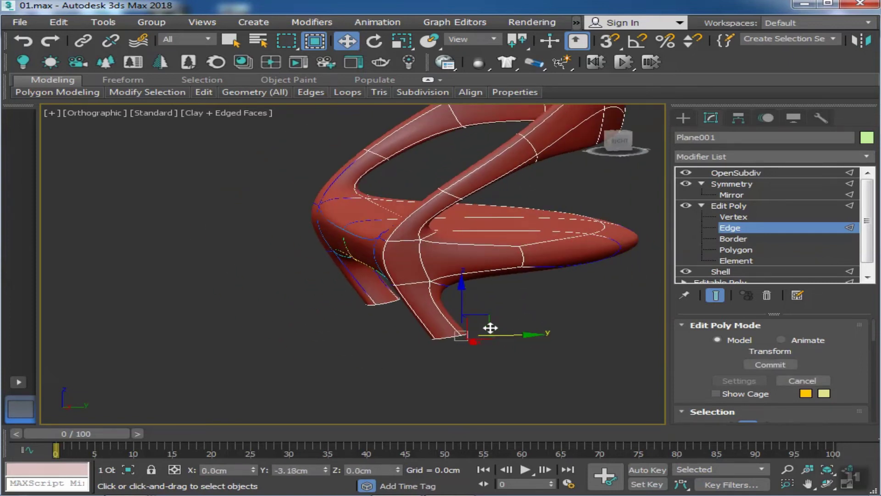
{"action": "middle_click_drag", "start_coordinate": [490, 327], "coordinate": [595, 347], "text": "alt"}
{"action": "left_click_drag", "start_coordinate": [595, 348], "coordinate": [475, 351]}
{"action": "mouse_move", "coordinate": [475, 351]}
{"action": "middle_mouse_down", "text": "alt"}
{"action": "mouse_move", "coordinate": [293, 349]}
{"action": "mouse_move", "coordinate": [309, 280]}
{"action": "middle_mouse_up", "text": "alt"}
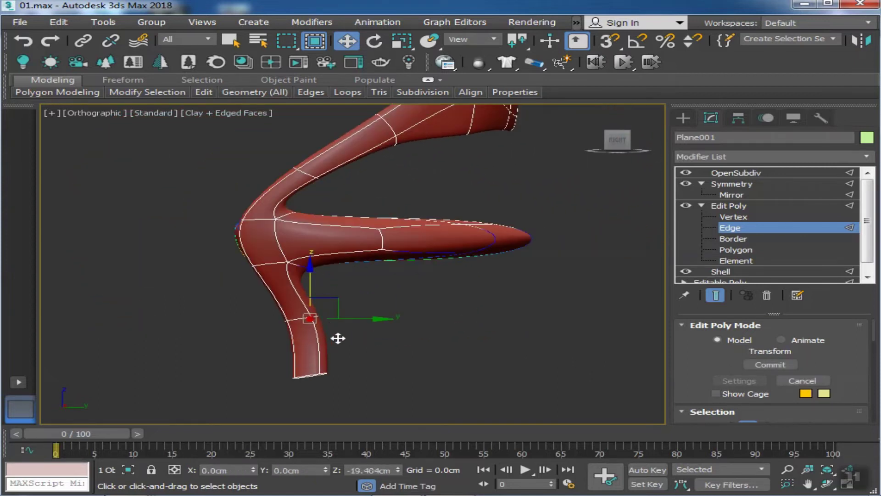
- Shift the leg end sideways along X, lower it, pull it forward, then curl it up
{"action": "left_click_drag", "start_coordinate": [375, 379], "coordinate": [422, 365]}
{"action": "mouse_move", "coordinate": [423, 365]}
{"action": "middle_mouse_down", "text": "alt"}
{"action": "mouse_move", "coordinate": [367, 374]}
{"action": "mouse_move", "coordinate": [491, 386]}
{"action": "middle_mouse_up", "text": "alt"}
{"action": "left_click_drag", "start_coordinate": [436, 377], "coordinate": [389, 375]}
{"action": "mouse_move", "coordinate": [390, 376]}
{"action": "middle_mouse_down", "text": "alt"}
{"action": "mouse_move", "coordinate": [390, 386]}
{"action": "mouse_move", "coordinate": [315, 360]}
{"action": "mouse_move", "coordinate": [282, 361]}
{"action": "mouse_move", "coordinate": [331, 360]}
{"action": "mouse_move", "coordinate": [288, 336]}
{"action": "middle_mouse_up", "text": "alt"}
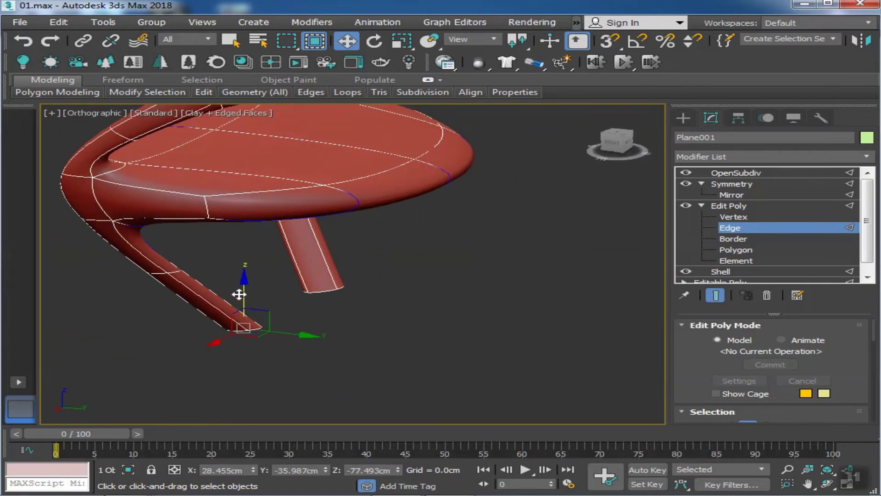
{"action": "left_click_drag", "start_coordinate": [238, 295], "coordinate": [257, 321]}
{"action": "left_click_drag", "start_coordinate": [296, 393], "coordinate": [370, 342]}
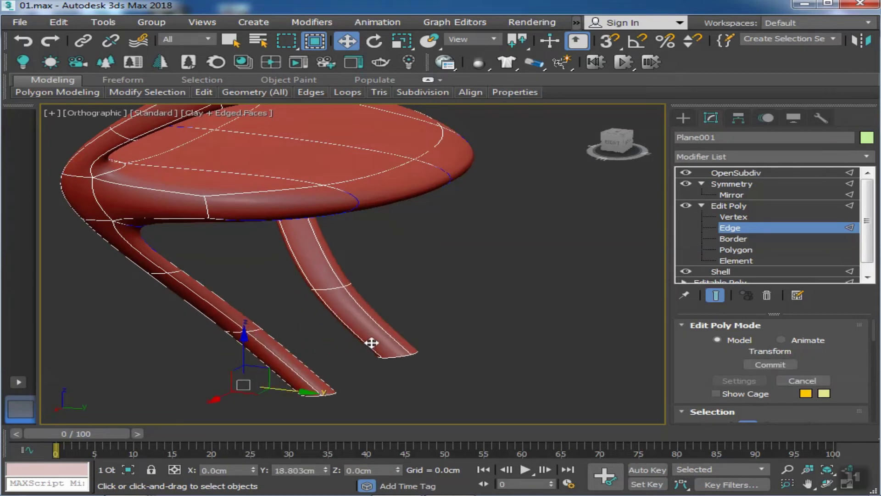
{"action": "middle_click_drag", "start_coordinate": [370, 342], "coordinate": [490, 278], "text": "alt"}
{"action": "left_click_drag", "start_coordinate": [322, 345], "coordinate": [327, 321]}
{"action": "mouse_move", "coordinate": [326, 321]}
{"action": "middle_mouse_down", "text": "alt"}
{"action": "mouse_move", "coordinate": [456, 362]}
{"action": "mouse_move", "coordinate": [383, 380]}
{"action": "mouse_move", "coordinate": [325, 372]}
{"action": "mouse_move", "coordinate": [165, 399]}
{"action": "mouse_move", "coordinate": [266, 334]}
{"action": "middle_mouse_up", "text": "alt"}
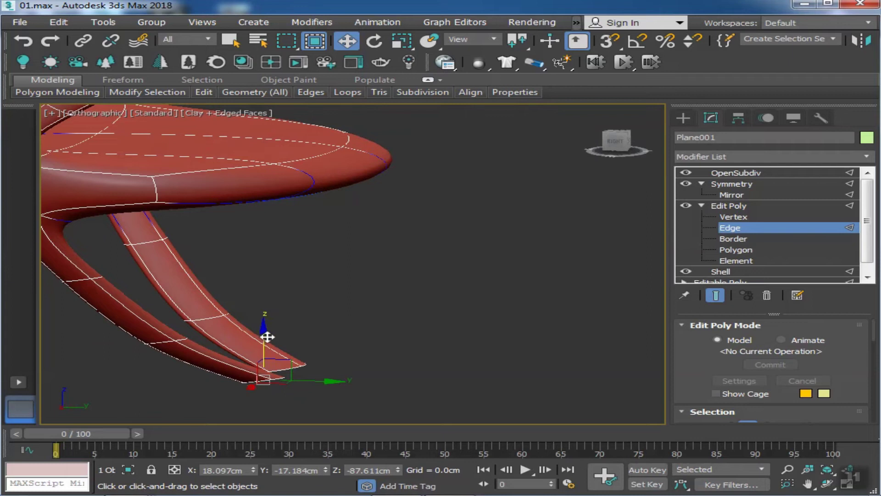
{"action": "left_click_drag", "start_coordinate": [266, 334], "coordinate": [262, 305]}
{"action": "mouse_move", "coordinate": [262, 305]}
{"action": "middle_mouse_down", "text": "alt"}
{"action": "mouse_move", "coordinate": [616, 193]}
{"action": "mouse_move", "coordinate": [392, 334]}
{"action": "middle_mouse_up", "text": "alt"}
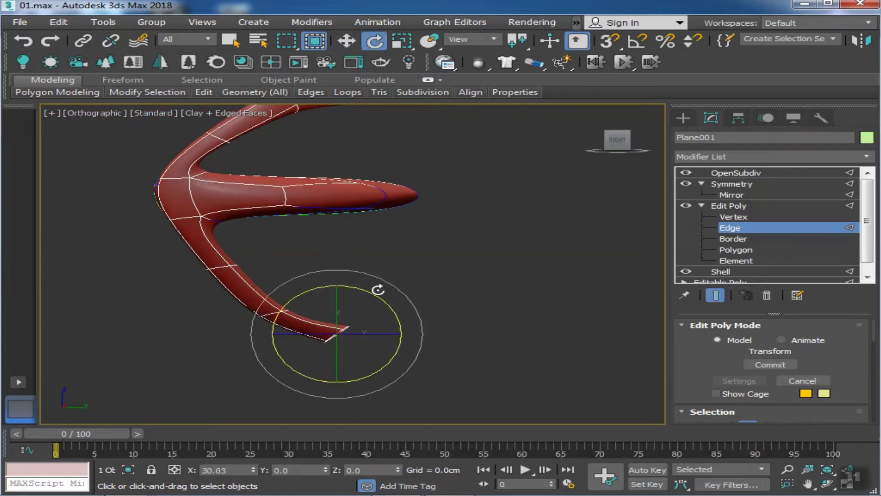
- Select the leg-tip vertex and compare cage and smoothed views from several angles
{"action": "left_click", "coordinate": [500, 324]}
{"action": "left_click", "coordinate": [715, 295]}
{"action": "key", "text": "1"}
{"action": "left_click", "coordinate": [341, 323]}
{"action": "left_click", "coordinate": [715, 295]}
{"action": "left_click", "coordinate": [347, 42]}
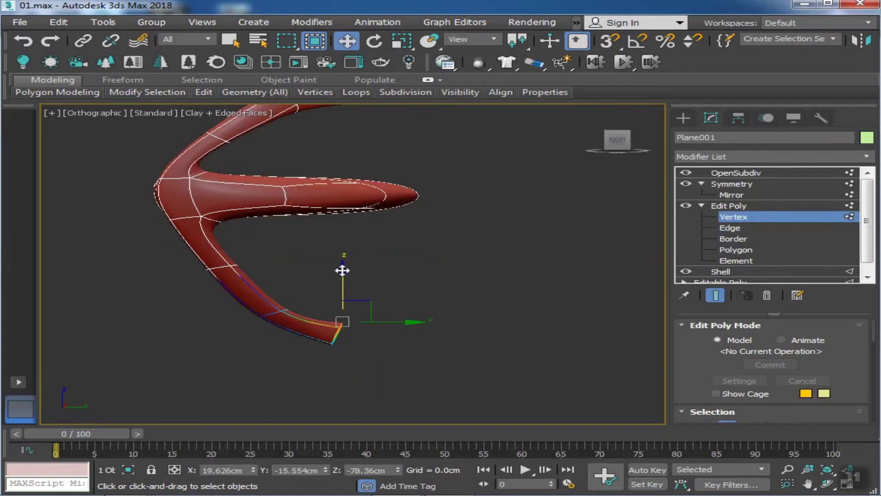
{"action": "mouse_move", "coordinate": [384, 328]}
{"action": "middle_mouse_down", "text": "alt"}
{"action": "mouse_move", "coordinate": [259, 364]}
{"action": "mouse_move", "coordinate": [266, 372]}
{"action": "mouse_move", "coordinate": [459, 345]}
{"action": "middle_mouse_up", "text": "alt"}
{"action": "left_click", "coordinate": [715, 295]}
{"action": "mouse_move", "coordinate": [322, 342]}
{"action": "middle_mouse_down", "text": "alt"}
{"action": "mouse_move", "coordinate": [307, 346]}
{"action": "mouse_move", "coordinate": [381, 323]}
{"action": "middle_mouse_up", "text": "alt"}
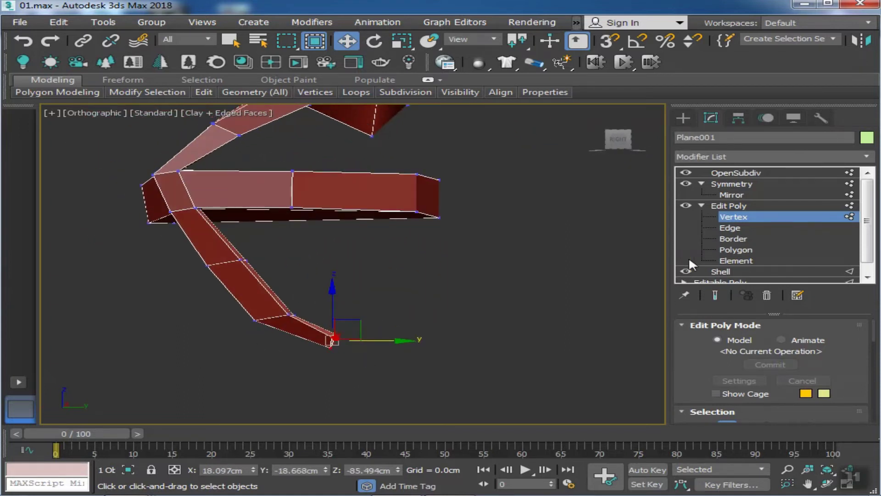
{"action": "left_click", "coordinate": [730, 228]}
{"action": "mouse_move", "coordinate": [321, 312]}
{"action": "middle_mouse_down", "text": "alt"}
{"action": "mouse_move", "coordinate": [454, 317]}
{"action": "mouse_move", "coordinate": [247, 337]}
{"action": "mouse_move", "coordinate": [374, 340]}
{"action": "mouse_move", "coordinate": [302, 383]}
{"action": "middle_mouse_up", "text": "alt"}
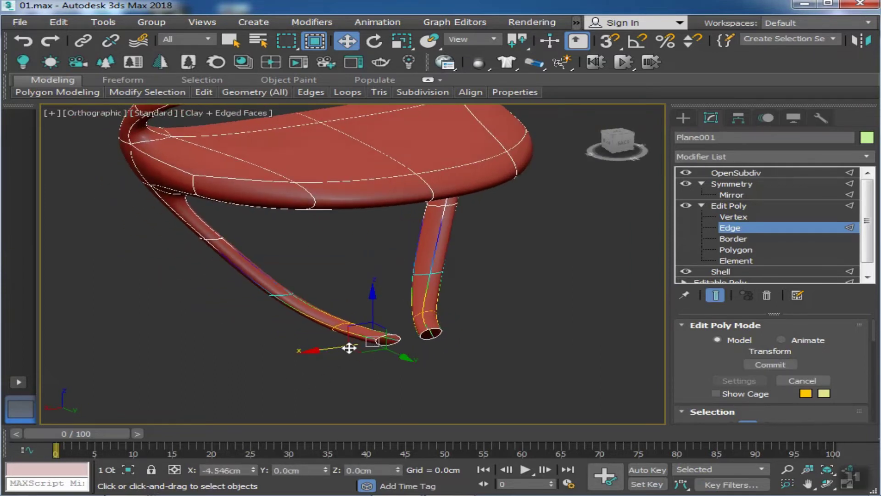
{"action": "mouse_move", "coordinate": [397, 332]}
{"action": "middle_mouse_down", "text": "alt"}
{"action": "mouse_move", "coordinate": [458, 358]}
{"action": "mouse_move", "coordinate": [527, 349]}
{"action": "mouse_move", "coordinate": [469, 331]}
{"action": "mouse_move", "coordinate": [441, 356]}
{"action": "middle_mouse_up", "text": "alt"}
- At Vertex level on the cage, nudge the selected leg-tip vertices
{"action": "left_click", "coordinate": [715, 295]}
{"action": "left_click", "coordinate": [441, 355]}
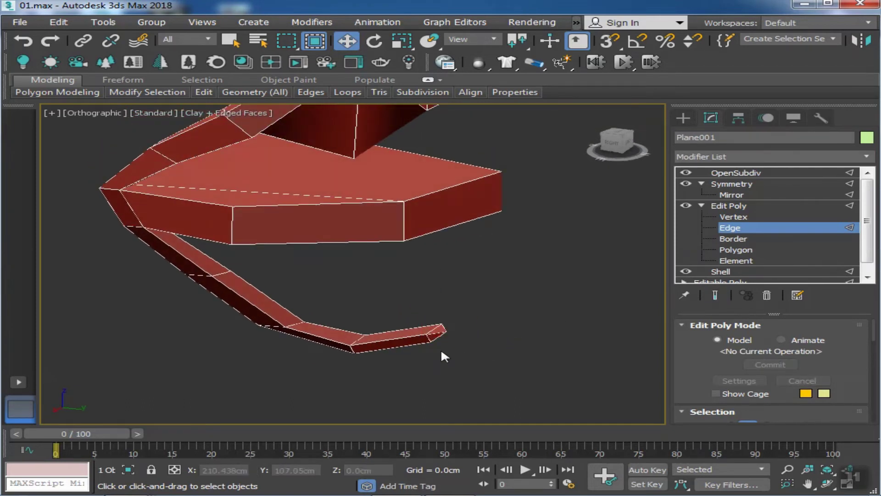
{"action": "left_click", "coordinate": [733, 216]}
{"action": "scroll", "coordinate": [422, 355], "scroll_direction": "up", "scroll_amount": 5}
{"action": "left_click_drag", "start_coordinate": [276, 353], "coordinate": [268, 345]}
{"action": "mouse_move", "coordinate": [269, 345]}
{"action": "middle_mouse_down", "text": "alt"}
{"action": "mouse_move", "coordinate": [537, 320]}
{"action": "mouse_move", "coordinate": [371, 402]}
{"action": "middle_mouse_up", "text": "alt"}
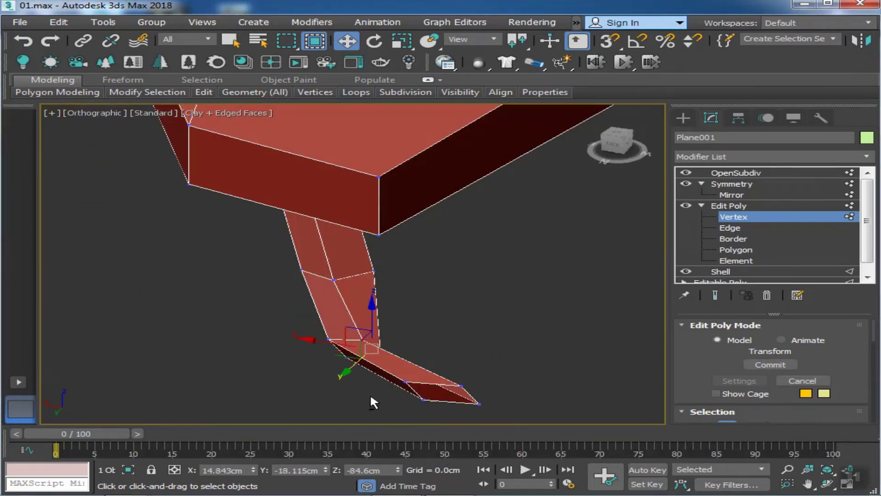
- Select the vertices at the leg's bend and lift them
{"action": "left_click", "coordinate": [461, 385]}
{"action": "middle_click_drag", "start_coordinate": [467, 386], "coordinate": [497, 352], "text": "alt"}
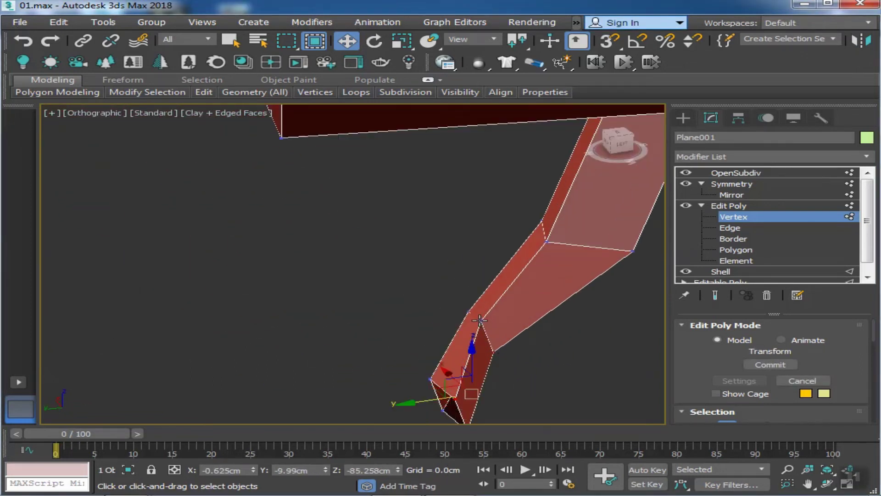
{"action": "middle_click_drag", "start_coordinate": [478, 320], "coordinate": [523, 358], "text": "alt"}
{"action": "key", "text": "ctrl+e"}
{"action": "middle_click_drag", "start_coordinate": [584, 324], "coordinate": [527, 377], "text": "alt"}
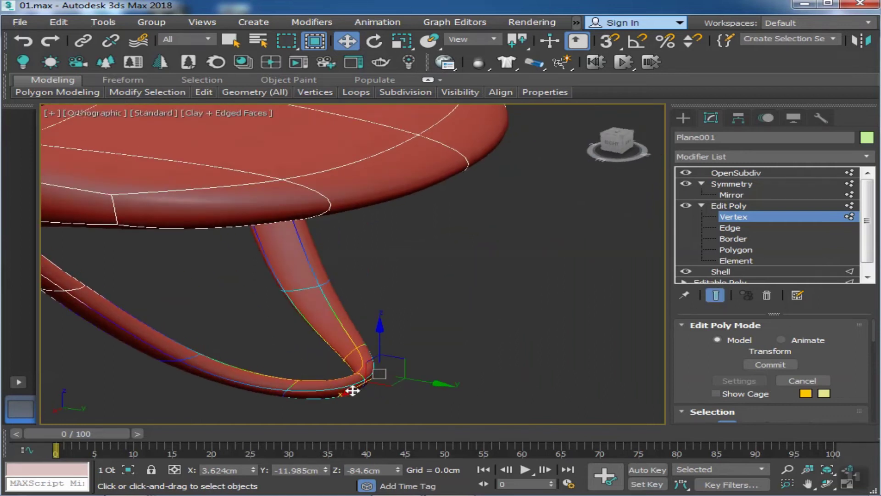
{"action": "left_click_drag", "start_coordinate": [352, 391], "coordinate": [405, 323]}
{"action": "mouse_move", "coordinate": [465, 245]}
{"action": "middle_mouse_down", "text": "alt"}
{"action": "mouse_move", "coordinate": [501, 288]}
{"action": "mouse_move", "coordinate": [483, 325]}
{"action": "middle_mouse_up", "text": "alt"}
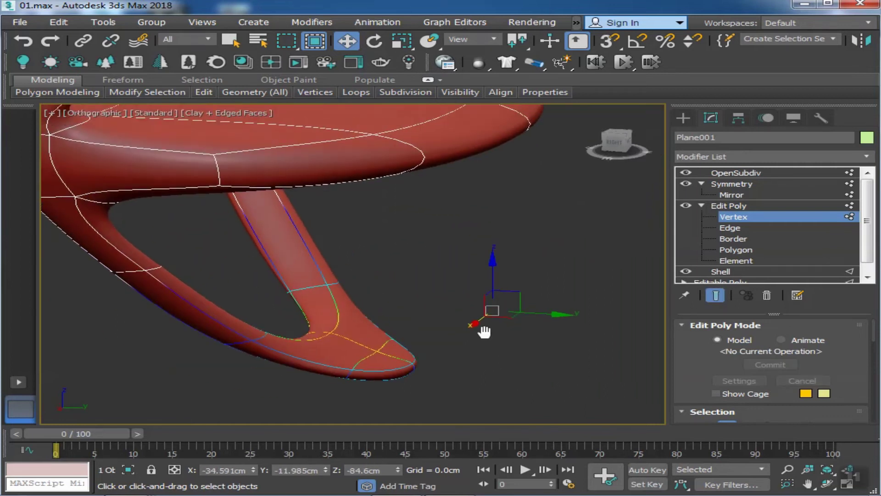
- Alternate between the cage and smoothed preview to check the leg's curve
{"action": "key", "text": "ctrl+e"}
{"action": "scroll", "coordinate": [612, 341], "scroll_direction": "up", "scroll_amount": 3}
{"action": "left_click", "coordinate": [714, 295]}
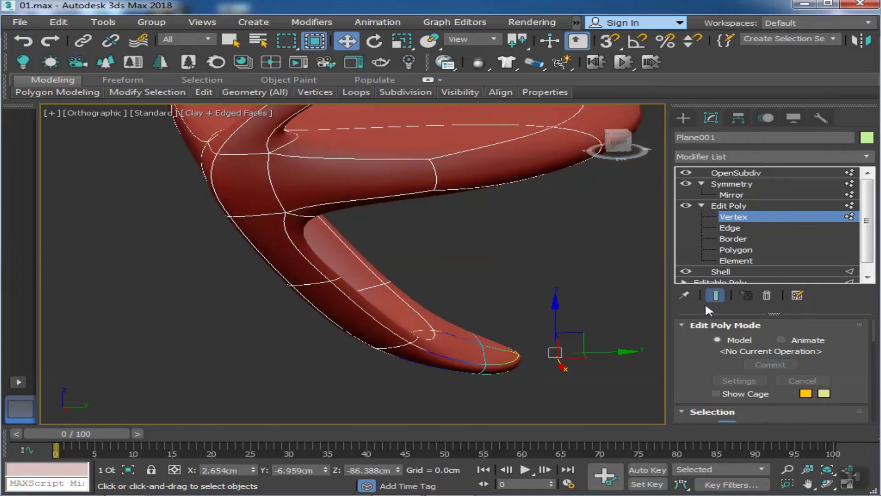
{"action": "mouse_move", "coordinate": [705, 302]}
{"action": "middle_mouse_down", "text": "alt"}
{"action": "mouse_move", "coordinate": [586, 354]}
{"action": "mouse_move", "coordinate": [485, 381]}
{"action": "mouse_move", "coordinate": [337, 357]}
{"action": "mouse_move", "coordinate": [513, 355]}
{"action": "middle_mouse_up", "text": "alt"}
{"action": "key", "text": "ctrl+e"}
{"action": "left_click", "coordinate": [714, 295]}
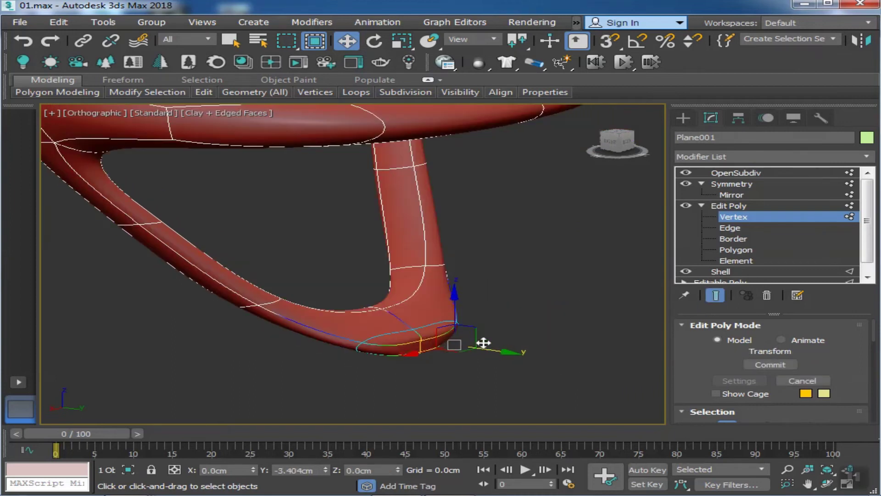
{"action": "key", "text": "ctrl+e"}
{"action": "middle_click_drag", "start_coordinate": [568, 353], "coordinate": [507, 342], "text": "alt"}
- Slide the foot vertices along Y, then view the chair from Top in wireframe
{"action": "left_click", "coordinate": [524, 332]}
{"action": "left_click", "coordinate": [715, 295]}
{"action": "mouse_move", "coordinate": [508, 343]}
{"action": "left_mouse_down"}
{"action": "mouse_move", "coordinate": [541, 349]}
{"action": "mouse_move", "coordinate": [541, 360]}
{"action": "left_mouse_up"}
{"action": "mouse_move", "coordinate": [541, 359]}
{"action": "middle_mouse_down", "text": "alt"}
{"action": "mouse_move", "coordinate": [507, 305]}
{"action": "mouse_move", "coordinate": [543, 330]}
{"action": "mouse_move", "coordinate": [580, 232]}
{"action": "mouse_move", "coordinate": [555, 316]}
{"action": "middle_mouse_up", "text": "alt"}
{"action": "key", "text": "t"}
{"action": "scroll", "coordinate": [469, 299], "scroll_direction": "down", "scroll_amount": 5}
{"action": "key", "text": "F3"}
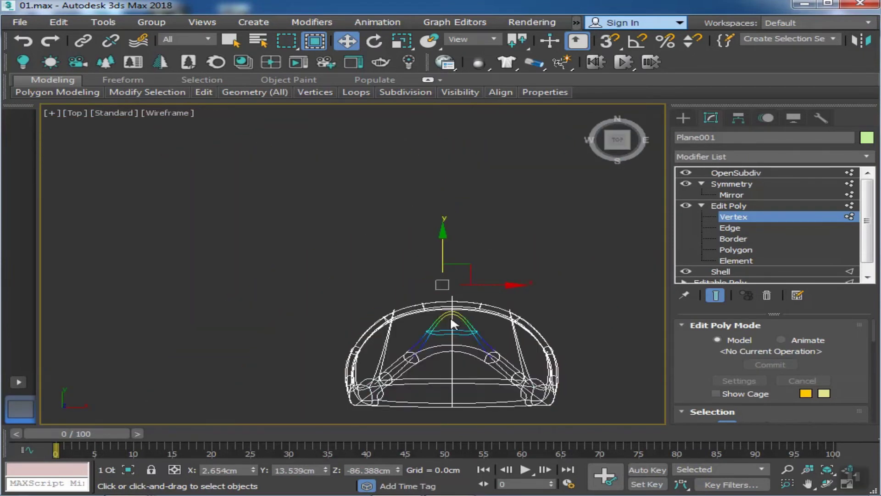
- Select a leg-end vertex and inspect cage and smoothed result in different shading modes
{"action": "left_click", "coordinate": [714, 296]}
{"action": "left_click_drag", "start_coordinate": [270, 351], "coordinate": [270, 349]}
{"action": "key", "text": "F3"}
{"action": "left_click", "coordinate": [714, 295]}
{"action": "key", "text": "F3"}
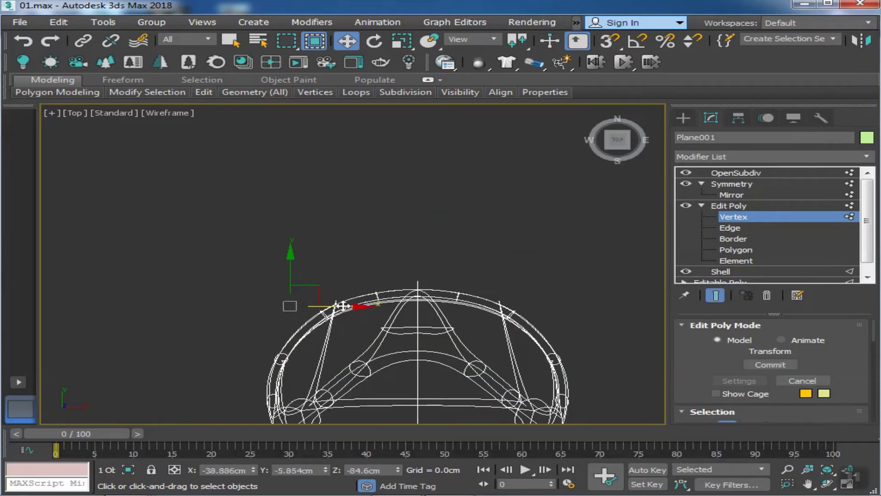
{"action": "left_click", "coordinate": [714, 295]}
{"action": "key", "text": "F3"}
{"action": "mouse_move", "coordinate": [436, 308]}
{"action": "middle_mouse_down", "text": "alt"}
{"action": "mouse_move", "coordinate": [454, 295]}
{"action": "mouse_move", "coordinate": [350, 309]}
{"action": "middle_mouse_up", "text": "alt"}
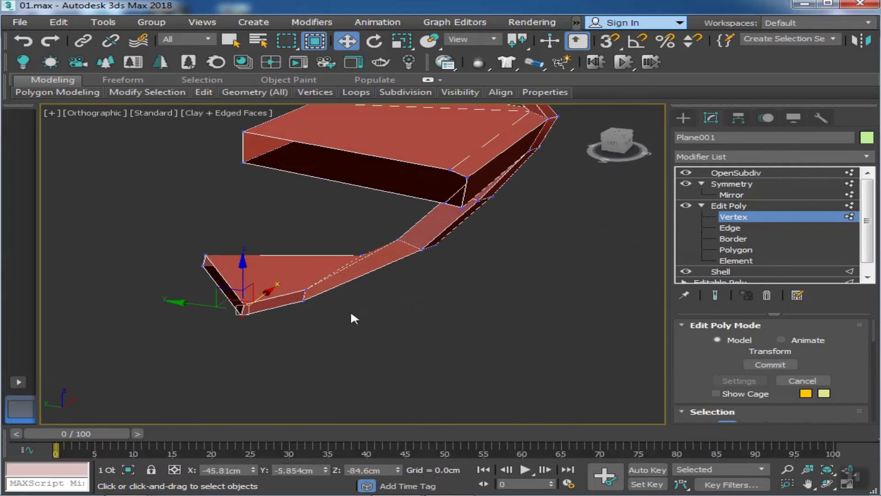
{"action": "left_click", "coordinate": [715, 295]}
{"action": "middle_click_drag", "start_coordinate": [413, 330], "coordinate": [426, 354], "text": "alt"}
{"action": "mouse_move", "coordinate": [221, 289]}
{"action": "middle_mouse_down", "text": "alt"}
{"action": "mouse_move", "coordinate": [335, 302]}
{"action": "mouse_move", "coordinate": [373, 278]}
{"action": "mouse_move", "coordinate": [403, 275]}
{"action": "middle_mouse_up", "text": "alt"}
{"action": "mouse_move", "coordinate": [596, 367]}
{"action": "middle_mouse_down", "text": "alt"}
{"action": "mouse_move", "coordinate": [458, 336]}
{"action": "mouse_move", "coordinate": [733, 284]}
{"action": "middle_mouse_up", "text": "alt"}
- Select the leg-tip vertex and pull it outward along X
{"action": "left_click", "coordinate": [730, 228]}
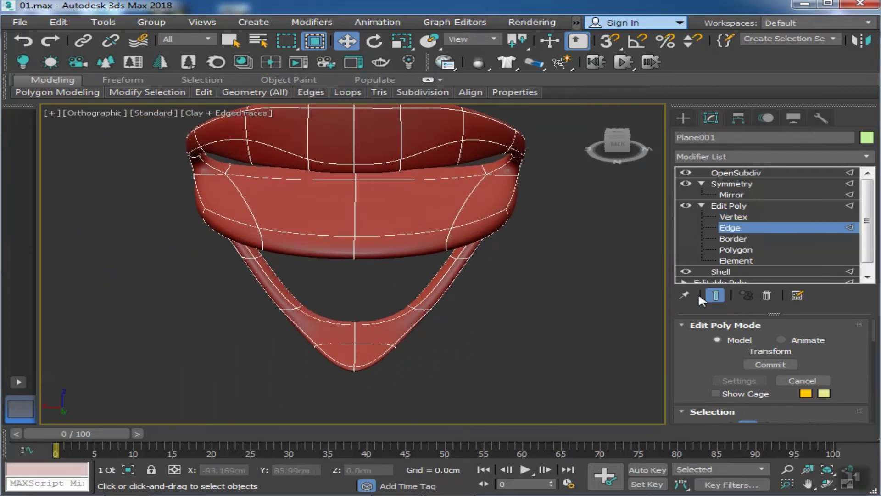
{"action": "left_click", "coordinate": [714, 295]}
{"action": "scroll", "coordinate": [544, 307], "scroll_direction": "up", "scroll_amount": 3}
{"action": "scroll", "coordinate": [543, 307], "scroll_direction": "up", "scroll_amount": 2}
{"action": "left_click", "coordinate": [733, 217]}
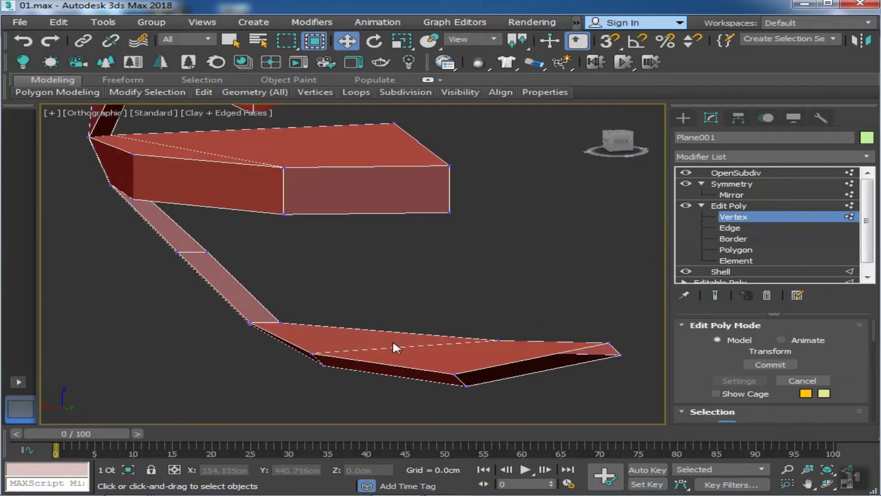
{"action": "left_click", "coordinate": [251, 323]}
{"action": "scroll", "coordinate": [295, 360], "scroll_direction": "up", "scroll_amount": 3}
{"action": "left_click", "coordinate": [714, 295]}
{"action": "mouse_move", "coordinate": [456, 323]}
{"action": "middle_mouse_down", "text": "alt"}
{"action": "mouse_move", "coordinate": [210, 309]}
{"action": "mouse_move", "coordinate": [391, 318]}
{"action": "middle_mouse_up", "text": "alt"}
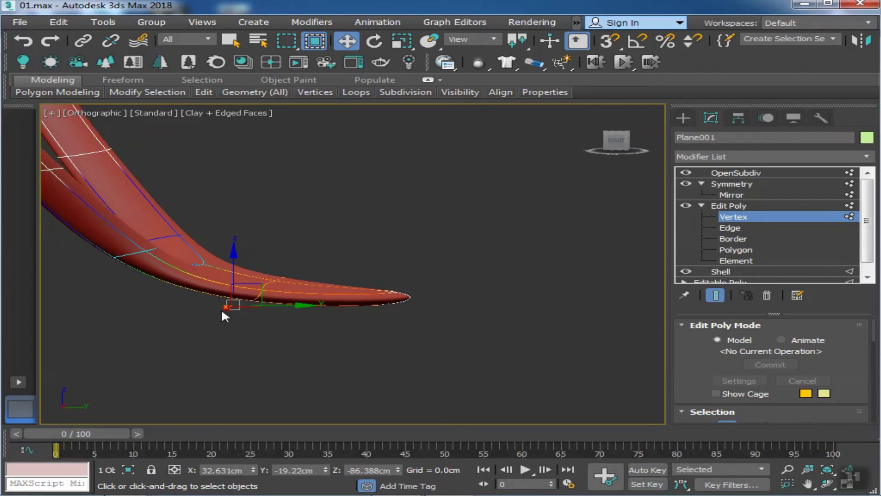
{"action": "left_click_drag", "start_coordinate": [222, 312], "coordinate": [220, 310]}
- In the Right view, select the leg's bottom vertices and lower them slightly in Z
{"action": "left_click", "coordinate": [715, 295]}
{"action": "scroll", "coordinate": [550, 318], "scroll_direction": "down", "scroll_amount": 3}
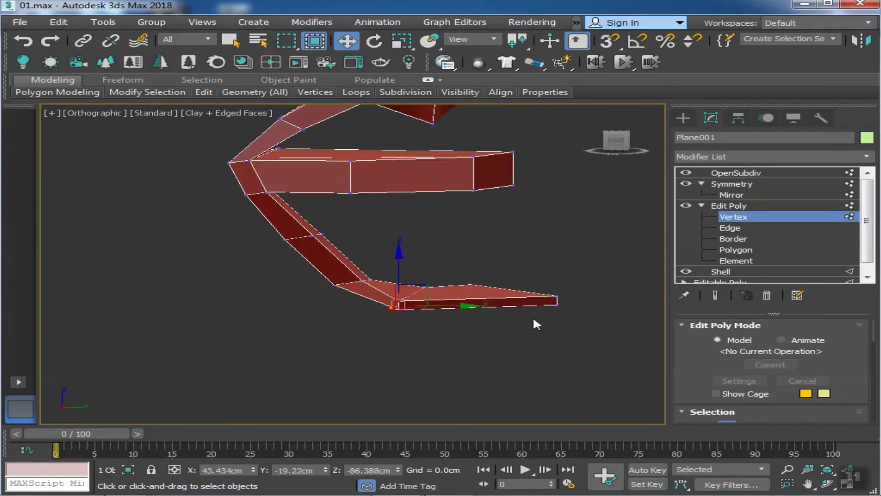
{"action": "left_click", "coordinate": [616, 141]}
{"action": "left_click_drag", "start_coordinate": [373, 313], "coordinate": [375, 307]}
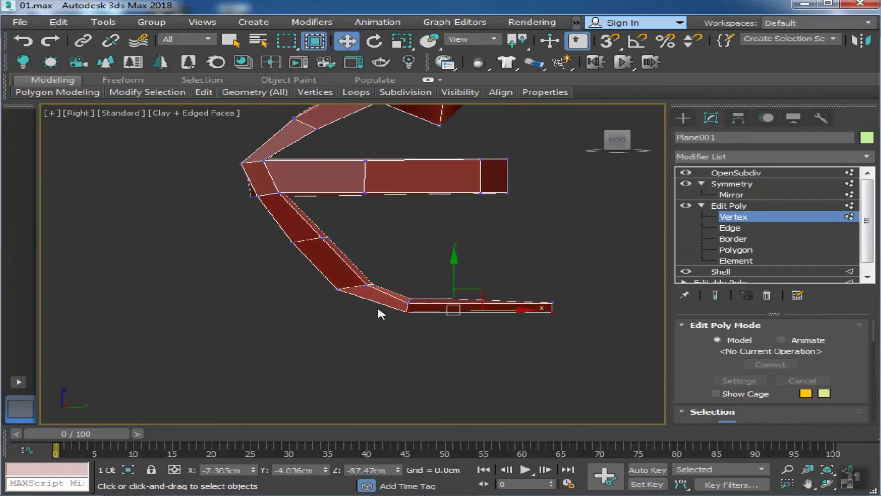
{"action": "left_click", "coordinate": [714, 295]}
{"action": "scroll", "coordinate": [451, 312], "scroll_direction": "up", "scroll_amount": 3}
{"action": "left_click_drag", "start_coordinate": [450, 312], "coordinate": [451, 316]}
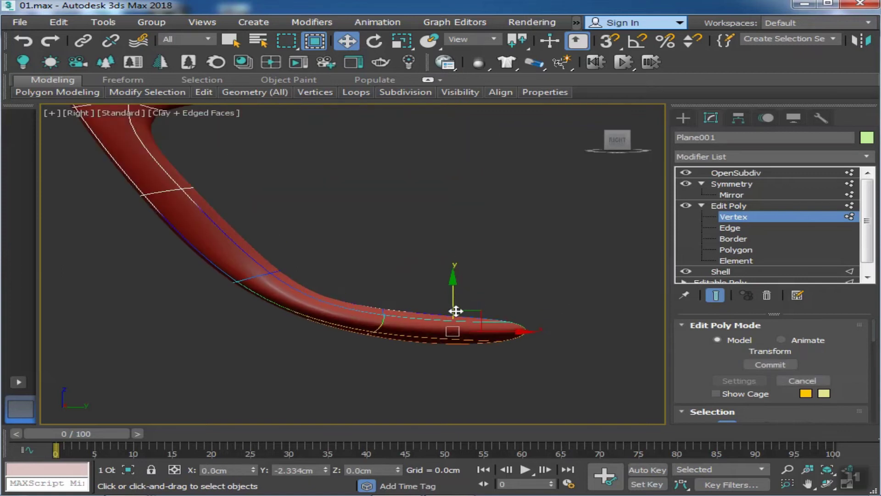
{"action": "mouse_move", "coordinate": [431, 312]}
{"action": "middle_mouse_down", "text": "alt"}
{"action": "mouse_move", "coordinate": [272, 320]}
{"action": "mouse_move", "coordinate": [440, 322]}
{"action": "mouse_move", "coordinate": [360, 295]}
{"action": "mouse_move", "coordinate": [468, 281]}
{"action": "mouse_move", "coordinate": [446, 328]}
{"action": "mouse_move", "coordinate": [552, 309]}
{"action": "mouse_move", "coordinate": [391, 454]}
{"action": "middle_mouse_up", "text": "alt"}
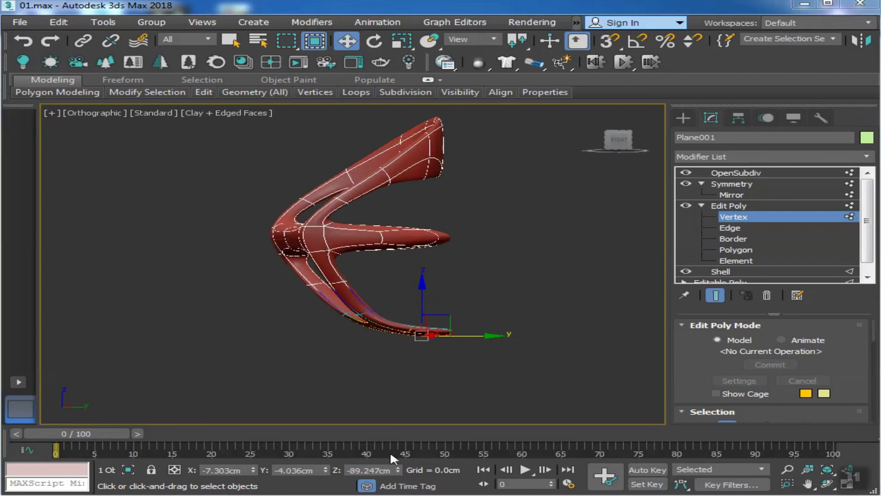
- View the Editable Poly base past the topology warning, then return via Shell and Edit Poly to OpenSubdiv
{"action": "left_click", "coordinate": [774, 275]}
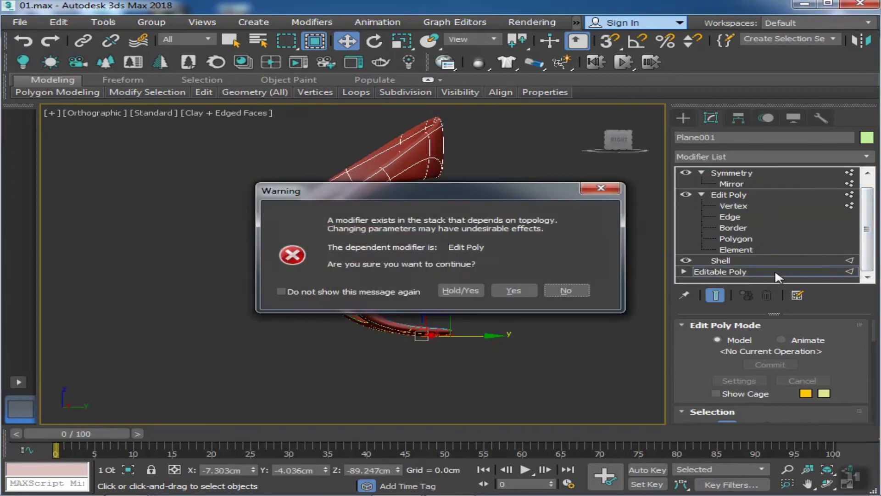
{"action": "left_click", "coordinate": [556, 290]}
{"action": "scroll", "coordinate": [870, 244], "scroll_direction": "down", "scroll_amount": 1}
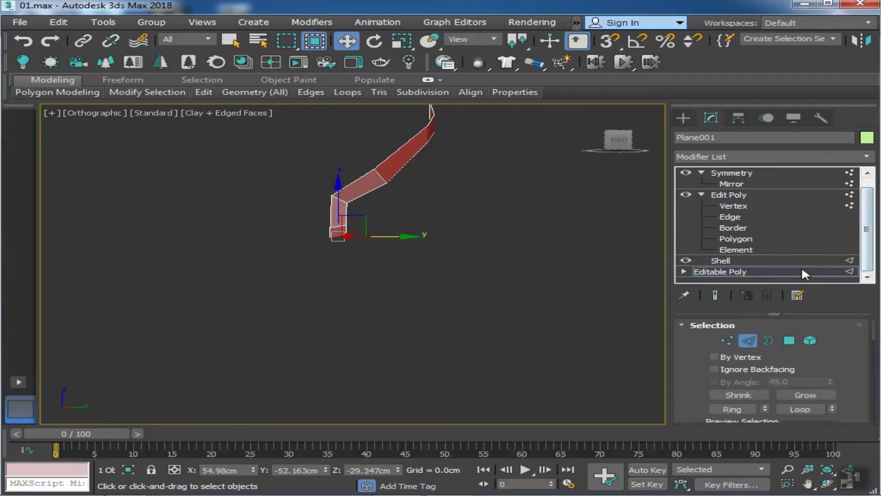
{"action": "left_click", "coordinate": [799, 266]}
{"action": "left_click", "coordinate": [760, 217]}
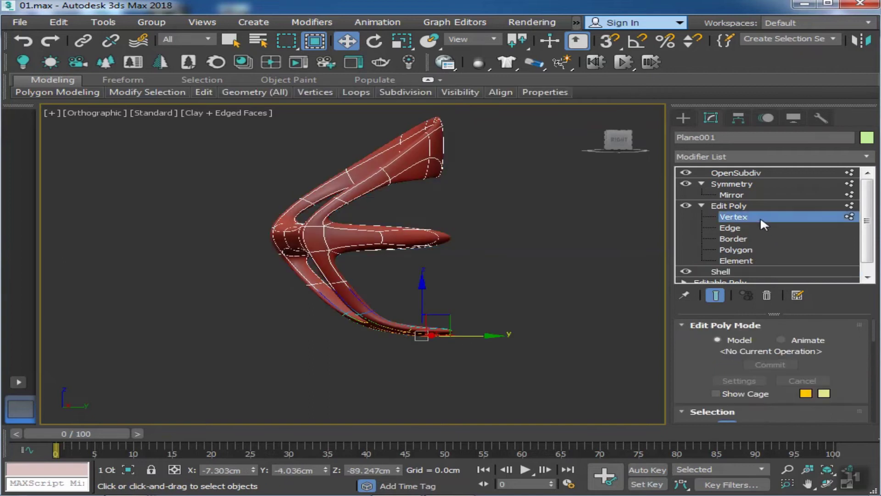
{"action": "left_click", "coordinate": [736, 173]}
{"action": "mouse_move", "coordinate": [505, 240]}
{"action": "middle_mouse_down", "text": "alt"}
{"action": "mouse_move", "coordinate": [309, 188]}
{"action": "mouse_move", "coordinate": [456, 234]}
{"action": "mouse_move", "coordinate": [371, 272]}
{"action": "mouse_move", "coordinate": [317, 260]}
{"action": "mouse_move", "coordinate": [598, 156]}
{"action": "mouse_move", "coordinate": [448, 271]}
{"action": "mouse_move", "coordinate": [473, 250]}
{"action": "mouse_move", "coordinate": [362, 353]}
{"action": "mouse_move", "coordinate": [362, 295]}
{"action": "mouse_move", "coordinate": [378, 324]}
{"action": "middle_mouse_up", "text": "alt"}
- From the Top view, draw a cylinder beneath the chair
{"action": "left_click", "coordinate": [621, 136]}
{"action": "left_click", "coordinate": [683, 118]}
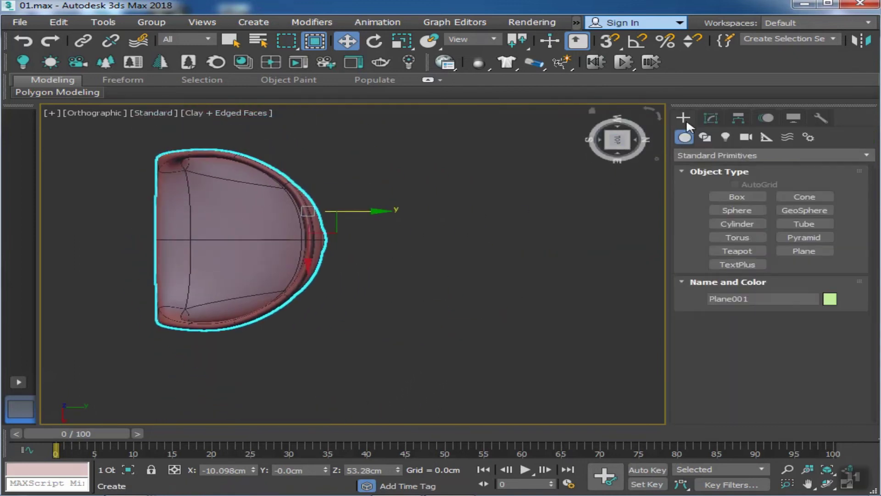
{"action": "left_click", "coordinate": [737, 223]}
{"action": "left_click_drag", "start_coordinate": [345, 347], "coordinate": [360, 340]}
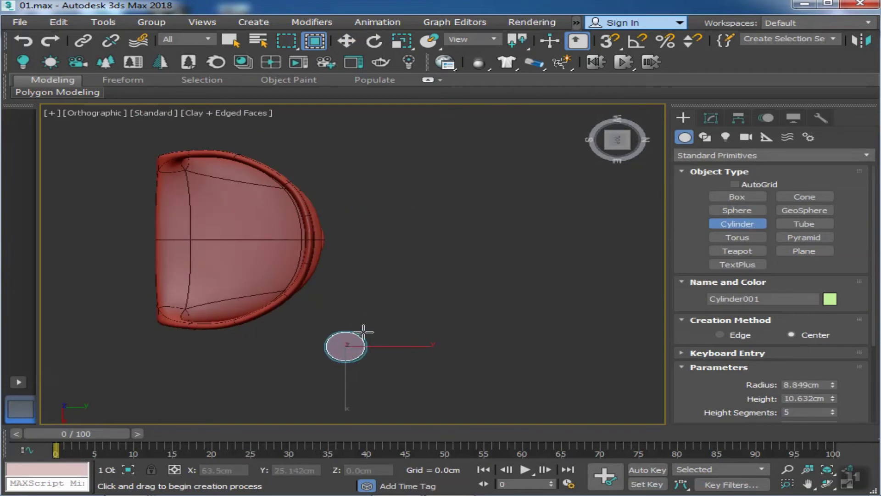
{"action": "middle_click_drag", "start_coordinate": [363, 330], "coordinate": [361, 338], "text": "alt"}
- Give the cylinder 5cm radius, 1 height segment and 20 sides, and move it below the chair
{"action": "key", "text": "w"}
{"action": "left_click", "coordinate": [711, 117]}
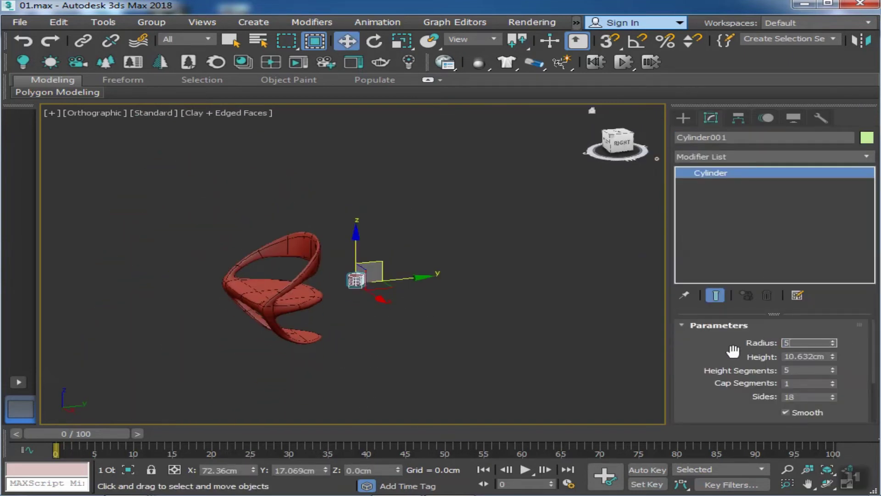
{"action": "right_click", "coordinate": [832, 370]}
{"action": "middle_click_drag", "start_coordinate": [367, 257], "coordinate": [355, 248], "text": "alt"}
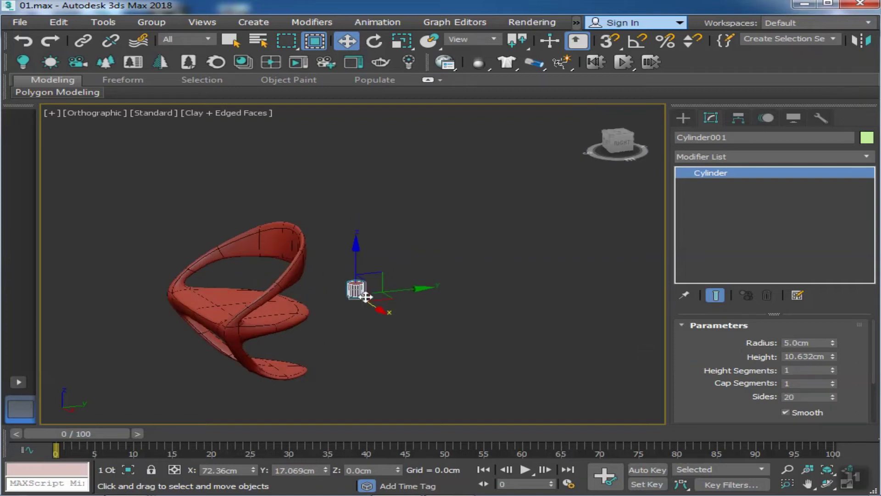
{"action": "middle_click_drag", "start_coordinate": [387, 328], "coordinate": [390, 312], "text": "alt"}
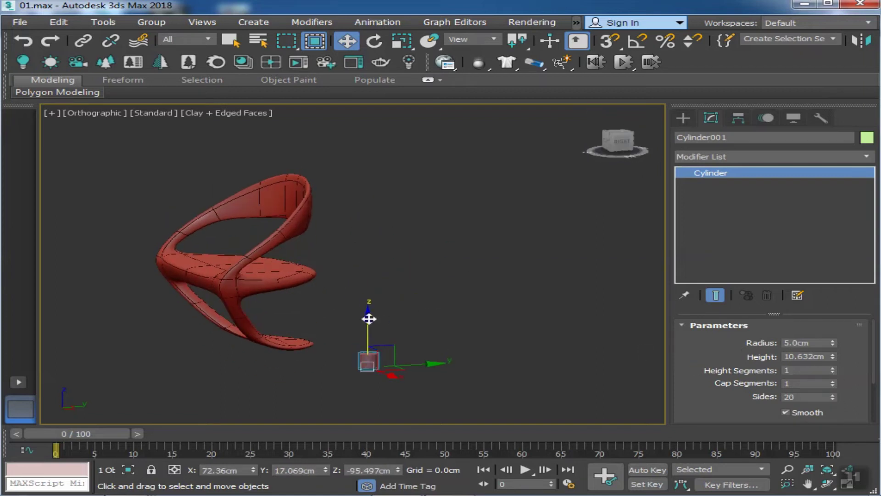
{"action": "scroll", "coordinate": [399, 276], "scroll_direction": "up", "scroll_amount": 3}
{"action": "right_click", "coordinate": [397, 279]}
{"action": "mouse_move", "coordinate": [428, 437]}
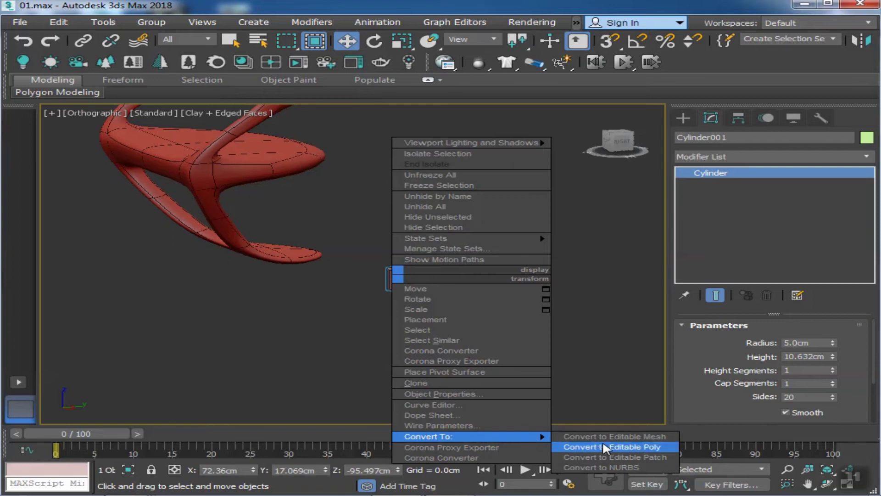
- Convert Cylinder001 to Editable Poly, inset its top face and extrude it 33.123cm upward
{"action": "left_click", "coordinate": [605, 448]}
{"action": "key", "text": "z"}
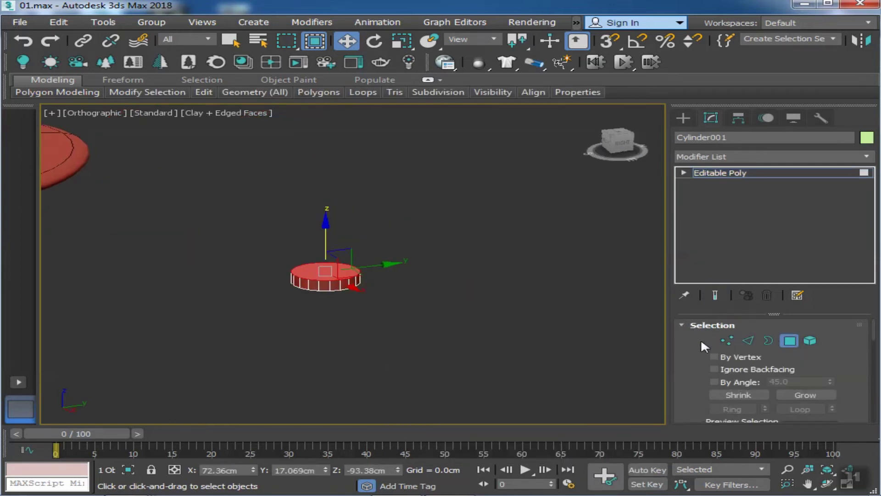
{"action": "scroll", "coordinate": [844, 363], "scroll_direction": "down", "scroll_amount": 5}
{"action": "scroll", "coordinate": [836, 356], "scroll_direction": "down", "scroll_amount": 5}
{"action": "left_click", "coordinate": [828, 385]}
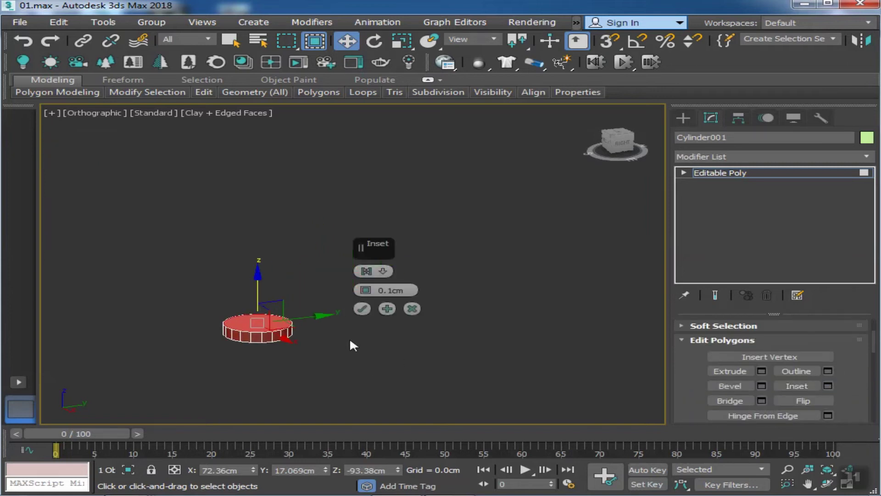
{"action": "left_click", "coordinate": [762, 370]}
{"action": "scroll", "coordinate": [361, 223], "scroll_direction": "down", "scroll_amount": 3}
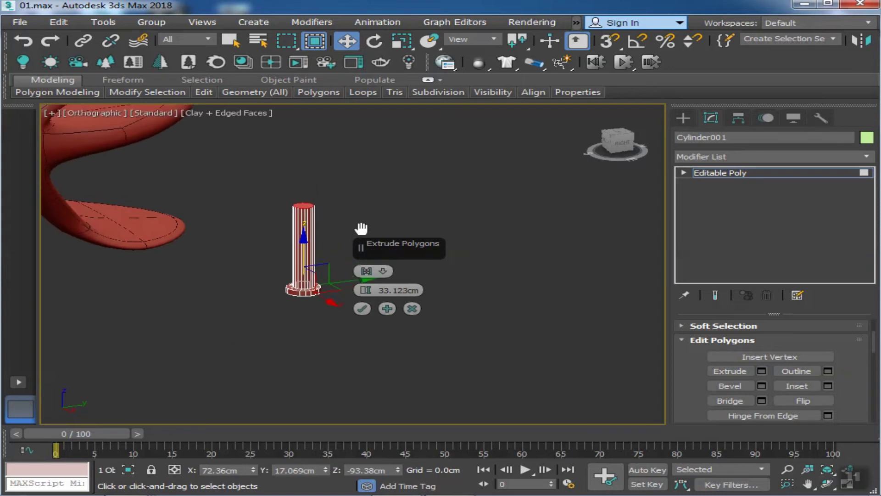
{"action": "left_click", "coordinate": [361, 308]}
- In the Top and Right wireframe views, move the post centred beneath the seat
{"action": "key", "text": "4"}
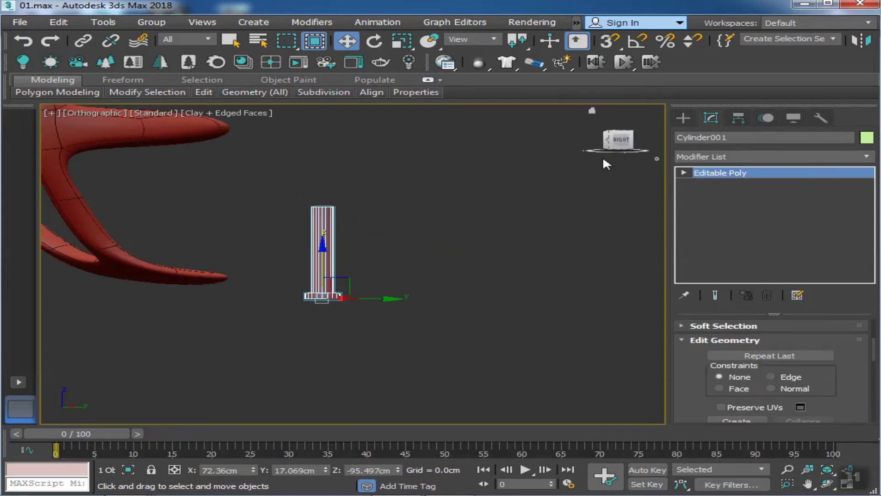
{"action": "left_click", "coordinate": [619, 130]}
{"action": "mouse_move", "coordinate": [423, 262]}
{"action": "middle_mouse_down"}
{"action": "mouse_move", "coordinate": [468, 385]}
{"action": "mouse_move", "coordinate": [505, 378]}
{"action": "middle_mouse_up"}
{"action": "key", "text": "F3"}
{"action": "left_click_drag", "start_coordinate": [394, 375], "coordinate": [299, 236]}
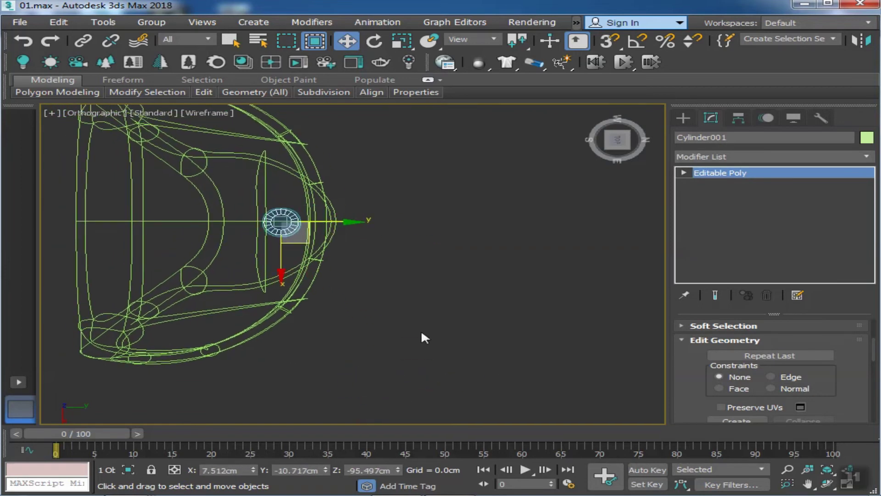
{"action": "key", "text": "r"}
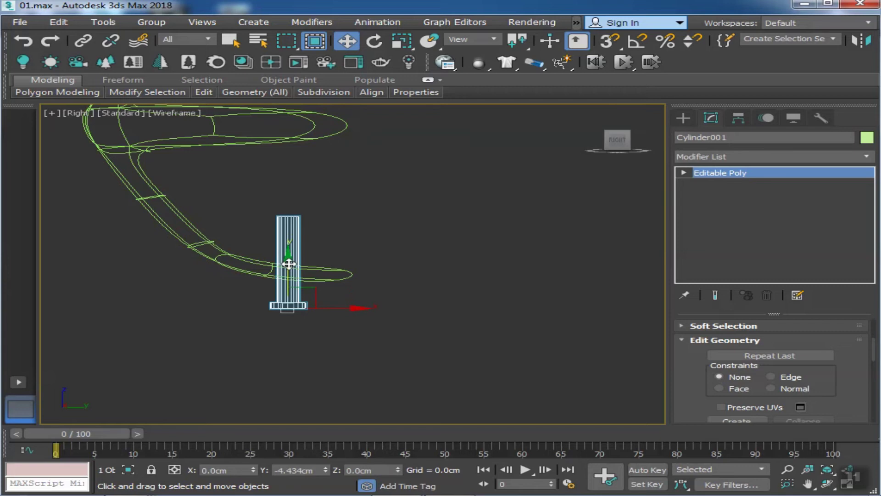
{"action": "middle_click_drag", "start_coordinate": [401, 258], "coordinate": [411, 297]}
- Switch to Polygon level and select the ring of side polygons on the post's base
{"action": "key", "text": "4"}
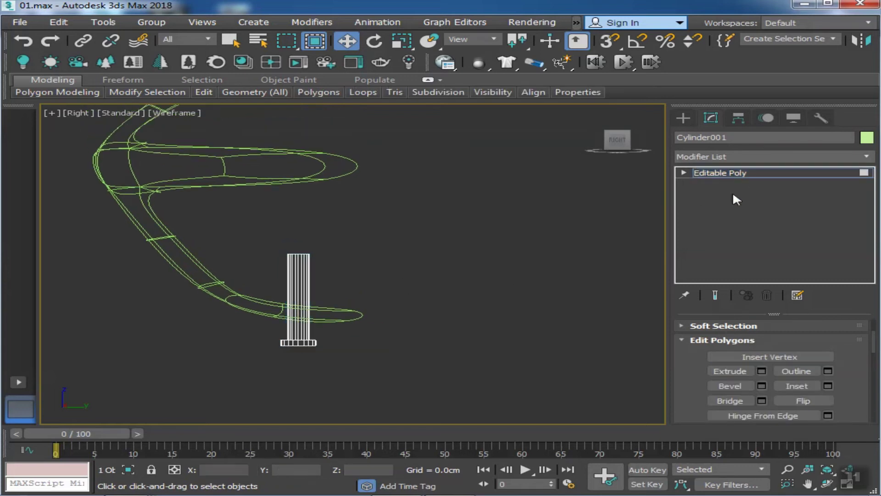
{"action": "scroll", "coordinate": [837, 350], "scroll_direction": "up", "scroll_amount": 3}
{"action": "key", "text": "F3"}
{"action": "scroll", "coordinate": [841, 352], "scroll_direction": "up", "scroll_amount": 1}
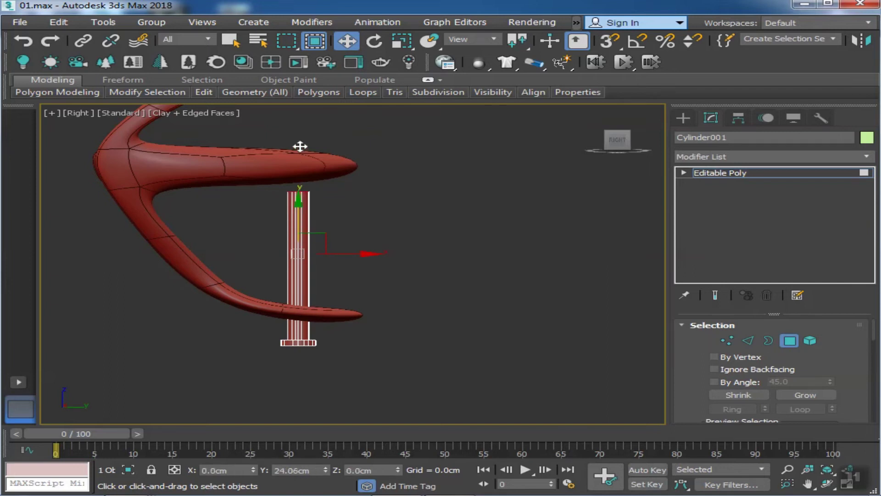
{"action": "mouse_move", "coordinate": [342, 231]}
{"action": "middle_mouse_down", "text": "alt"}
{"action": "mouse_move", "coordinate": [309, 197]}
{"action": "mouse_move", "coordinate": [289, 151]}
{"action": "mouse_move", "coordinate": [371, 206]}
{"action": "mouse_move", "coordinate": [387, 353]}
{"action": "mouse_move", "coordinate": [289, 281]}
{"action": "mouse_move", "coordinate": [444, 306]}
{"action": "middle_mouse_up", "text": "alt"}
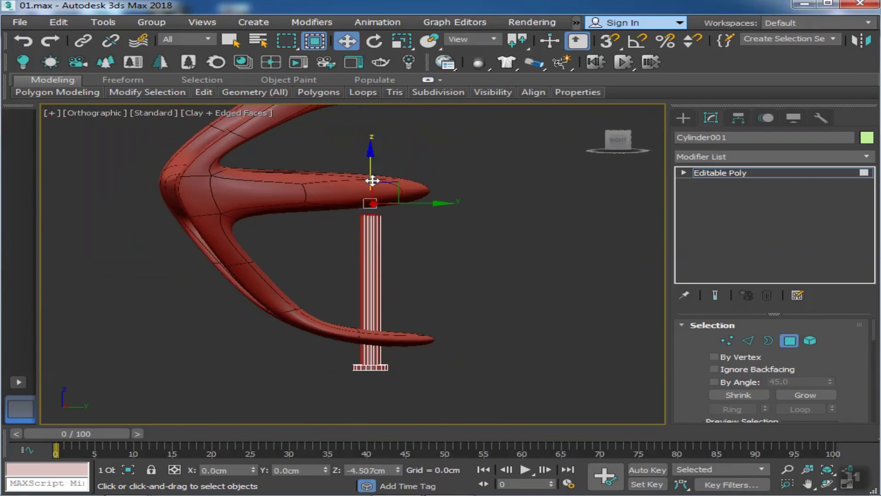
{"action": "scroll", "coordinate": [371, 185], "scroll_direction": "up", "scroll_amount": 3}
{"action": "mouse_move", "coordinate": [368, 167]}
{"action": "middle_mouse_down", "text": "alt"}
{"action": "mouse_move", "coordinate": [393, 346]}
{"action": "mouse_move", "coordinate": [397, 317]}
{"action": "middle_mouse_up", "text": "alt"}
{"action": "left_click", "coordinate": [416, 317], "text": "shift"}
{"action": "scroll", "coordinate": [693, 375], "scroll_direction": "down", "scroll_amount": 2}
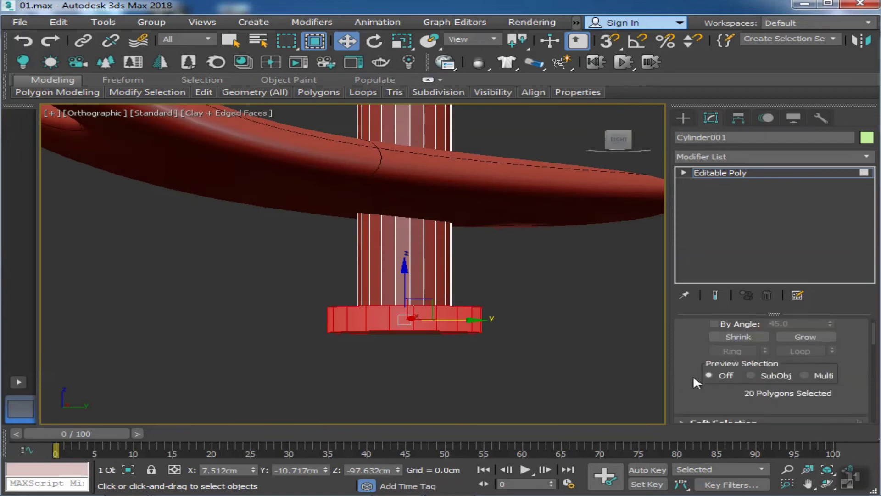
{"action": "scroll", "coordinate": [719, 370], "scroll_direction": "down", "scroll_amount": 4}
{"action": "left_click", "coordinate": [761, 331]}
{"action": "right_click", "coordinate": [366, 290]}
{"action": "middle_click_drag", "start_coordinate": [364, 329], "coordinate": [360, 341], "text": "alt"}
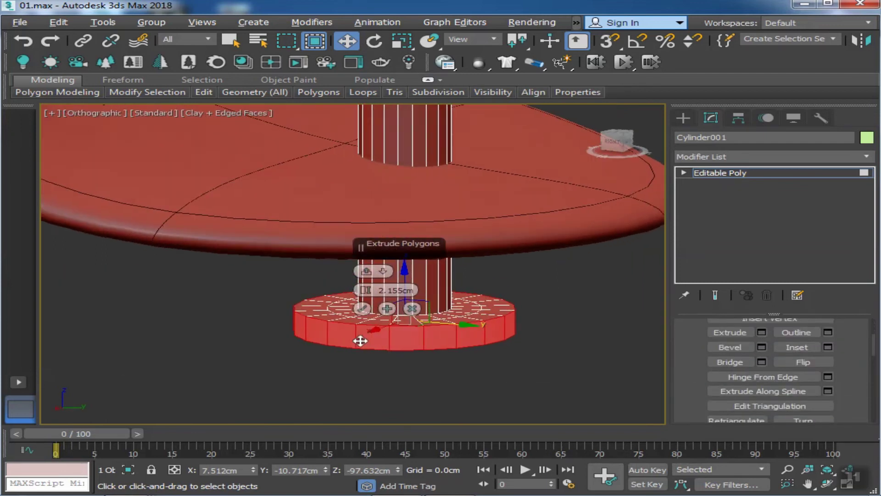
{"action": "left_click_drag", "start_coordinate": [366, 291], "coordinate": [374, 250]}
{"action": "mouse_move", "coordinate": [374, 291]}
{"action": "middle_mouse_down", "text": "alt"}
{"action": "mouse_move", "coordinate": [479, 360]}
{"action": "mouse_move", "coordinate": [351, 372]}
{"action": "middle_mouse_up", "text": "alt"}
{"action": "scroll", "coordinate": [502, 348], "scroll_direction": "down", "scroll_amount": 3}
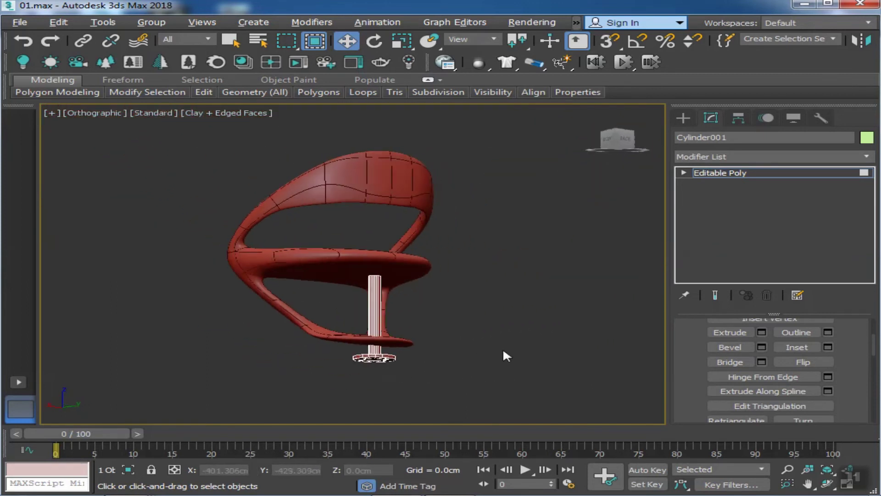
{"action": "scroll", "coordinate": [423, 284], "scroll_direction": "up", "scroll_amount": 5}
{"action": "scroll", "coordinate": [361, 255], "scroll_direction": "up", "scroll_amount": 2}
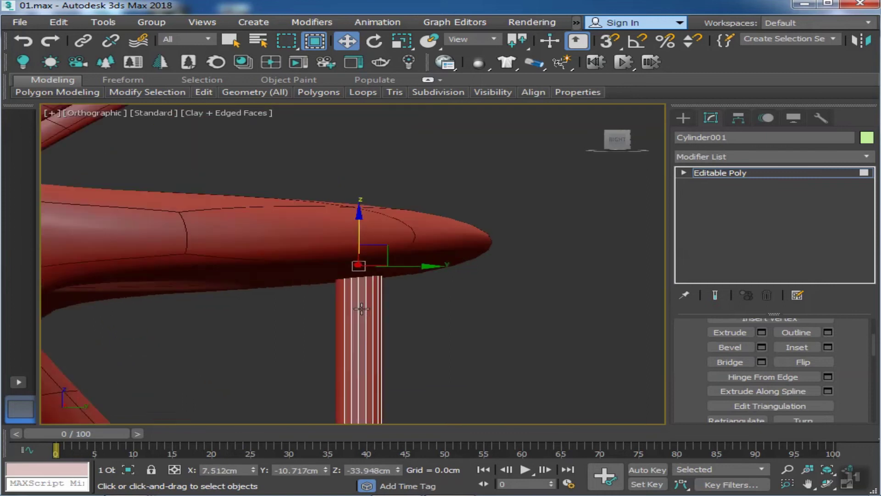
{"action": "scroll", "coordinate": [361, 254], "scroll_direction": "up", "scroll_amount": 2}
{"action": "scroll", "coordinate": [361, 255], "scroll_direction": "down", "scroll_amount": 3}
{"action": "mouse_move", "coordinate": [362, 255]}
{"action": "middle_mouse_down", "text": "alt"}
{"action": "mouse_move", "coordinate": [394, 323]}
{"action": "mouse_move", "coordinate": [413, 246]}
{"action": "middle_mouse_up", "text": "alt"}
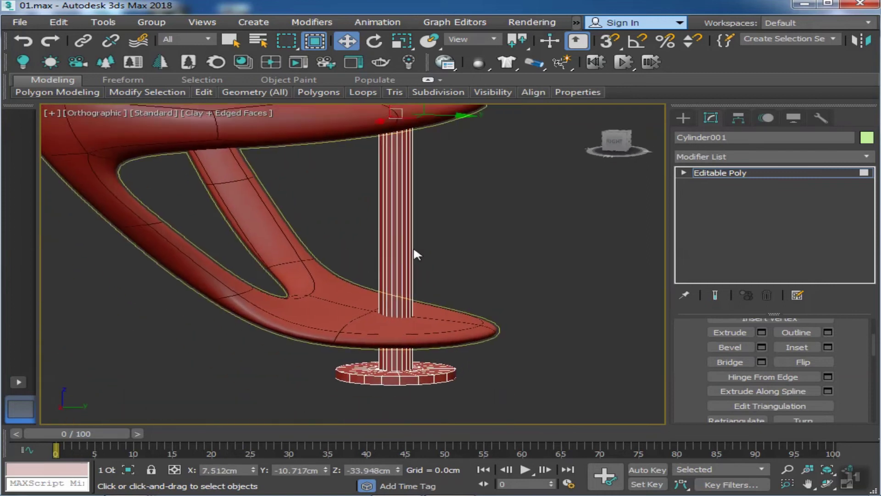
{"action": "scroll", "coordinate": [447, 214], "scroll_direction": "up", "scroll_amount": 2}
- Select the post's vertical edges and chamfer them into narrow strips
{"action": "scroll", "coordinate": [447, 214], "scroll_direction": "up", "scroll_amount": 1}
{"action": "left_click", "coordinate": [683, 172]}
{"action": "left_click", "coordinate": [712, 195]}
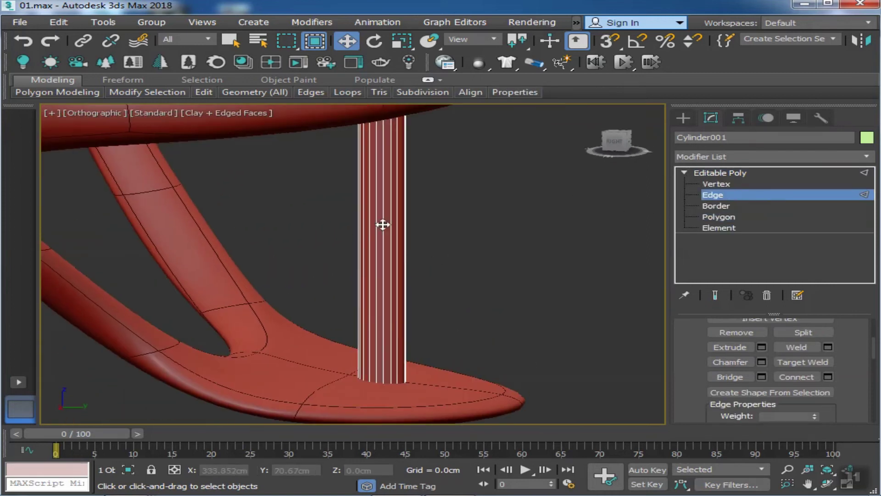
{"action": "left_click", "coordinate": [383, 224]}
{"action": "mouse_move", "coordinate": [57, 92]}
{"action": "scroll", "coordinate": [321, 183], "scroll_direction": "up", "scroll_amount": 2}
{"action": "mouse_move", "coordinate": [147, 92]}
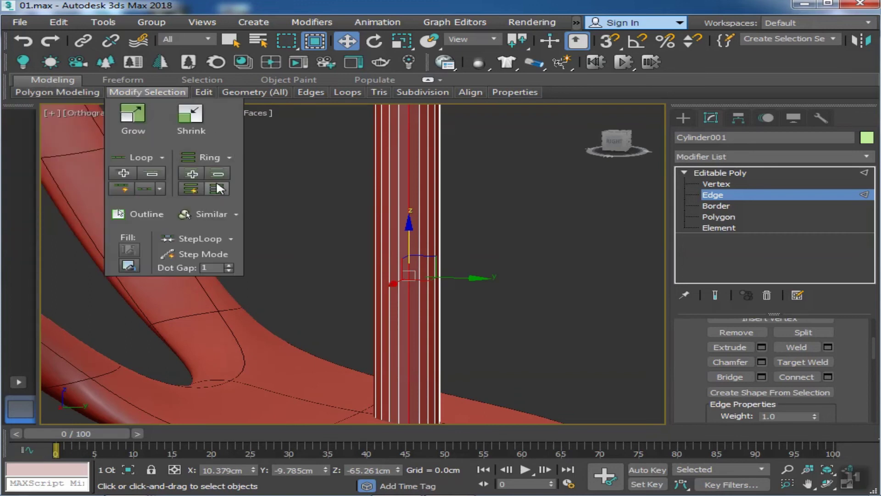
{"action": "middle_click_drag", "start_coordinate": [403, 260], "coordinate": [348, 260], "text": "alt"}
{"action": "left_click", "coordinate": [761, 362]}
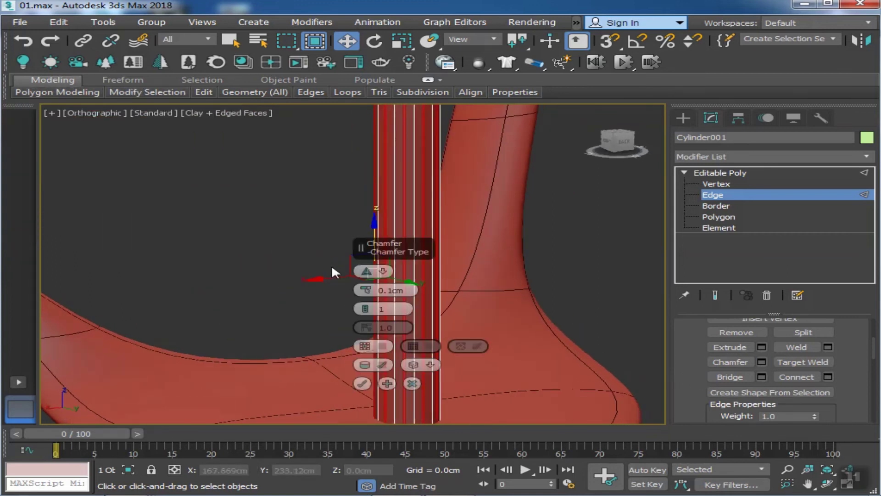
{"action": "scroll", "coordinate": [253, 224], "scroll_direction": "up", "scroll_amount": 3}
{"action": "scroll", "coordinate": [286, 257], "scroll_direction": "up", "scroll_amount": 5}
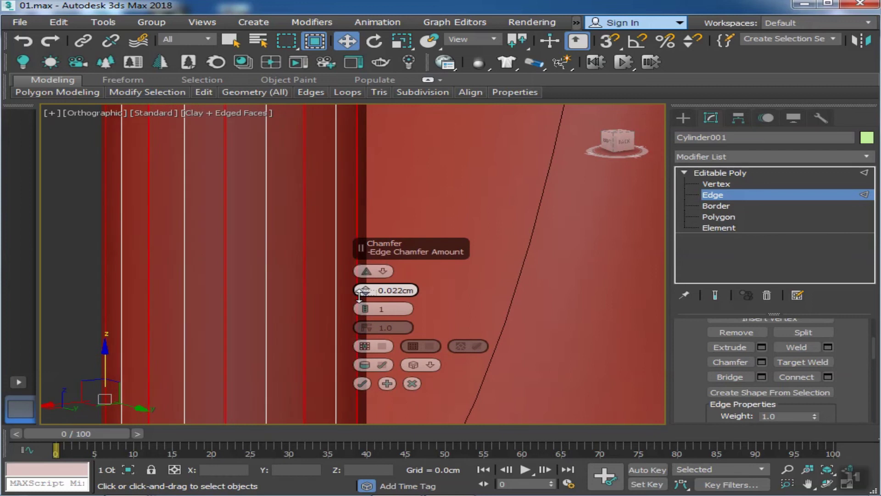
{"action": "left_click", "coordinate": [363, 383]}
{"action": "scroll", "coordinate": [305, 314], "scroll_direction": "down", "scroll_amount": 2}
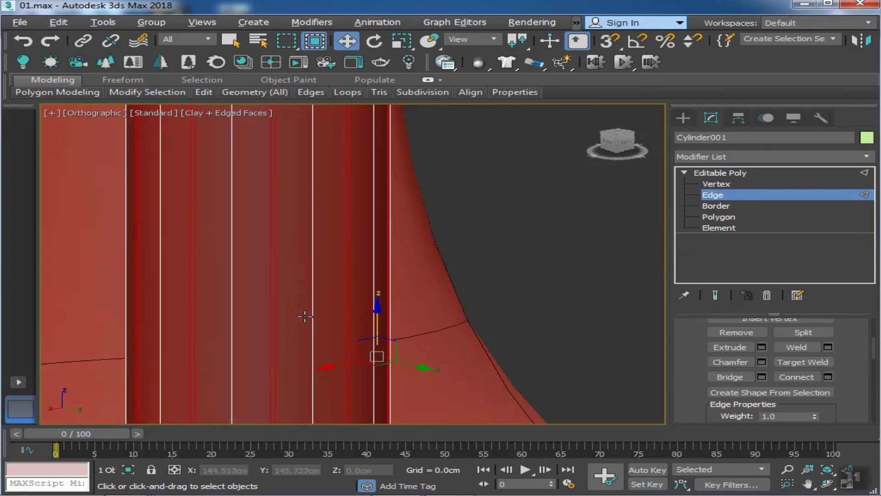
{"action": "scroll", "coordinate": [856, 350], "scroll_direction": "up", "scroll_amount": 10}
- Select the thin chamfered strip polygons around the post
{"action": "left_click", "coordinate": [789, 340]}
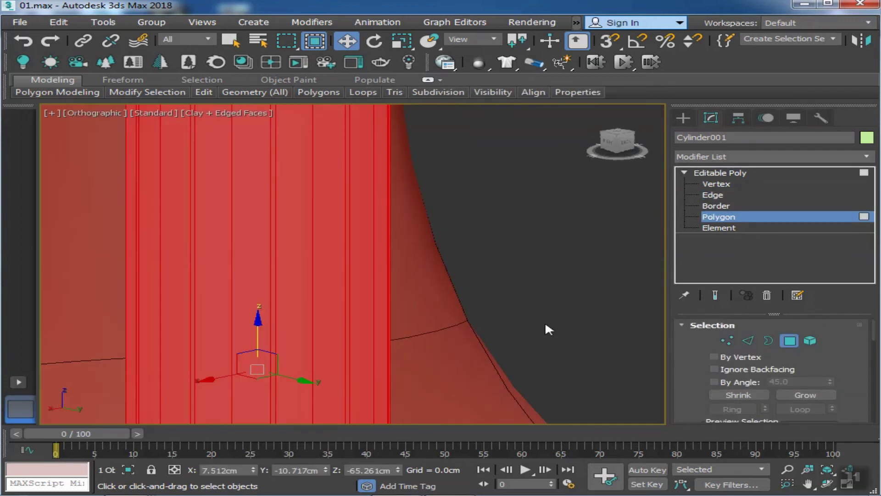
{"action": "left_click", "coordinate": [745, 341]}
{"action": "key", "text": "4"}
{"action": "left_click", "coordinate": [275, 254]}
{"action": "scroll", "coordinate": [275, 253], "scroll_direction": "up", "scroll_amount": 2}
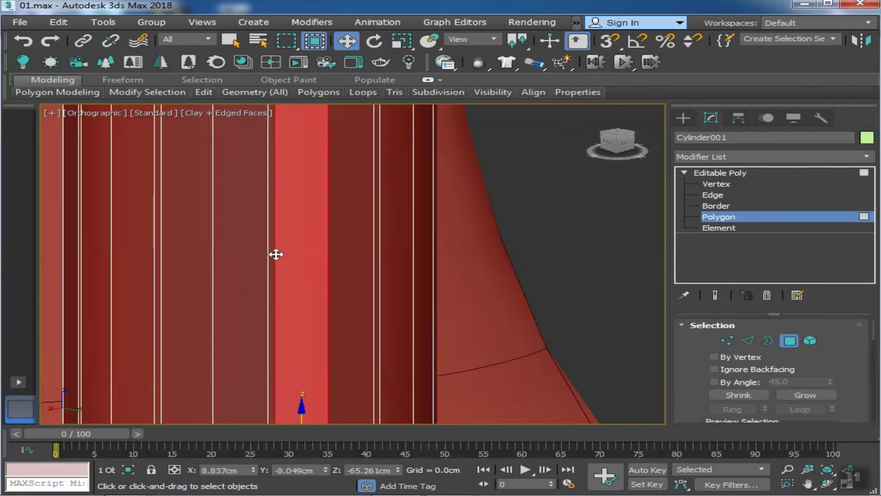
{"action": "scroll", "coordinate": [164, 288], "scroll_direction": "down", "scroll_amount": 5}
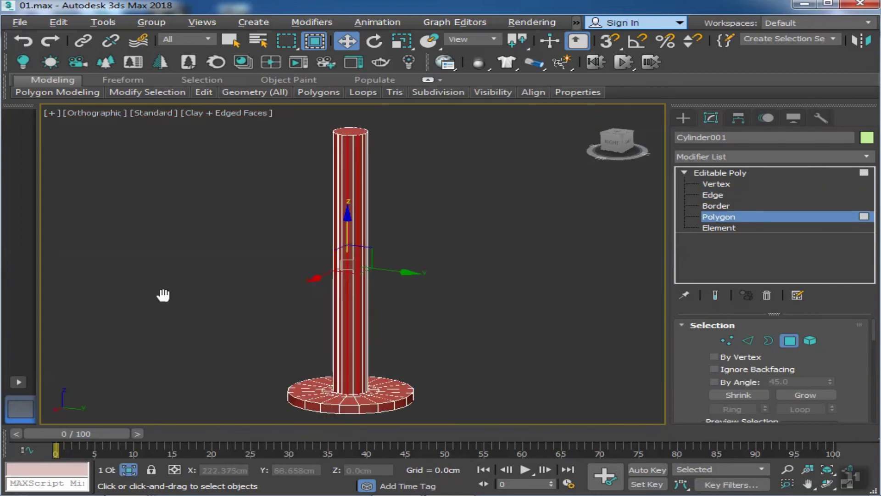
{"action": "middle_click_drag", "start_coordinate": [163, 288], "coordinate": [421, 293]}
{"action": "scroll", "coordinate": [421, 292], "scroll_direction": "up", "scroll_amount": 5}
{"action": "scroll", "coordinate": [316, 292], "scroll_direction": "down", "scroll_amount": 3}
{"action": "mouse_move", "coordinate": [305, 311]}
{"action": "middle_mouse_down", "text": "alt"}
{"action": "mouse_move", "coordinate": [404, 326]}
{"action": "mouse_move", "coordinate": [255, 309]}
{"action": "mouse_move", "coordinate": [203, 335]}
{"action": "mouse_move", "coordinate": [222, 318]}
{"action": "mouse_move", "coordinate": [200, 325]}
{"action": "mouse_move", "coordinate": [177, 311]}
{"action": "mouse_move", "coordinate": [180, 321]}
{"action": "mouse_move", "coordinate": [226, 330]}
{"action": "mouse_move", "coordinate": [214, 323]}
{"action": "mouse_move", "coordinate": [238, 345]}
{"action": "mouse_move", "coordinate": [212, 333]}
{"action": "mouse_move", "coordinate": [227, 346]}
{"action": "mouse_move", "coordinate": [173, 327]}
{"action": "middle_mouse_up", "text": "alt"}
{"action": "scroll", "coordinate": [174, 327], "scroll_direction": "down", "scroll_amount": 5}
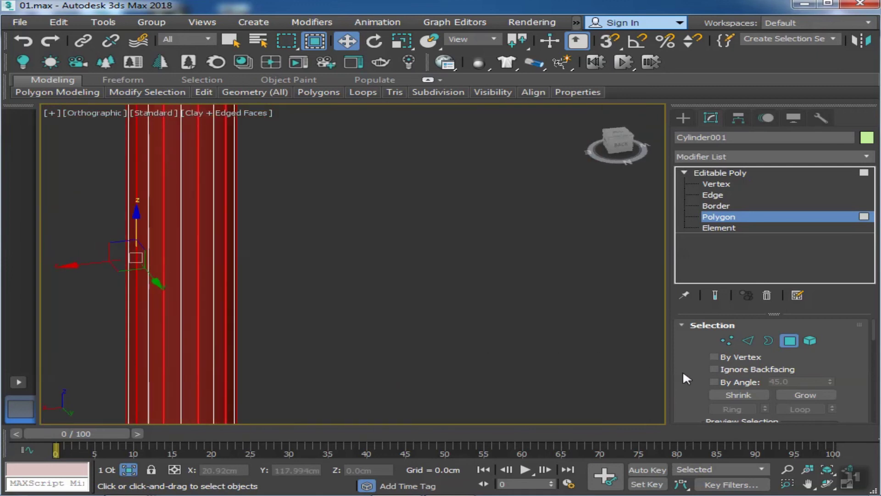
{"action": "scroll", "coordinate": [682, 369], "scroll_direction": "down", "scroll_amount": 5}
- Extrude the selected strips to form ribs along the post
{"action": "left_click", "coordinate": [760, 390]}
{"action": "scroll", "coordinate": [301, 271], "scroll_direction": "up", "scroll_amount": 3}
{"action": "scroll", "coordinate": [227, 282], "scroll_direction": "down", "scroll_amount": 3}
{"action": "scroll", "coordinate": [262, 276], "scroll_direction": "up", "scroll_amount": 5}
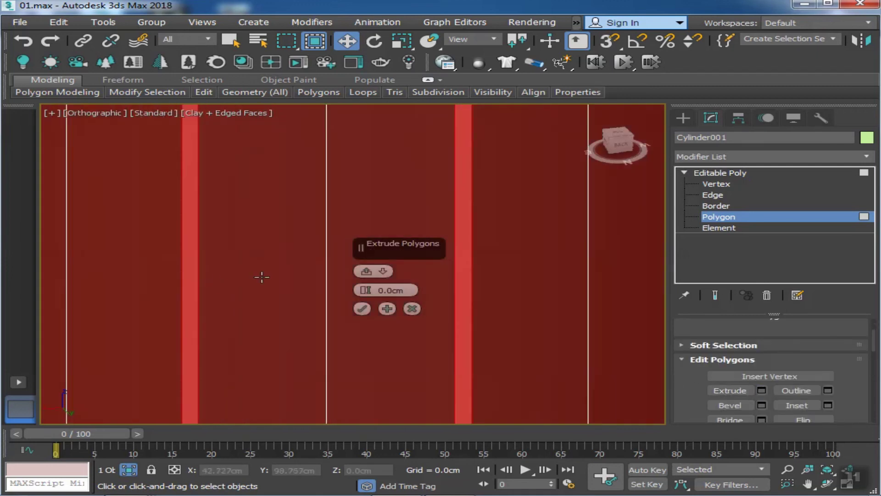
{"action": "left_click", "coordinate": [362, 308]}
{"action": "scroll", "coordinate": [338, 279], "scroll_direction": "down", "scroll_amount": 5}
{"action": "scroll", "coordinate": [451, 299], "scroll_direction": "down", "scroll_amount": 3}
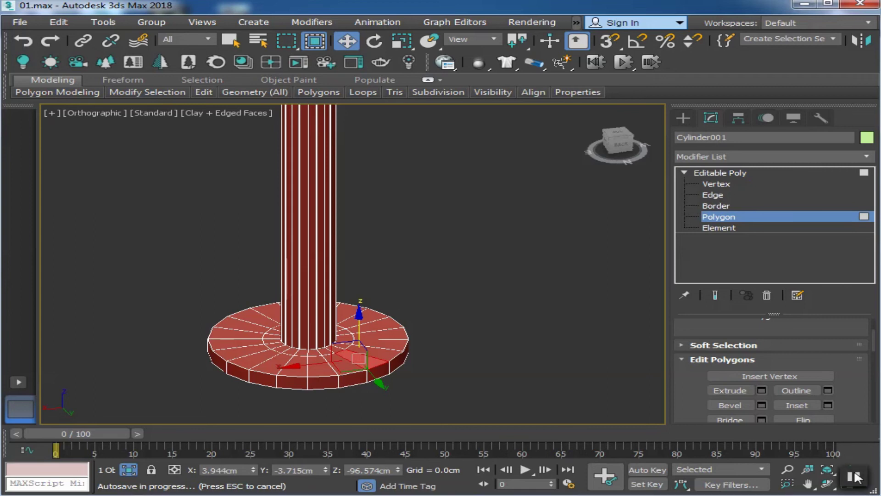
- Add a supporting edge loop across the radial edges on the base's top
{"action": "key", "text": "4"}
{"action": "scroll", "coordinate": [347, 356], "scroll_direction": "up", "scroll_amount": 4}
{"action": "left_click", "coordinate": [712, 195]}
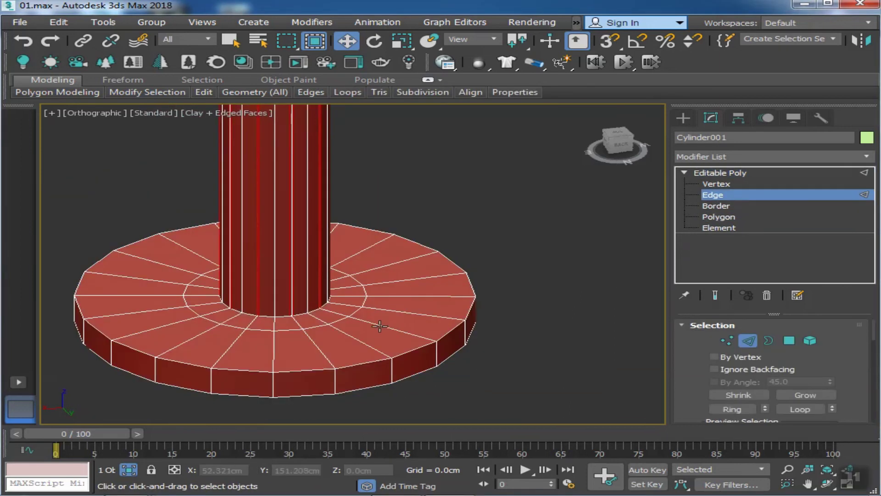
{"action": "left_click", "coordinate": [384, 325]}
{"action": "left_click", "coordinate": [732, 409]}
{"action": "scroll", "coordinate": [691, 359], "scroll_direction": "down", "scroll_amount": 3}
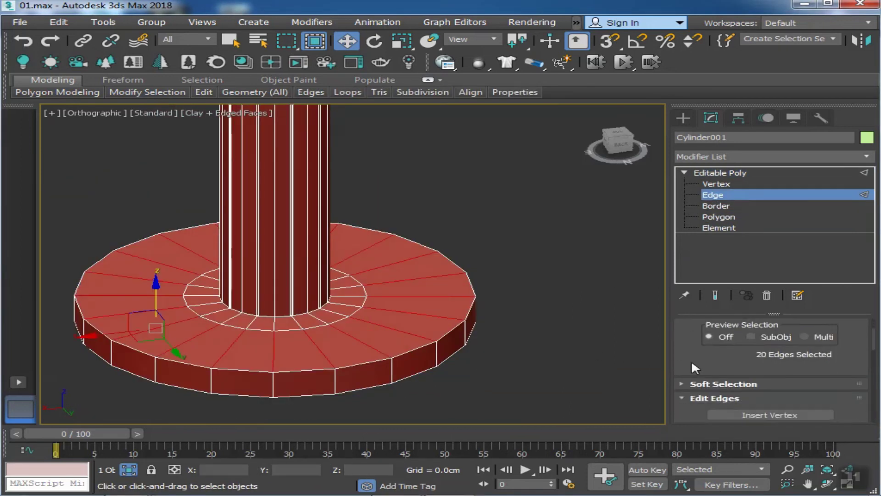
{"action": "scroll", "coordinate": [789, 361], "scroll_direction": "down", "scroll_amount": 3}
{"action": "left_click", "coordinate": [827, 377]}
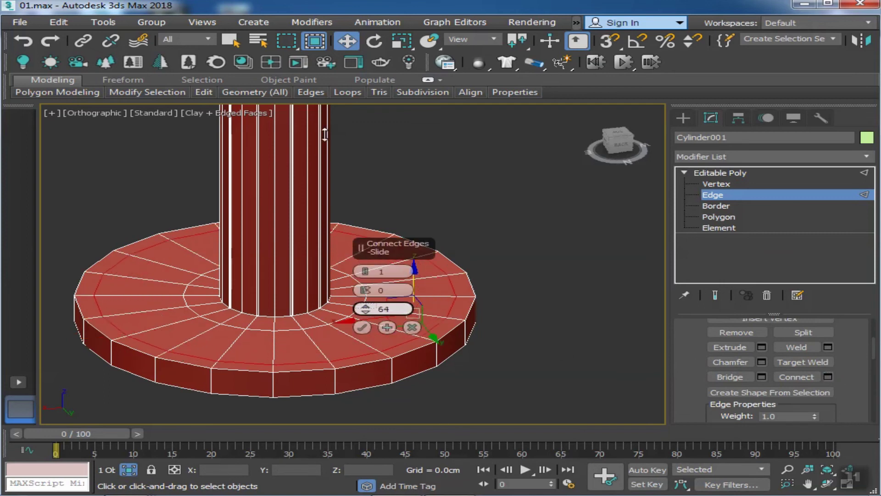
{"action": "left_click", "coordinate": [362, 326]}
- Add a supporting edge loop across the radial edges on the base's underside
{"action": "middle_click_drag", "start_coordinate": [362, 327], "coordinate": [319, 223], "text": "alt"}
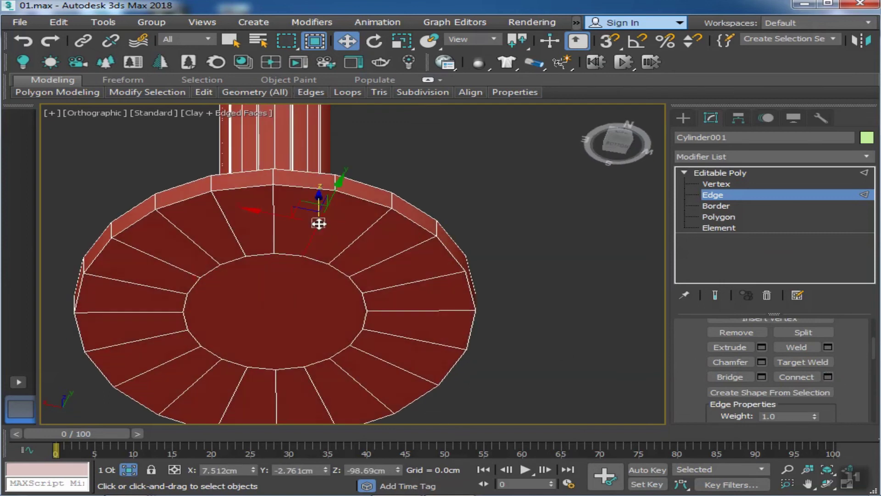
{"action": "scroll", "coordinate": [690, 371], "scroll_direction": "up", "scroll_amount": 5}
{"action": "left_click", "coordinate": [743, 299]}
{"action": "scroll", "coordinate": [847, 396], "scroll_direction": "down", "scroll_amount": 5}
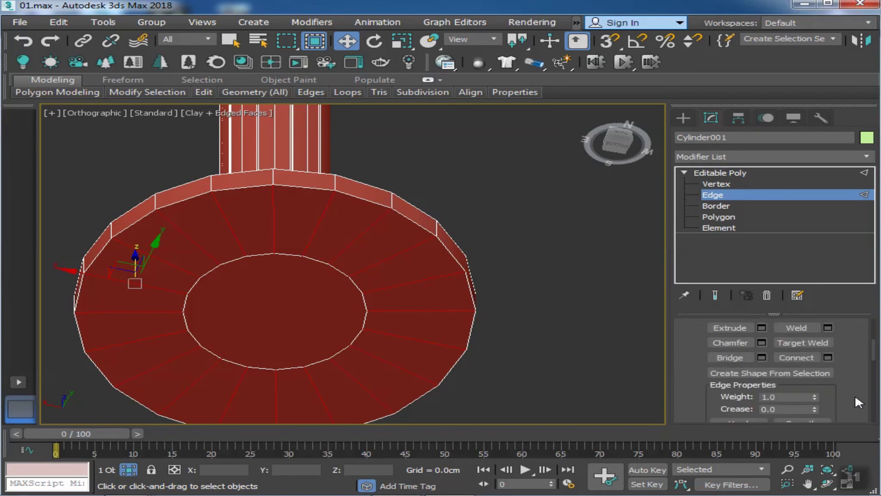
{"action": "left_click", "coordinate": [828, 357]}
{"action": "left_click", "coordinate": [362, 331]}
- Add two edge loops around the base rim's vertical edges
{"action": "middle_click_drag", "start_coordinate": [362, 331], "coordinate": [348, 230], "text": "alt"}
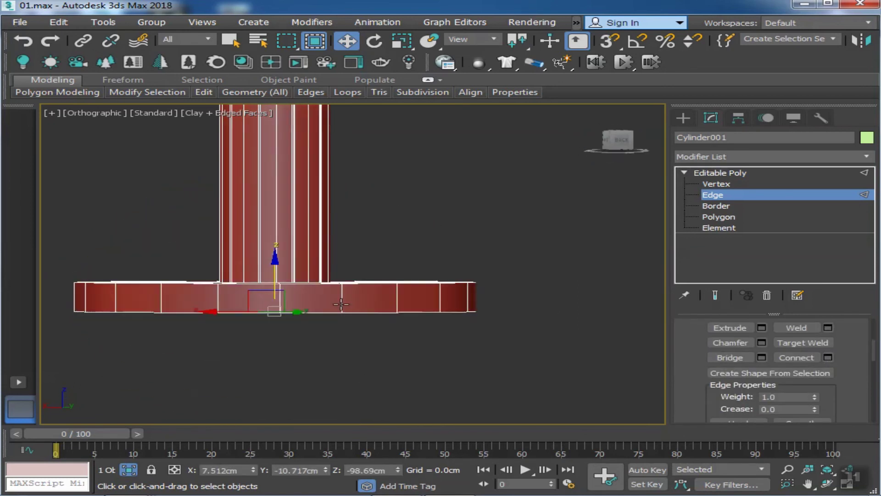
{"action": "scroll", "coordinate": [704, 386], "scroll_direction": "up", "scroll_amount": 5}
{"action": "left_click", "coordinate": [728, 330]}
{"action": "scroll", "coordinate": [698, 368], "scroll_direction": "down", "scroll_amount": 5}
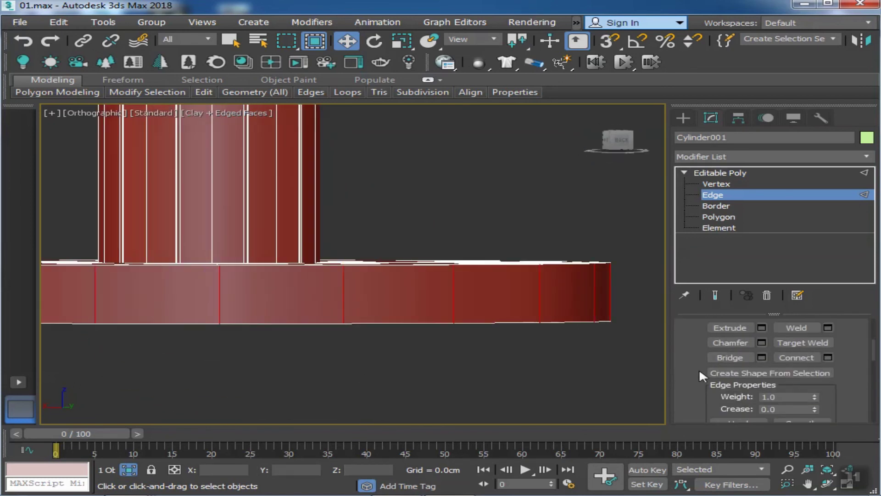
{"action": "left_click", "coordinate": [828, 357]}
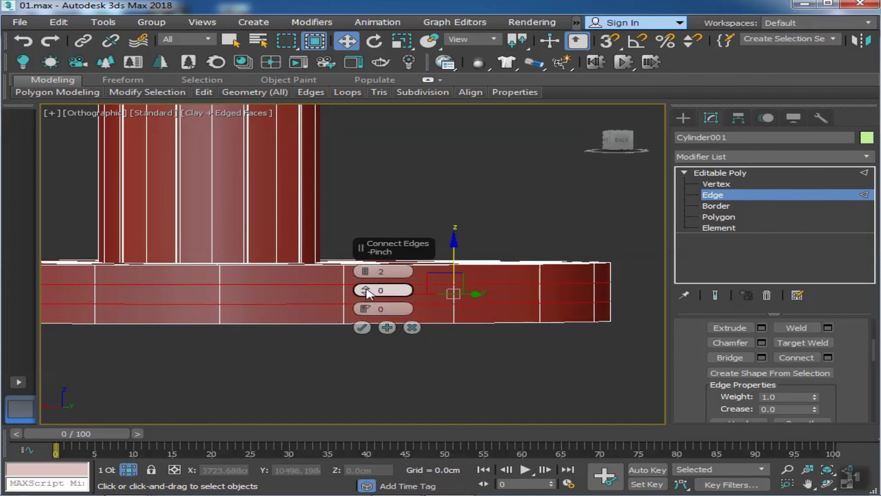
{"action": "left_click", "coordinate": [362, 328]}
- Select a vertical side polygon on the post
{"action": "middle_click_drag", "start_coordinate": [407, 327], "coordinate": [366, 376], "text": "alt"}
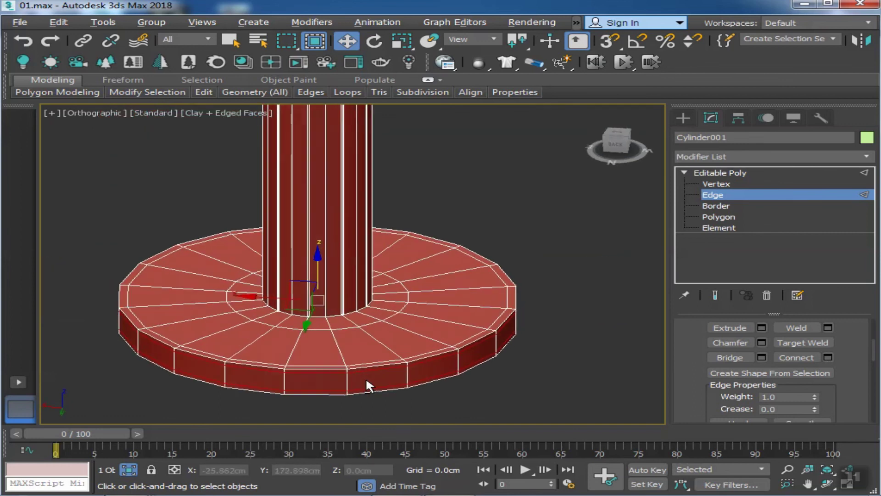
{"action": "scroll", "coordinate": [366, 376], "scroll_direction": "down", "scroll_amount": 5}
{"action": "left_click", "coordinate": [718, 217]}
{"action": "scroll", "coordinate": [339, 220], "scroll_direction": "up", "scroll_amount": 4}
{"action": "left_click", "coordinate": [349, 225]}
{"action": "mouse_move", "coordinate": [350, 230]}
{"action": "middle_mouse_down", "text": "alt"}
{"action": "mouse_move", "coordinate": [371, 252]}
{"action": "mouse_move", "coordinate": [373, 222]}
{"action": "middle_mouse_up", "text": "alt"}
{"action": "scroll", "coordinate": [398, 315], "scroll_direction": "down", "scroll_amount": 3}
{"action": "middle_click_drag", "start_coordinate": [398, 316], "coordinate": [346, 361], "text": "alt"}
{"action": "scroll", "coordinate": [381, 335], "scroll_direction": "up", "scroll_amount": 5}
{"action": "left_click", "coordinate": [333, 321]}
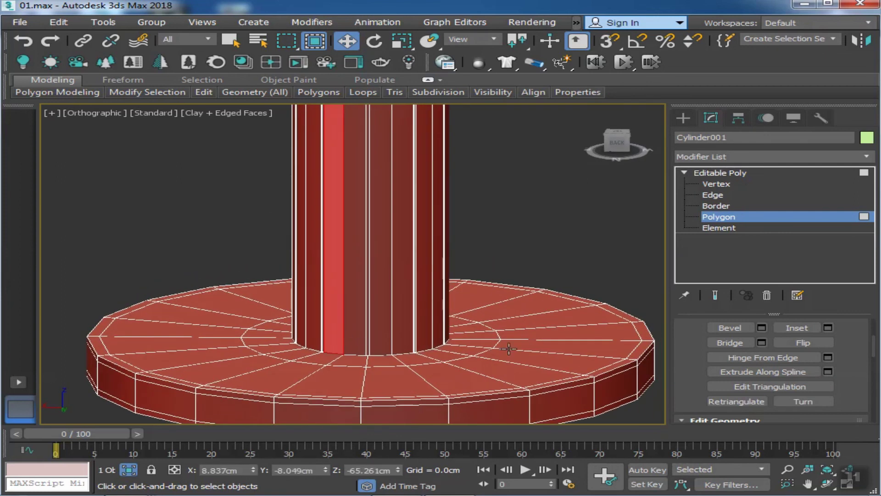
- Connect the post's vertical edge ring to add an edge loop near its bottom
{"action": "left_click", "coordinate": [713, 194]}
{"action": "scroll", "coordinate": [703, 338], "scroll_direction": "up", "scroll_amount": 5}
{"action": "left_click", "coordinate": [732, 354]}
{"action": "scroll", "coordinate": [731, 375], "scroll_direction": "down", "scroll_amount": 5}
{"action": "scroll", "coordinate": [829, 369], "scroll_direction": "down", "scroll_amount": 1}
{"action": "left_click", "coordinate": [827, 338]}
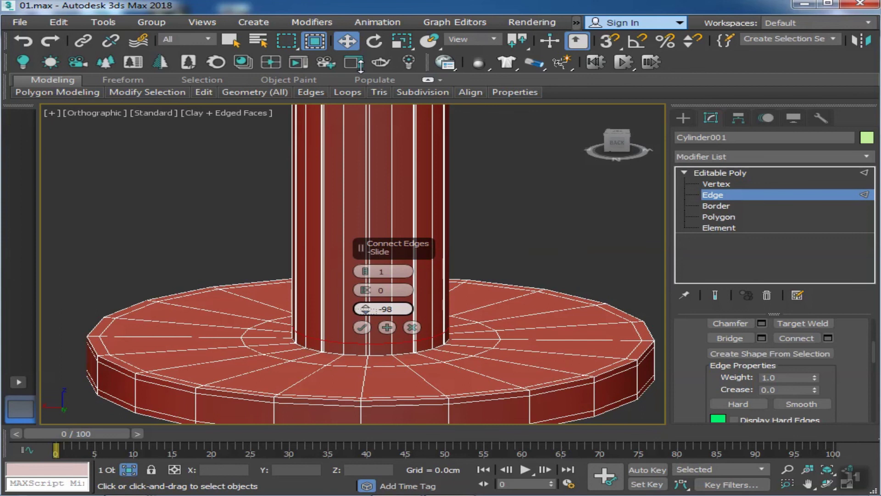
{"action": "left_click", "coordinate": [362, 327]}
{"action": "scroll", "coordinate": [340, 291], "scroll_direction": "down", "scroll_amount": 5}
{"action": "left_click", "coordinate": [719, 172]}
{"action": "left_click", "coordinate": [753, 157]}
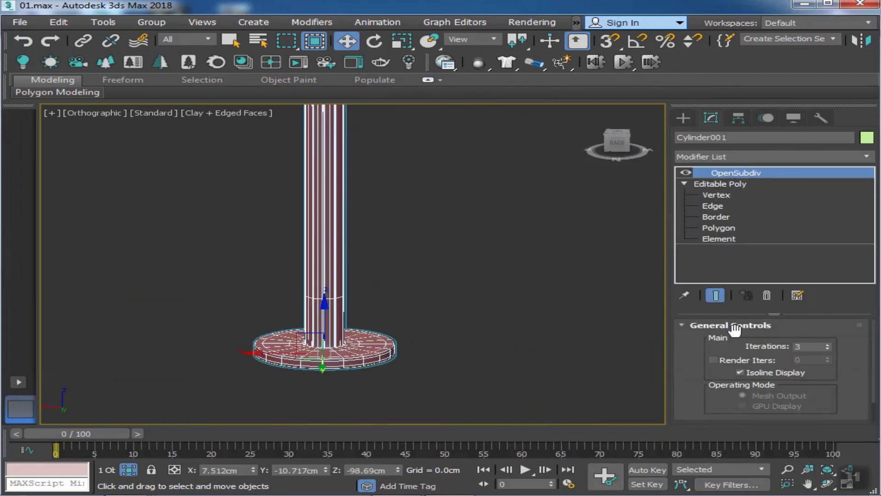
- Exit isolation to show the whole chair and turn off edged faces
{"action": "left_click", "coordinate": [464, 347]}
{"action": "key", "text": "alt+q"}
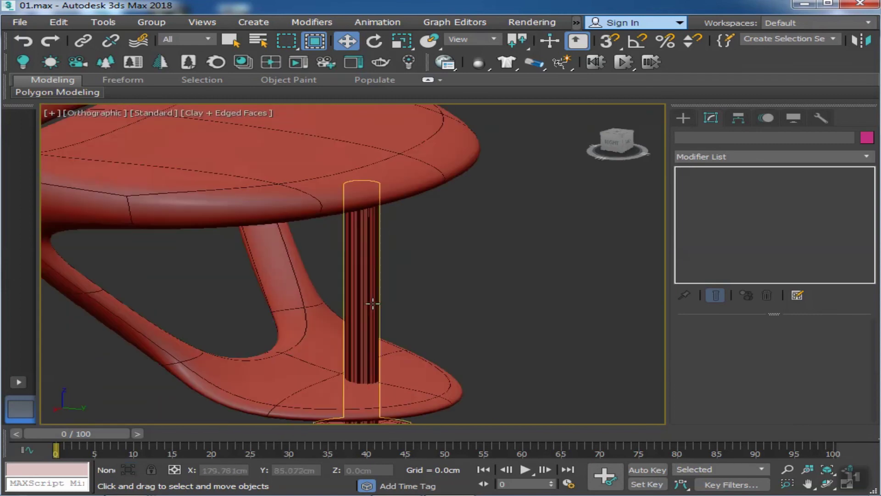
{"action": "scroll", "coordinate": [373, 303], "scroll_direction": "down", "scroll_amount": 5}
{"action": "scroll", "coordinate": [365, 319], "scroll_direction": "up", "scroll_amount": 6}
{"action": "mouse_move", "coordinate": [265, 291]}
{"action": "middle_mouse_down", "text": "alt"}
{"action": "mouse_move", "coordinate": [351, 272]}
{"action": "mouse_move", "coordinate": [364, 289]}
{"action": "mouse_move", "coordinate": [334, 273]}
{"action": "middle_mouse_up", "text": "alt"}
{"action": "key", "text": "F4"}
- Orbit around and select the chair body to review the finished smoothed chair
{"action": "left_click", "coordinate": [282, 165]}
{"action": "scroll", "coordinate": [393, 264], "scroll_direction": "up", "scroll_amount": 3}
{"action": "mouse_move", "coordinate": [393, 264]}
{"action": "middle_mouse_down", "text": "alt"}
{"action": "mouse_move", "coordinate": [429, 291]}
{"action": "mouse_move", "coordinate": [291, 287]}
{"action": "mouse_move", "coordinate": [366, 287]}
{"action": "mouse_move", "coordinate": [311, 311]}
{"action": "middle_mouse_up", "text": "alt"}
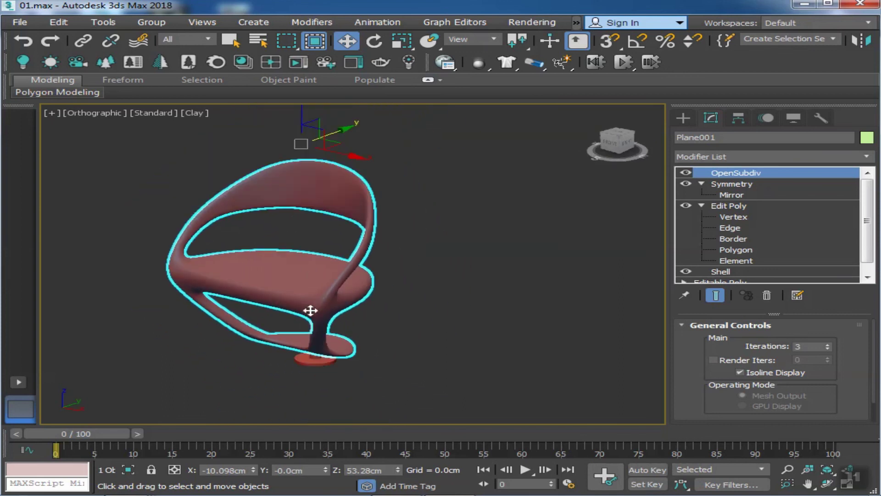
{"action": "left_click", "coordinate": [523, 261]}
{"action": "left_click", "coordinate": [340, 186]}
{"action": "left_click", "coordinate": [738, 118]}
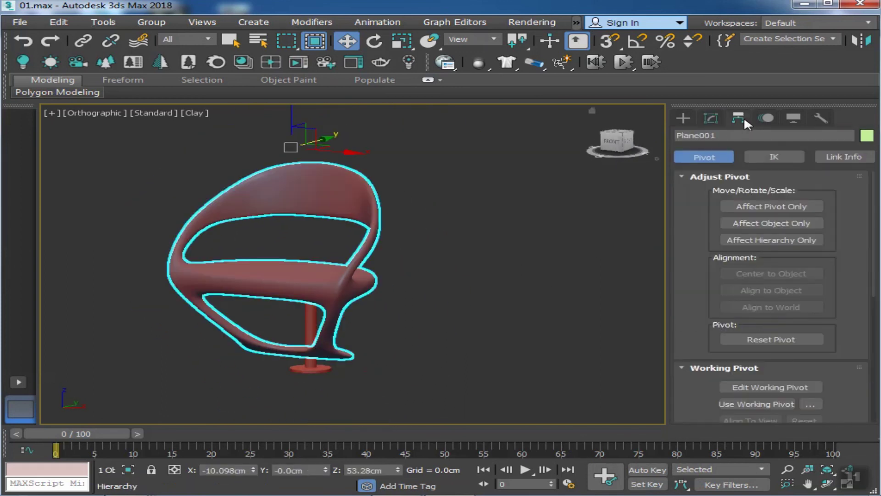
{"action": "left_click", "coordinate": [682, 117]}
{"action": "left_click", "coordinate": [492, 241]}
{"action": "mouse_move", "coordinate": [396, 267]}
{"action": "middle_mouse_down", "text": "alt"}
{"action": "mouse_move", "coordinate": [216, 315]}
{"action": "mouse_move", "coordinate": [392, 318]}
{"action": "mouse_move", "coordinate": [350, 309]}
{"action": "mouse_move", "coordinate": [331, 324]}
{"action": "middle_mouse_up", "text": "alt"}
{"action": "left_click", "coordinate": [281, 316]}
{"action": "scroll", "coordinate": [332, 323], "scroll_direction": "up", "scroll_amount": 2}
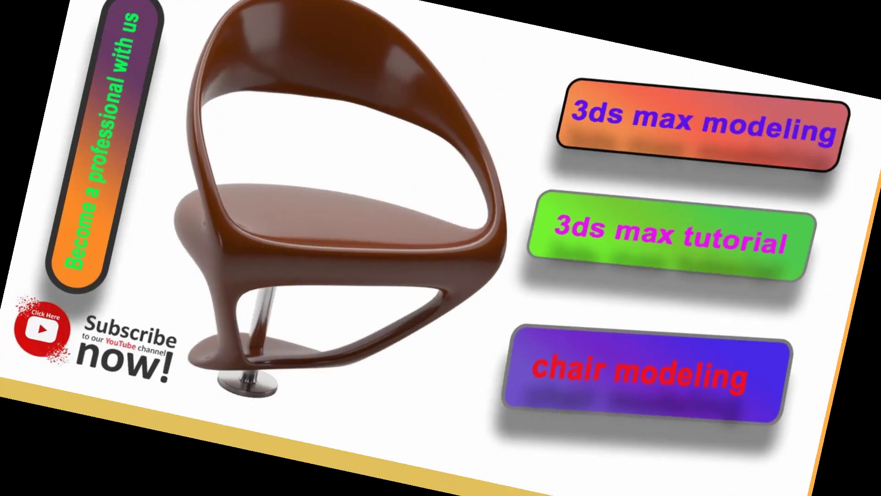